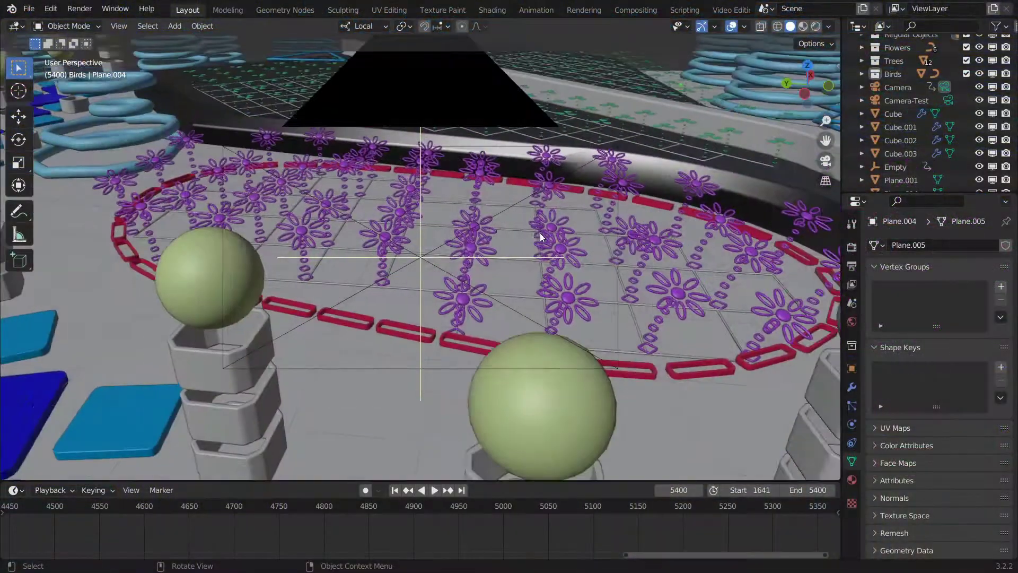
- Zoom out in the 3D viewport to frame the whole neon park layout
{"action": "scroll", "coordinate": [540, 233], "scroll_direction": "down", "scroll_amount": 5}
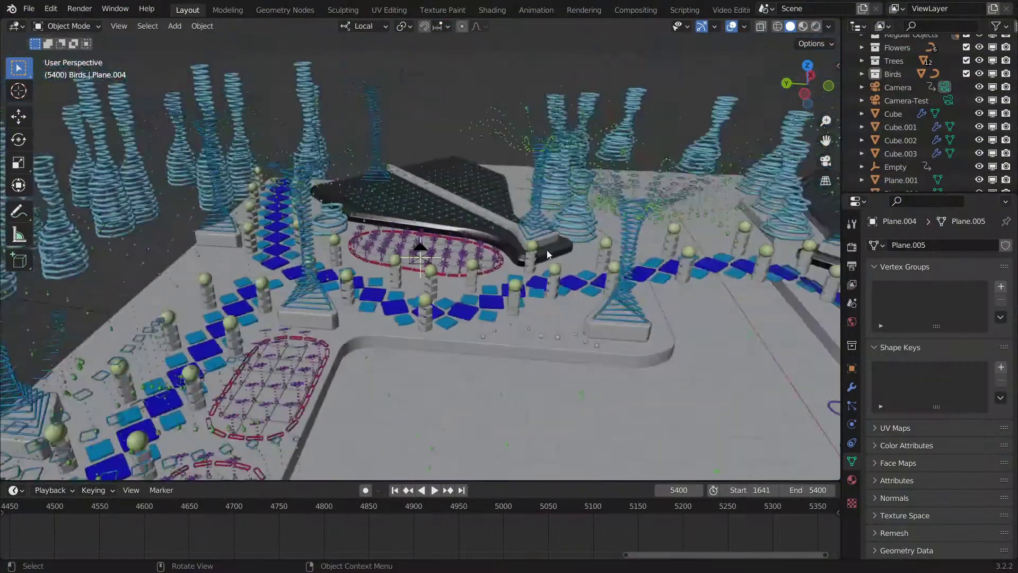
- Preview the scene in Rendered shading with viewport overlays turned off
{"action": "mouse_move", "coordinate": [546, 250]}
{"action": "middle_mouse_down"}
{"action": "mouse_move", "coordinate": [386, 260]}
{"action": "mouse_move", "coordinate": [419, 228]}
{"action": "middle_mouse_up"}
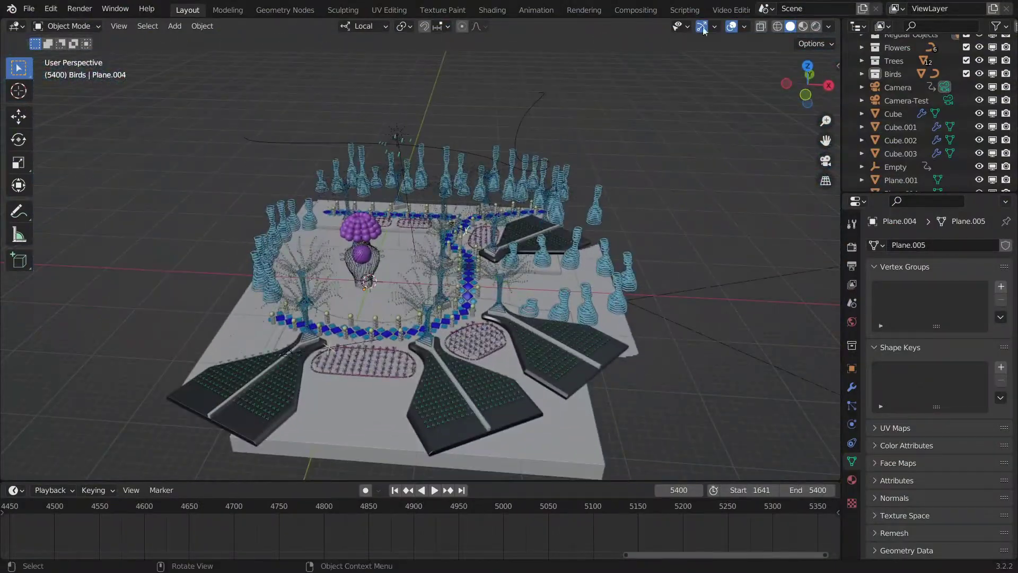
{"action": "left_click", "coordinate": [817, 29]}
{"action": "mouse_move", "coordinate": [600, 185]}
{"action": "middle_mouse_down"}
{"action": "mouse_move", "coordinate": [460, 271]}
{"action": "mouse_move", "coordinate": [376, 269]}
{"action": "mouse_move", "coordinate": [497, 277]}
{"action": "mouse_move", "coordinate": [480, 274]}
{"action": "mouse_move", "coordinate": [488, 274]}
{"action": "middle_mouse_up"}
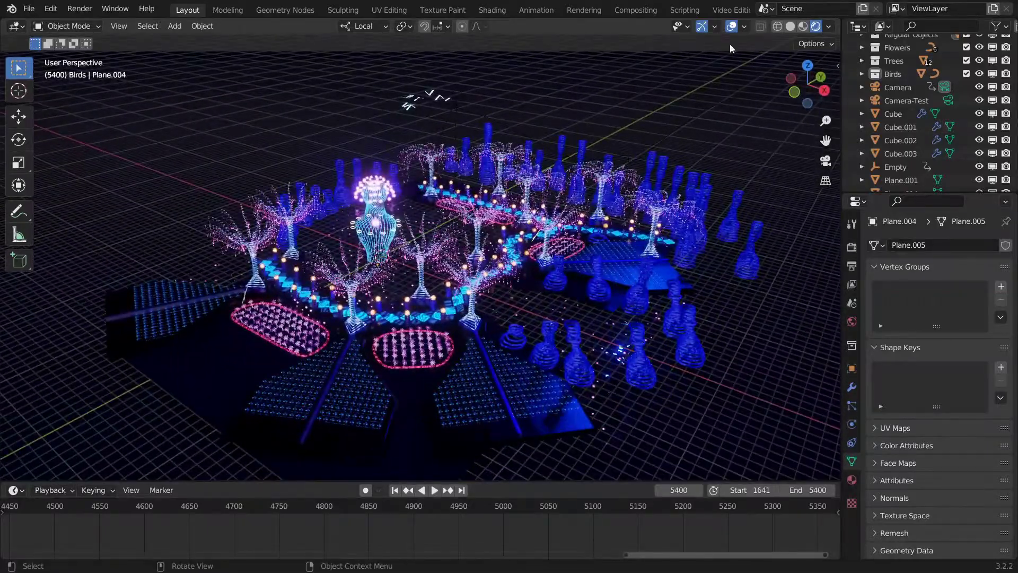
{"action": "left_click", "coordinate": [731, 26]}
{"action": "mouse_move", "coordinate": [413, 286]}
{"action": "middle_mouse_down"}
{"action": "mouse_move", "coordinate": [454, 302]}
{"action": "mouse_move", "coordinate": [376, 313]}
{"action": "mouse_move", "coordinate": [542, 292]}
{"action": "mouse_move", "coordinate": [519, 303]}
{"action": "mouse_move", "coordinate": [480, 296]}
{"action": "middle_mouse_up"}
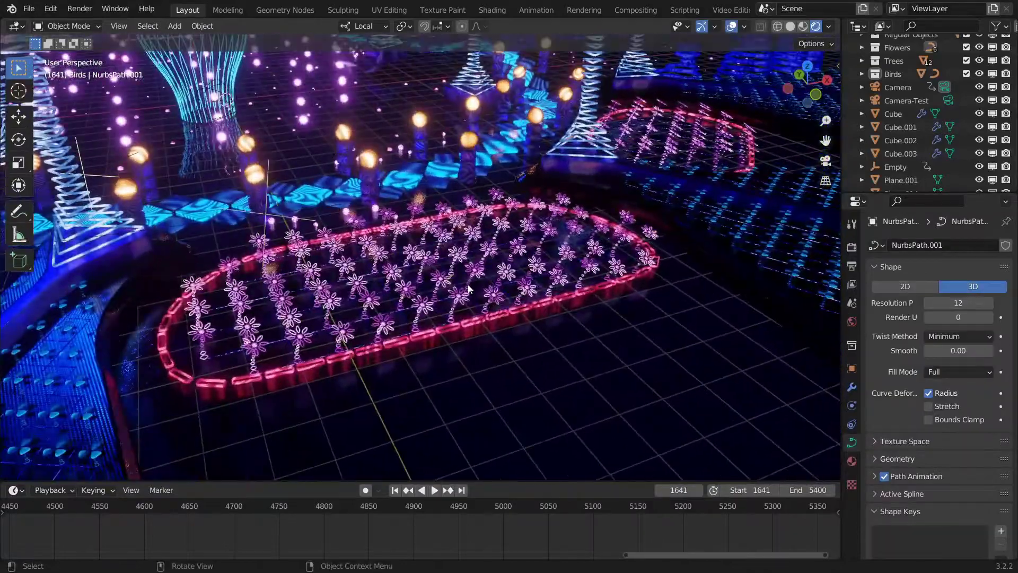
- Hide the Trees collection from the viewport in the outliner
{"action": "left_click", "coordinate": [469, 288]}
{"action": "key", "text": "alt+a"}
{"action": "scroll", "coordinate": [994, 101], "scroll_direction": "up", "scroll_amount": 3}
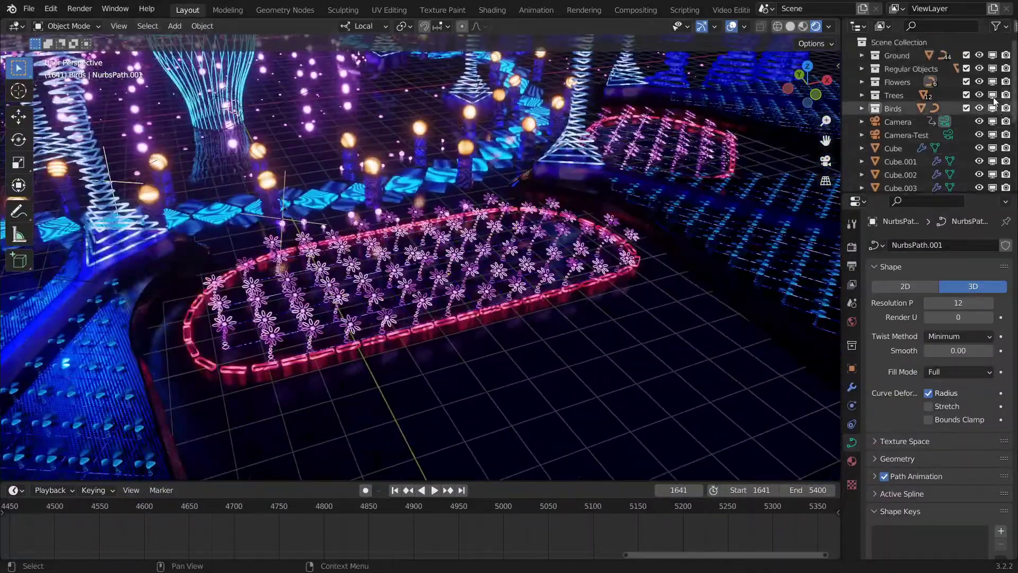
{"action": "left_click", "coordinate": [991, 96]}
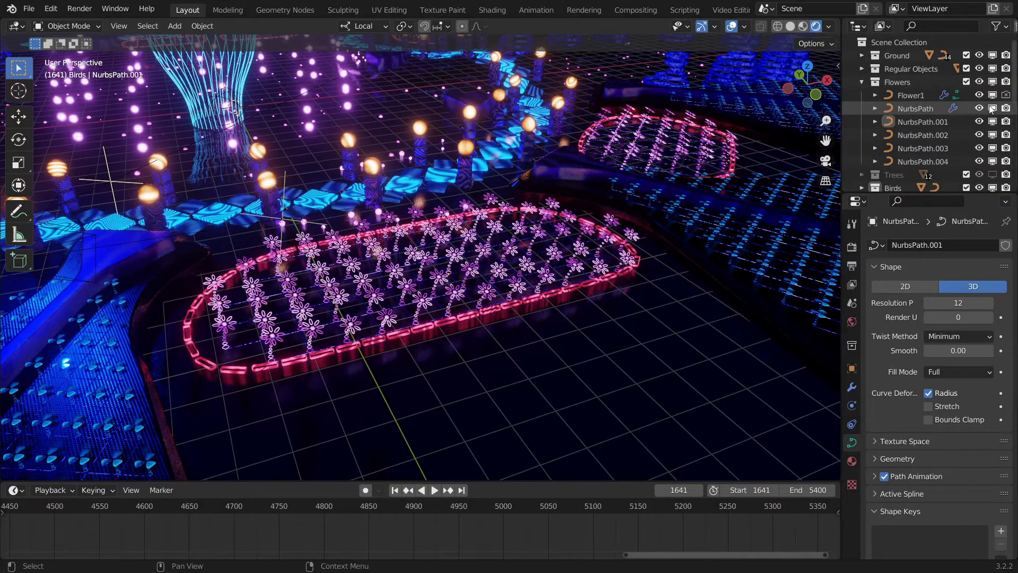
- Select flower-bed curve NurbsPath.001 and open its FlowerBed tree in the Geometry Nodes workspace
{"action": "left_click", "coordinate": [491, 288]}
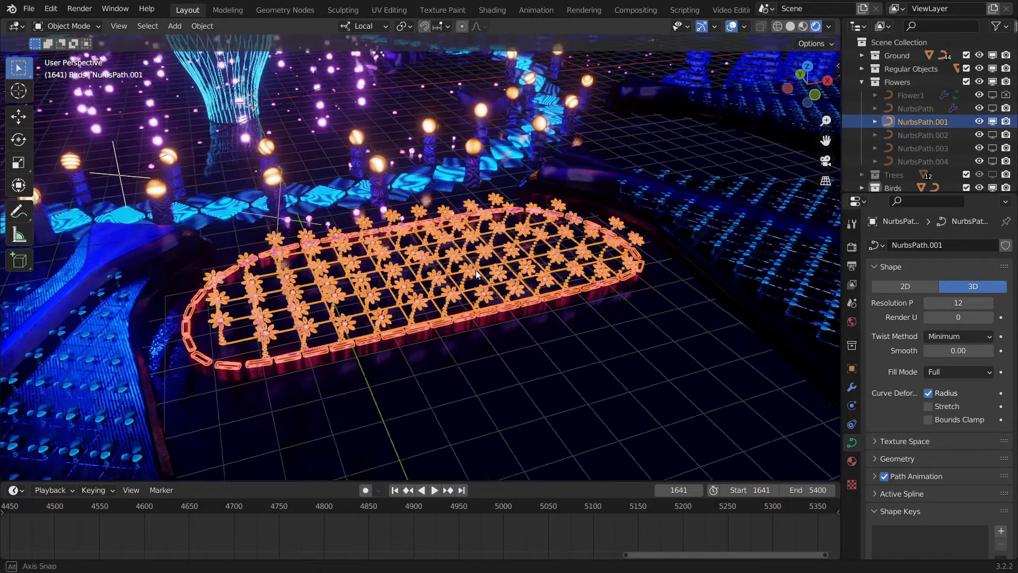
{"action": "scroll", "coordinate": [451, 287], "scroll_direction": "up", "scroll_amount": 3}
{"action": "key", "text": "alt+a"}
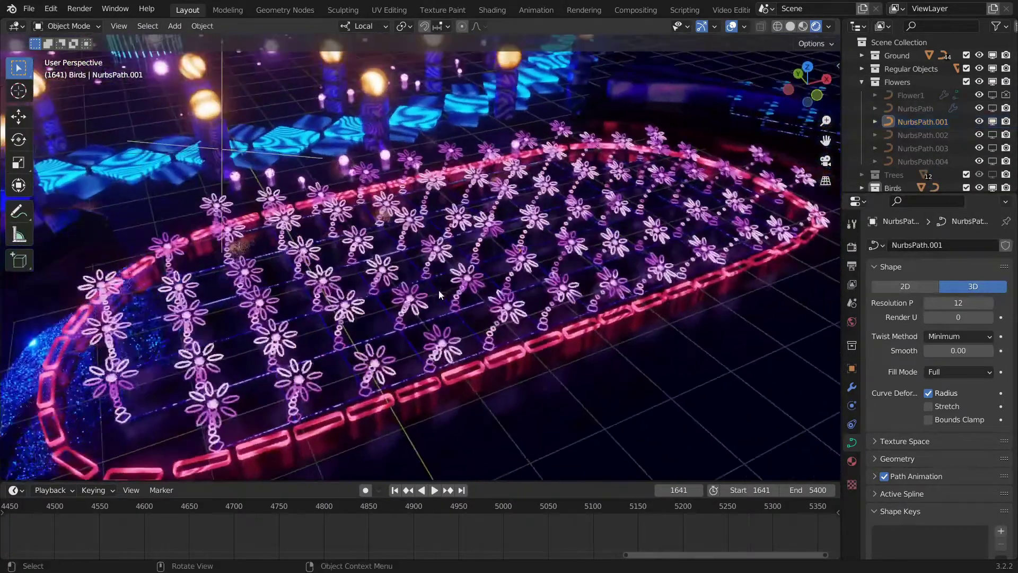
{"action": "mouse_move", "coordinate": [438, 290]}
{"action": "middle_mouse_down"}
{"action": "mouse_move", "coordinate": [543, 232]}
{"action": "mouse_move", "coordinate": [546, 114]}
{"action": "middle_mouse_up"}
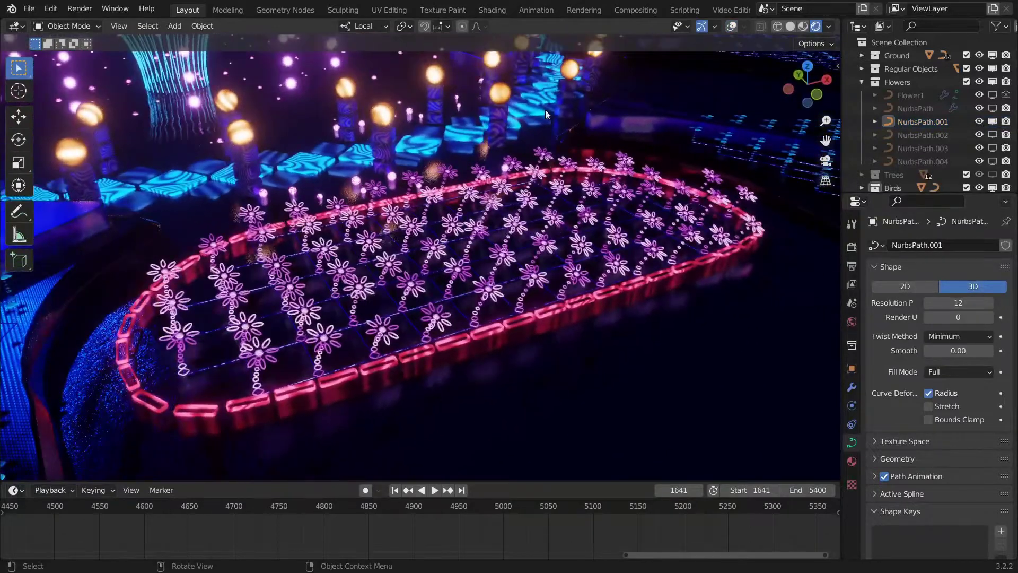
{"action": "left_click", "coordinate": [790, 26]}
{"action": "left_click", "coordinate": [285, 9]}
{"action": "left_click", "coordinate": [816, 26]}
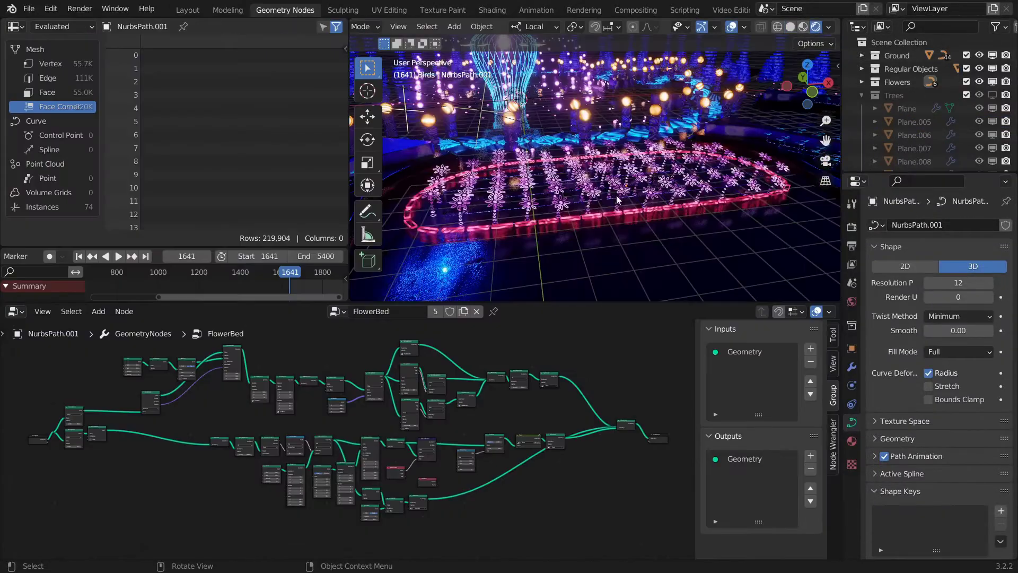
{"action": "scroll", "coordinate": [636, 213], "scroll_direction": "up", "scroll_amount": 2}
{"action": "scroll", "coordinate": [636, 212], "scroll_direction": "up", "scroll_amount": 2}
{"action": "scroll", "coordinate": [636, 212], "scroll_direction": "up", "scroll_amount": 2}
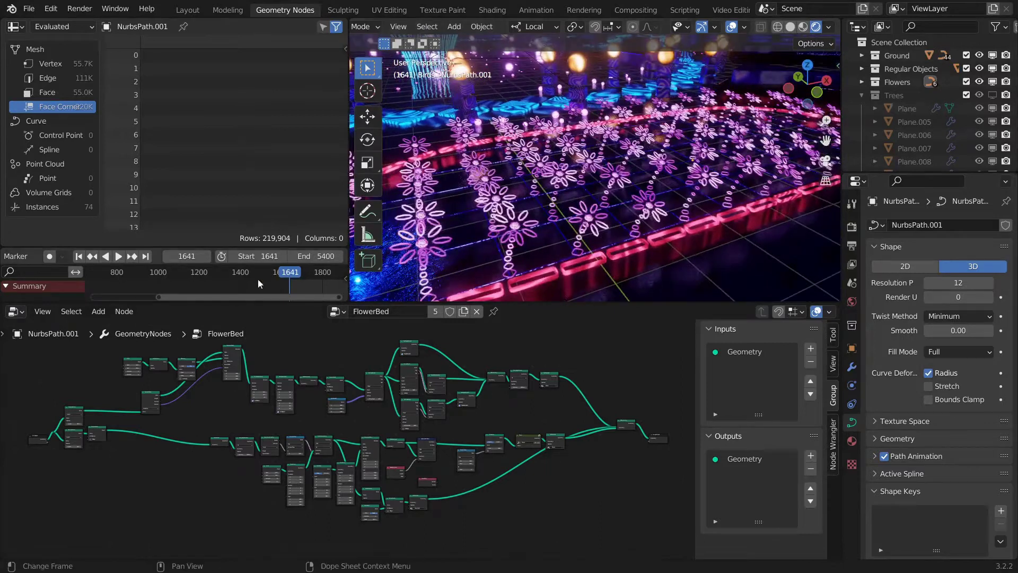
{"action": "mouse_move", "coordinate": [589, 209]}
{"action": "middle_mouse_down"}
{"action": "mouse_move", "coordinate": [613, 196]}
{"action": "mouse_move", "coordinate": [635, 78]}
{"action": "middle_mouse_up"}
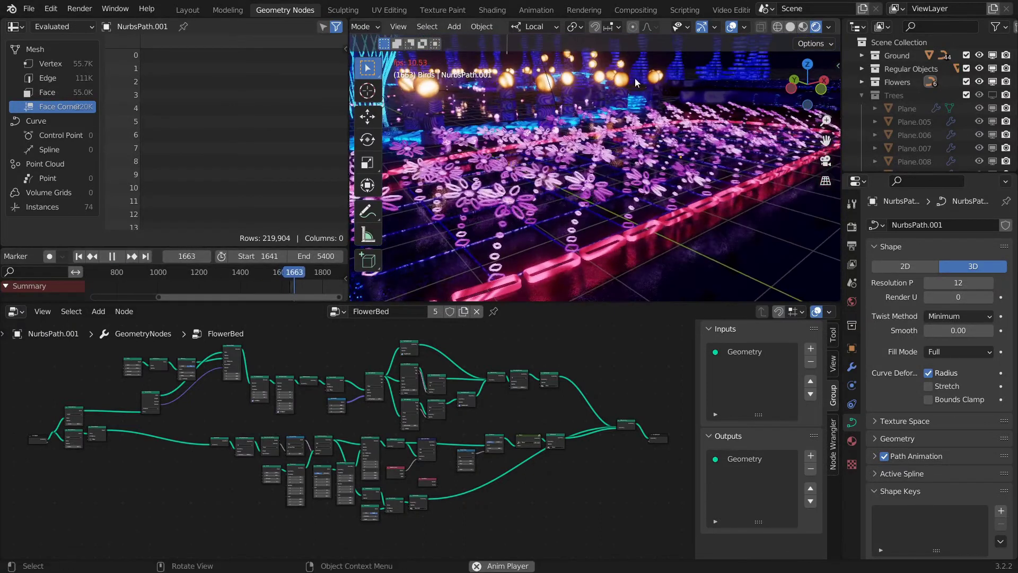
{"action": "scroll", "coordinate": [650, 145], "scroll_direction": "up", "scroll_amount": 3}
{"action": "scroll", "coordinate": [650, 144], "scroll_direction": "up", "scroll_amount": 2}
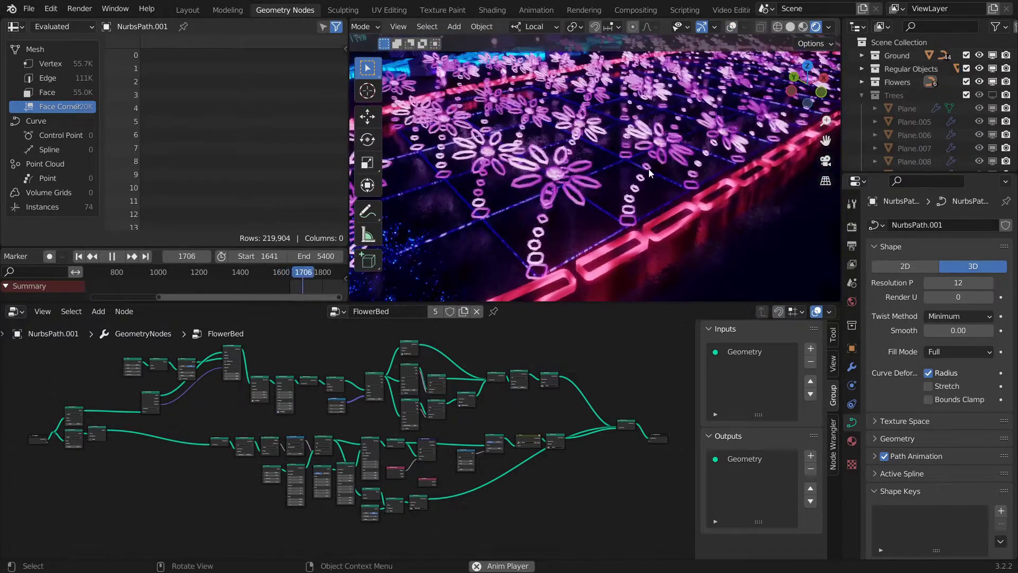
{"action": "scroll", "coordinate": [363, 421], "scroll_direction": "up", "scroll_amount": 1}
{"action": "scroll", "coordinate": [363, 421], "scroll_direction": "up", "scroll_amount": 2}
{"action": "scroll", "coordinate": [361, 424], "scroll_direction": "up", "scroll_amount": 2}
{"action": "scroll", "coordinate": [350, 430], "scroll_direction": "up", "scroll_amount": 2}
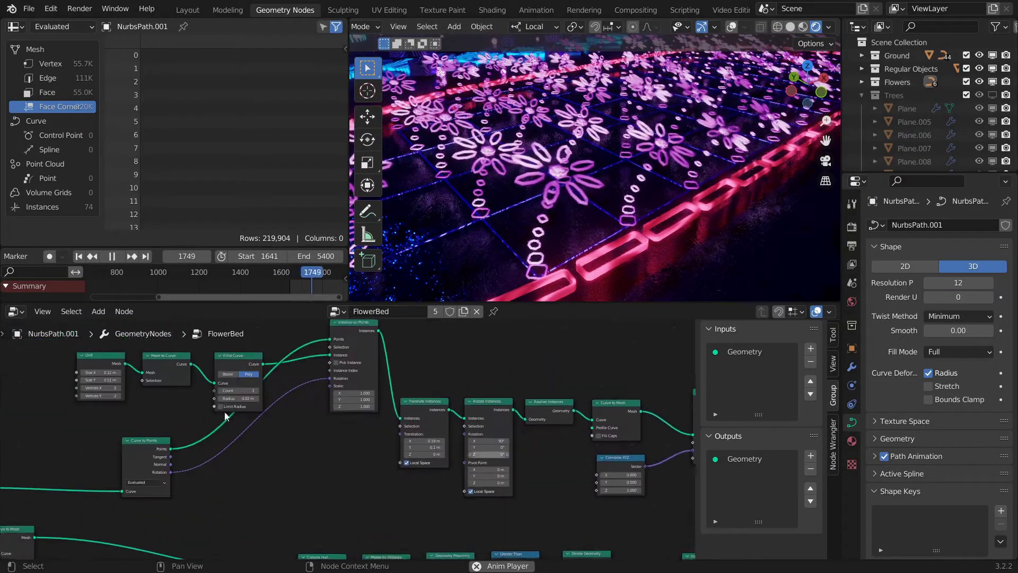
{"action": "scroll", "coordinate": [319, 445], "scroll_direction": "up", "scroll_amount": 2}
{"action": "middle_click_drag", "start_coordinate": [282, 456], "coordinate": [269, 455]}
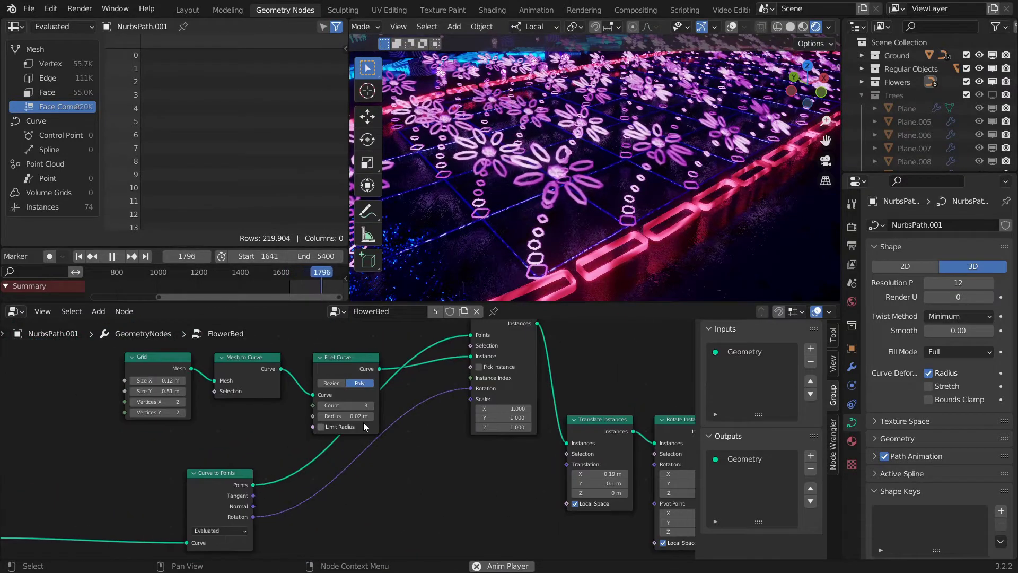
{"action": "middle_click_drag", "start_coordinate": [364, 426], "coordinate": [609, 462]}
{"action": "middle_click_drag", "start_coordinate": [239, 440], "coordinate": [354, 439]}
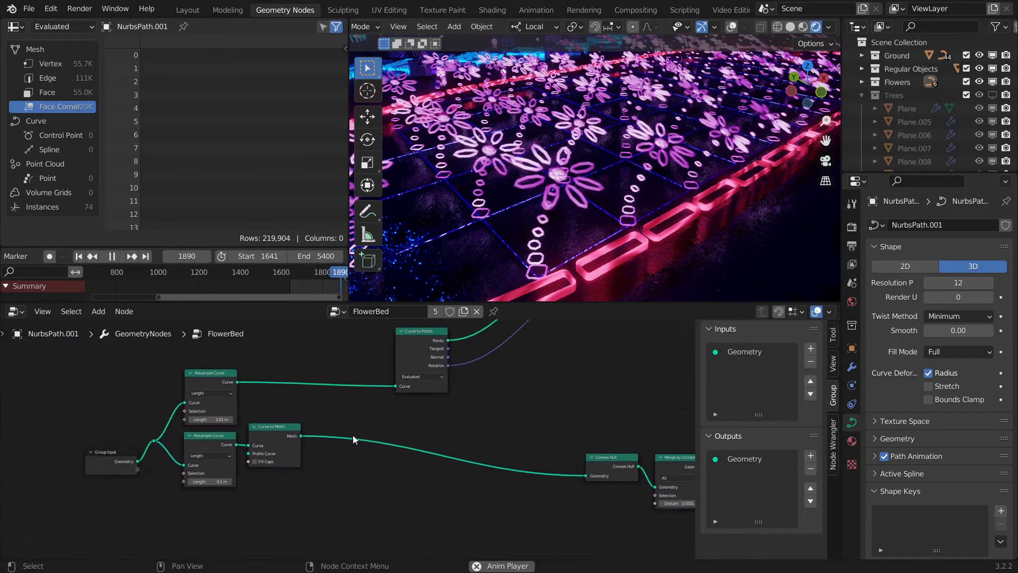
{"action": "left_click_drag", "start_coordinate": [212, 481], "coordinate": [196, 481]}
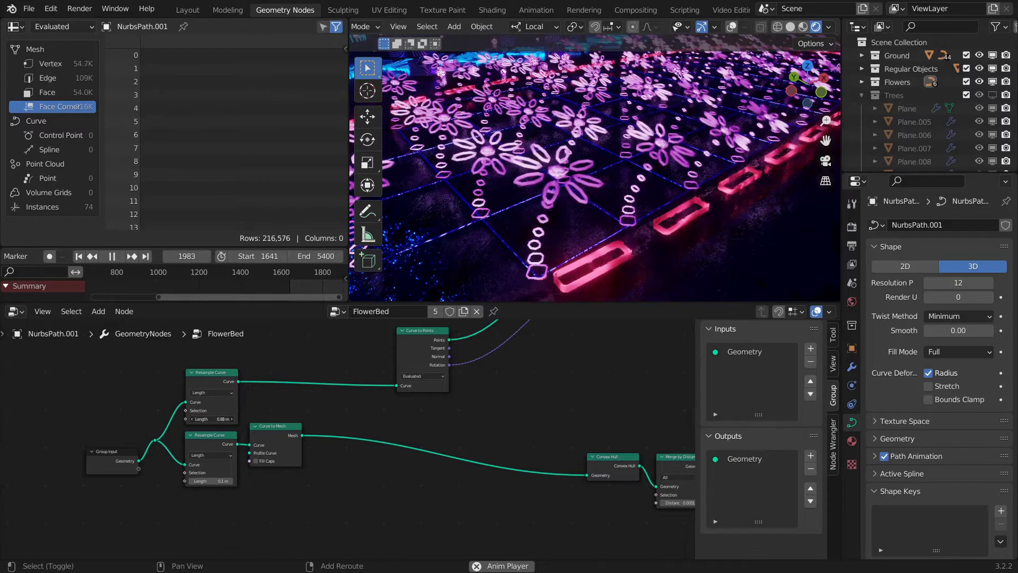
{"action": "left_click_drag", "start_coordinate": [213, 419], "coordinate": [196, 418]}
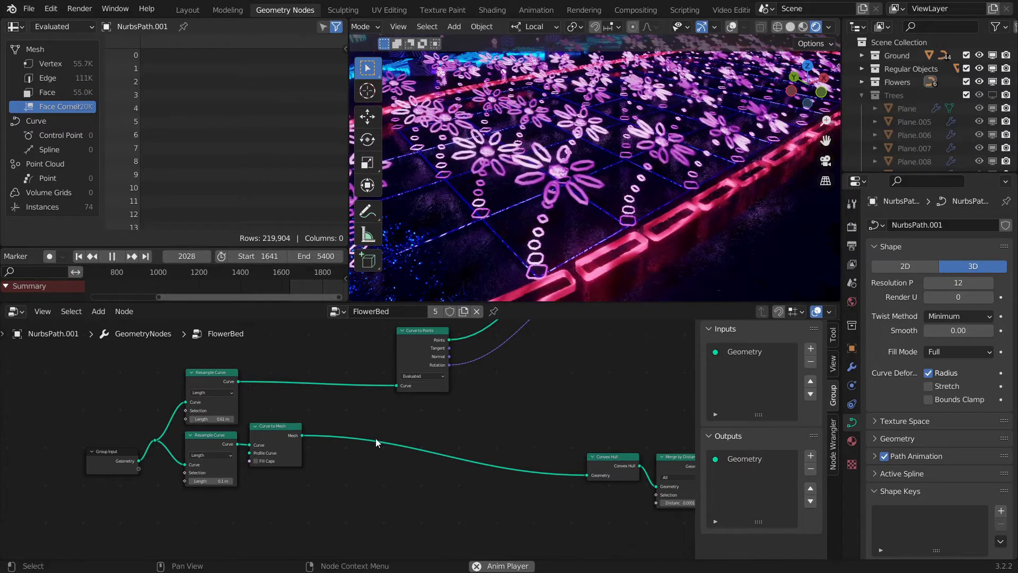
{"action": "middle_click_drag", "start_coordinate": [376, 438], "coordinate": [333, 415]}
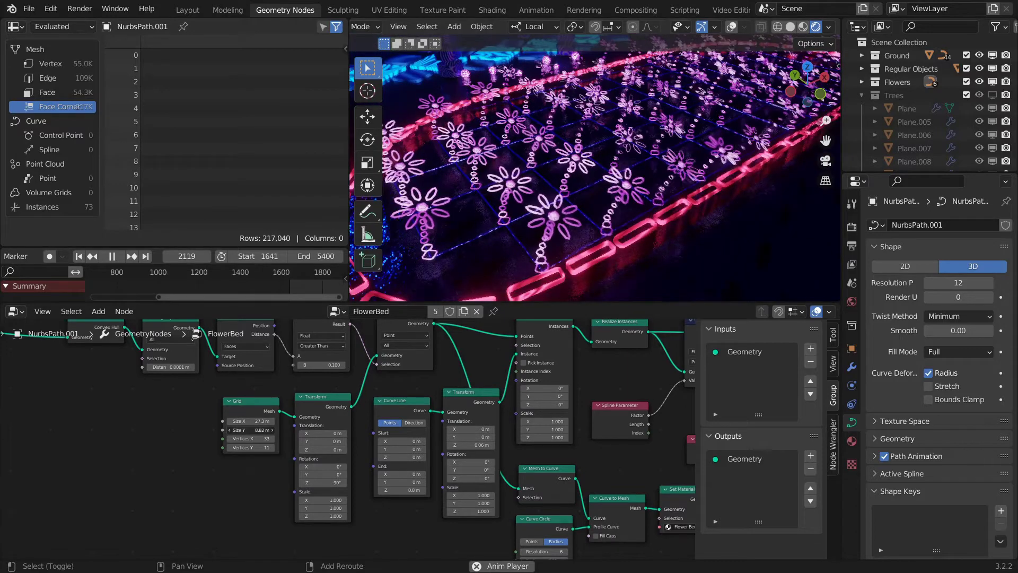
{"action": "mouse_move", "coordinate": [249, 431]}
{"action": "left_mouse_down"}
{"action": "mouse_move", "coordinate": [287, 430]}
{"action": "mouse_move", "coordinate": [223, 431]}
{"action": "left_mouse_up"}
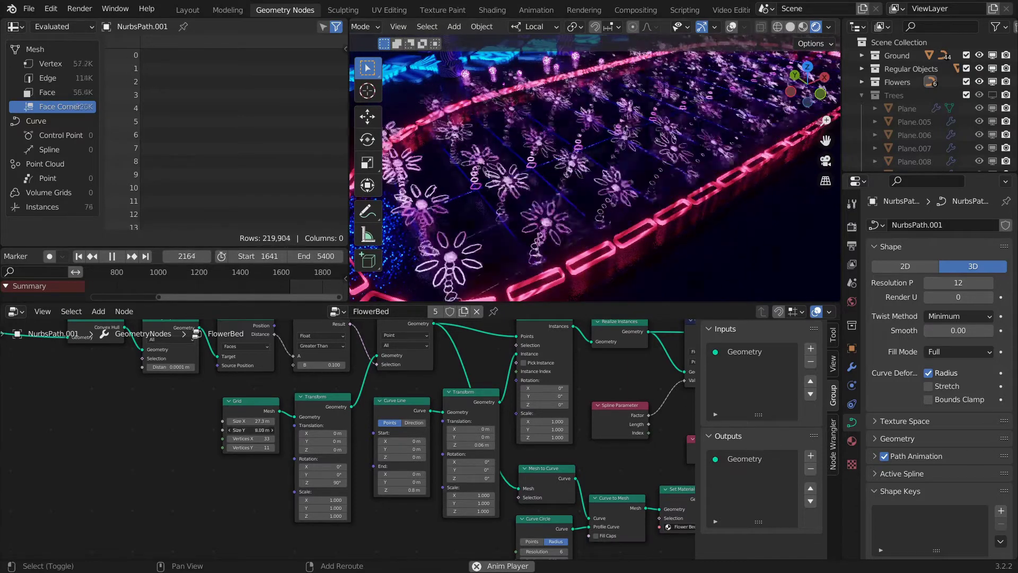
{"action": "scroll", "coordinate": [364, 426], "scroll_direction": "down", "scroll_amount": 1}
{"action": "middle_click_drag", "start_coordinate": [499, 538], "coordinate": [304, 503]}
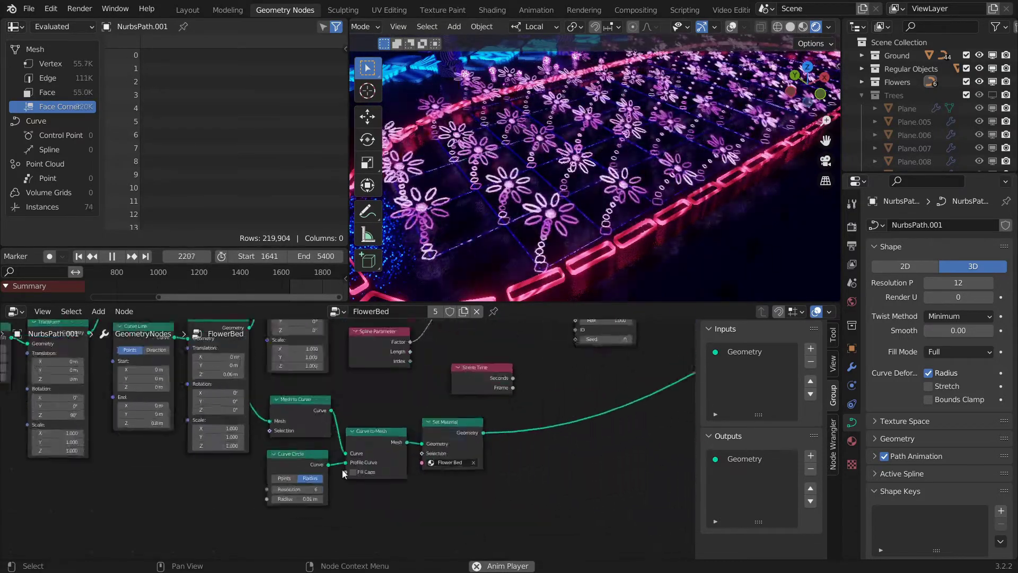
{"action": "scroll", "coordinate": [304, 504], "scroll_direction": "up", "scroll_amount": 1}
{"action": "scroll", "coordinate": [304, 503], "scroll_direction": "down", "scroll_amount": 2}
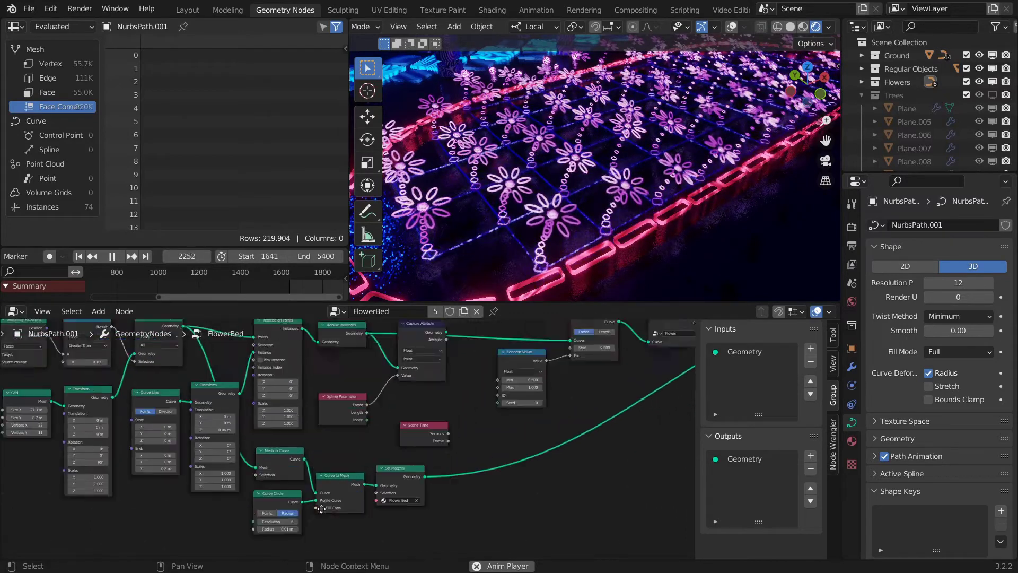
{"action": "mouse_move", "coordinate": [304, 504]}
{"action": "middle_mouse_down"}
{"action": "mouse_move", "coordinate": [413, 447]}
{"action": "mouse_move", "coordinate": [592, 432]}
{"action": "middle_mouse_up"}
{"action": "scroll", "coordinate": [413, 450], "scroll_direction": "up", "scroll_amount": 1}
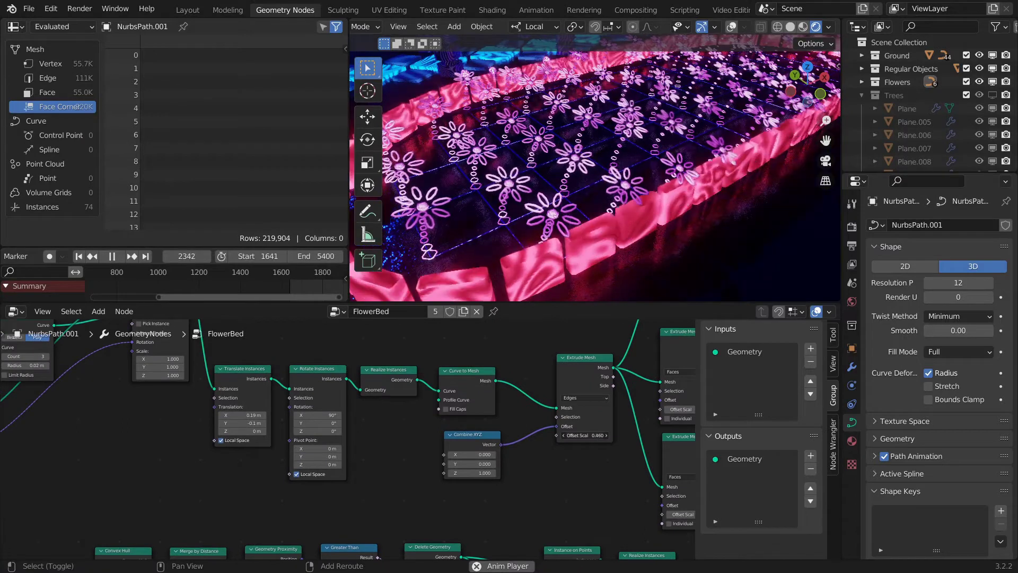
{"action": "left_click_drag", "start_coordinate": [592, 433], "coordinate": [626, 434]}
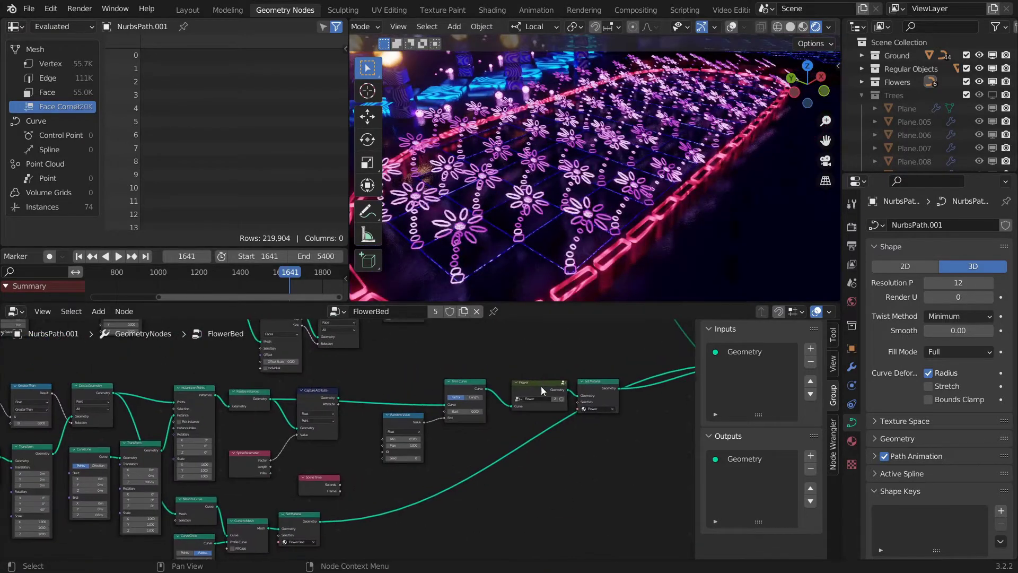
{"action": "middle_click_drag", "start_coordinate": [541, 390], "coordinate": [475, 406]}
- Inside the Flower node group, shrink the Curve Circle radius to 0.17 m
{"action": "left_click", "coordinate": [495, 402]}
{"action": "key", "text": "Tab"}
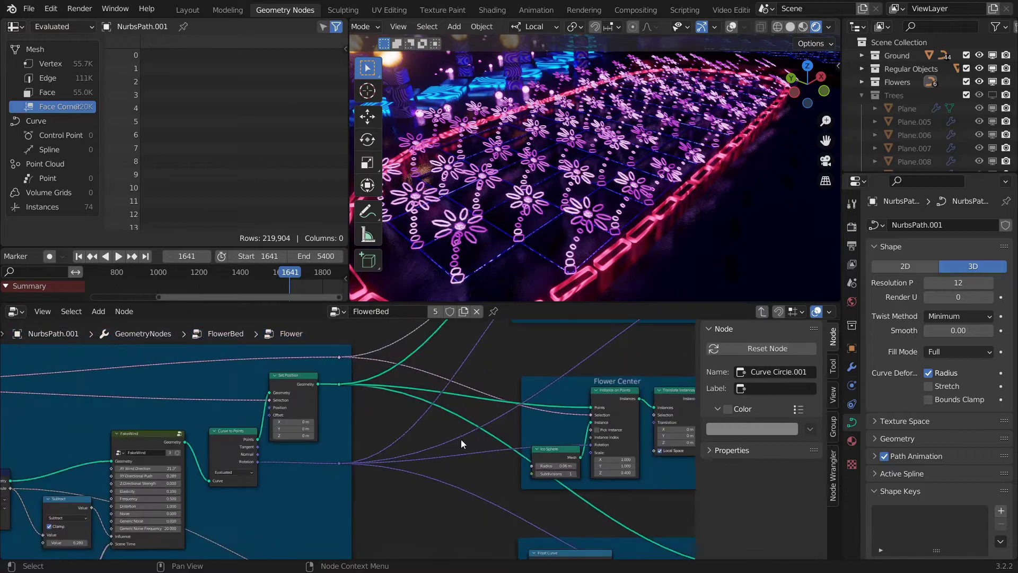
{"action": "mouse_move", "coordinate": [461, 444]}
{"action": "middle_mouse_down"}
{"action": "mouse_move", "coordinate": [463, 454]}
{"action": "mouse_move", "coordinate": [423, 428]}
{"action": "mouse_move", "coordinate": [271, 517]}
{"action": "middle_mouse_up"}
{"action": "scroll", "coordinate": [375, 459], "scroll_direction": "up", "scroll_amount": 1}
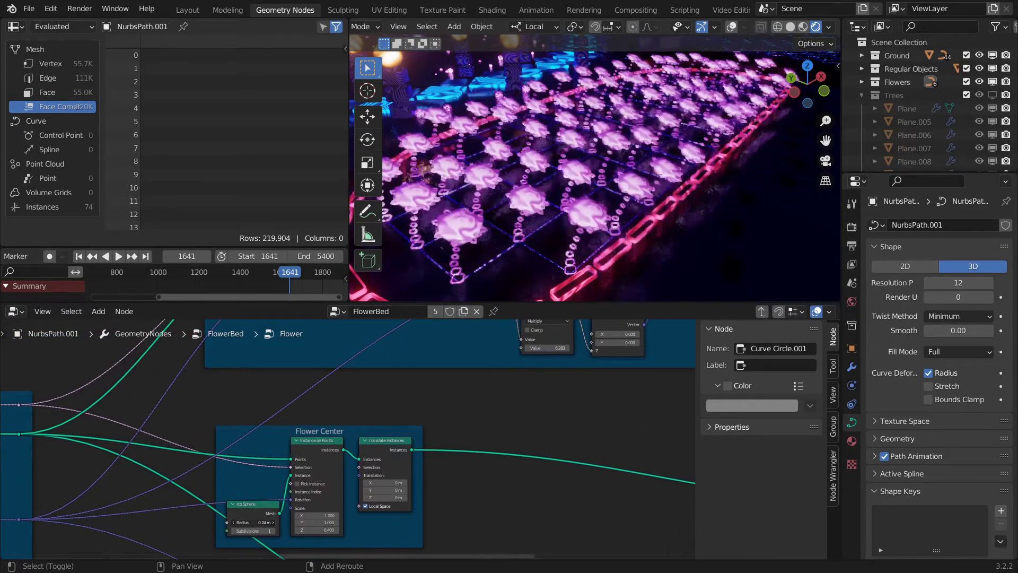
{"action": "middle_click_drag", "start_coordinate": [297, 371], "coordinate": [409, 495]}
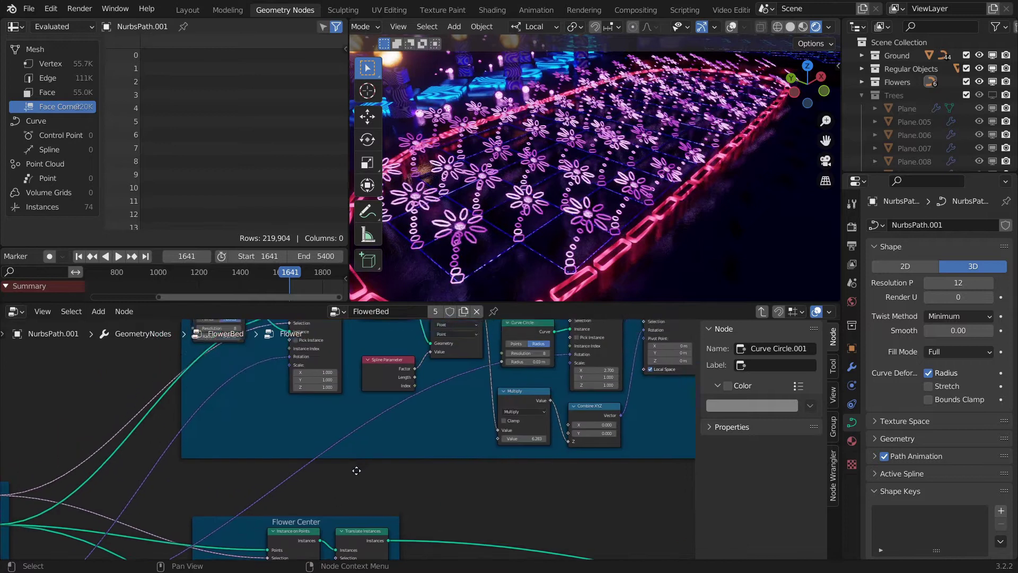
{"action": "scroll", "coordinate": [353, 437], "scroll_direction": "up", "scroll_amount": 2}
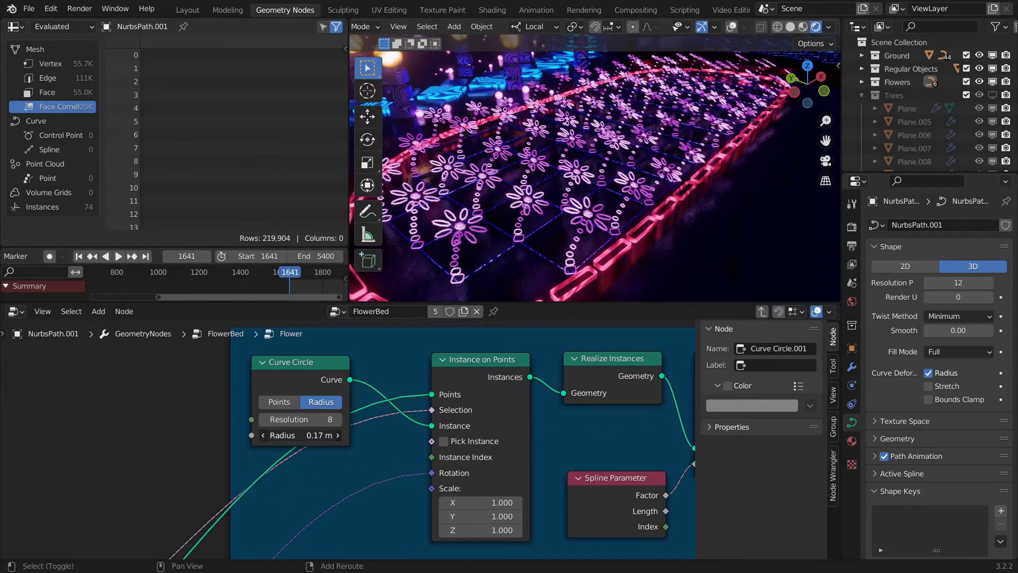
{"action": "mouse_move", "coordinate": [303, 435]}
{"action": "left_mouse_down"}
{"action": "mouse_move", "coordinate": [286, 435]}
{"action": "mouse_move", "coordinate": [297, 419]}
{"action": "mouse_move", "coordinate": [329, 420]}
{"action": "mouse_move", "coordinate": [294, 419]}
{"action": "left_mouse_up"}
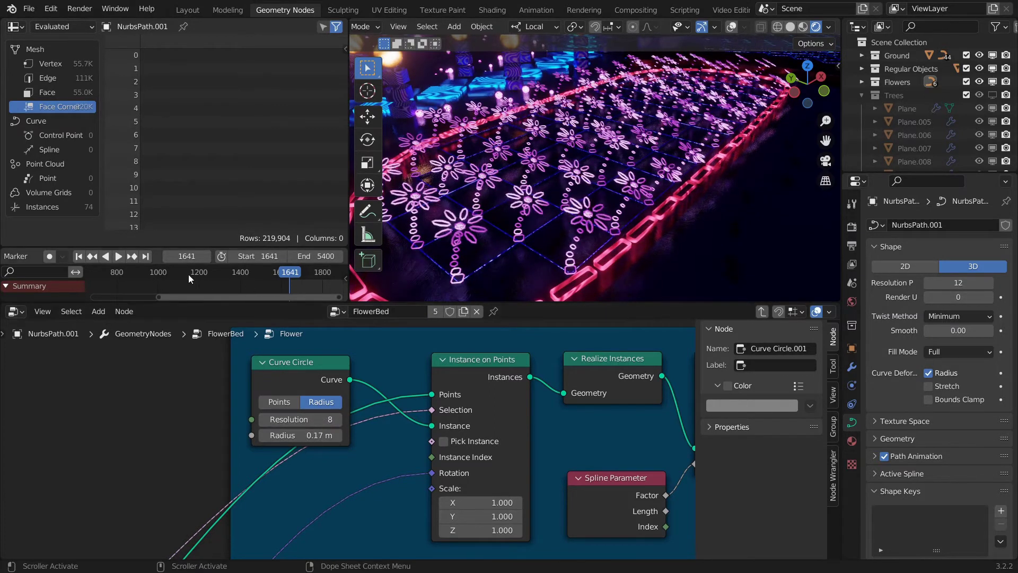
- With the animation playing, raise FakeWind Generic Noise to 0.240
{"action": "key", "text": "space"}
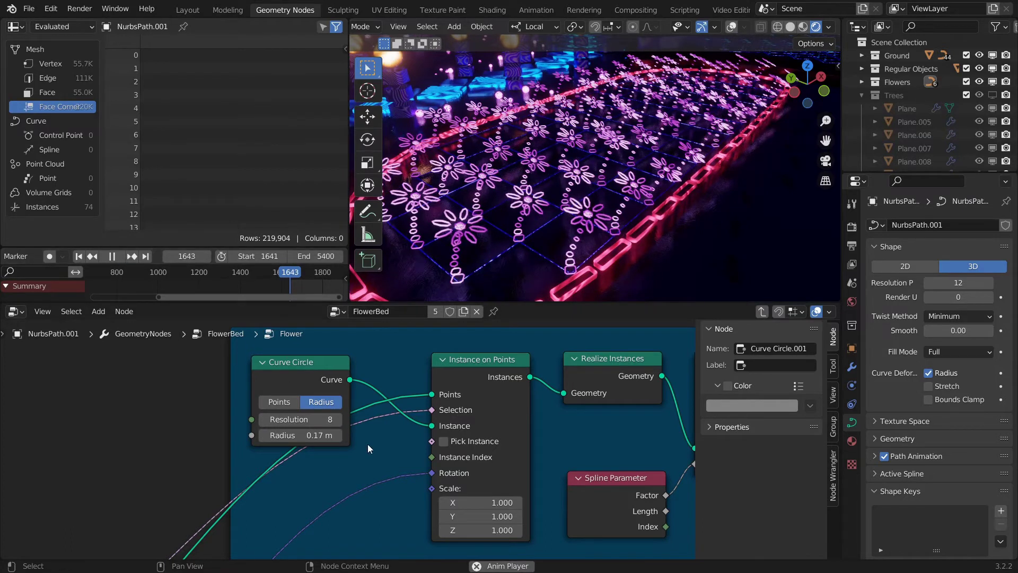
{"action": "scroll", "coordinate": [319, 473], "scroll_direction": "down", "scroll_amount": 3}
{"action": "mouse_move", "coordinate": [319, 473]}
{"action": "middle_mouse_down"}
{"action": "mouse_move", "coordinate": [435, 353]}
{"action": "mouse_move", "coordinate": [385, 411]}
{"action": "middle_mouse_up"}
{"action": "scroll", "coordinate": [385, 412], "scroll_direction": "up", "scroll_amount": 3}
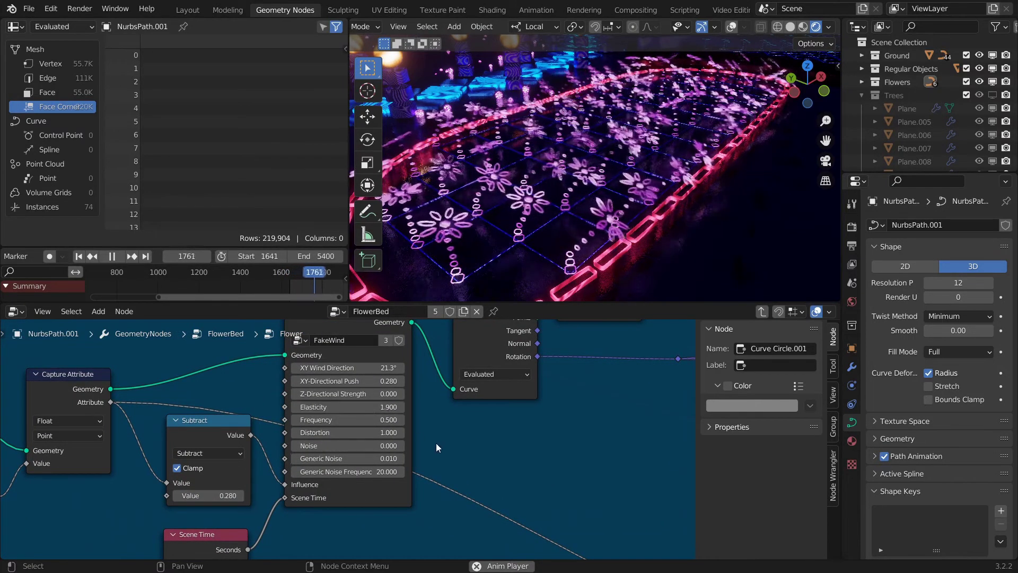
{"action": "left_click_drag", "start_coordinate": [320, 459], "coordinate": [361, 460]}
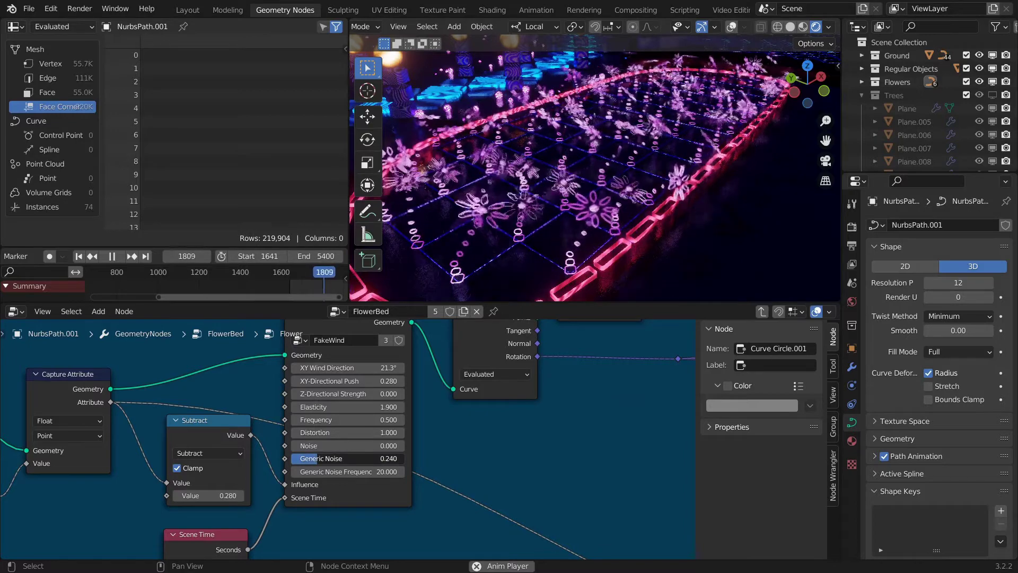
{"action": "mouse_move", "coordinate": [569, 218]}
{"action": "middle_mouse_down"}
{"action": "mouse_move", "coordinate": [493, 246]}
{"action": "mouse_move", "coordinate": [593, 208]}
{"action": "middle_mouse_up"}
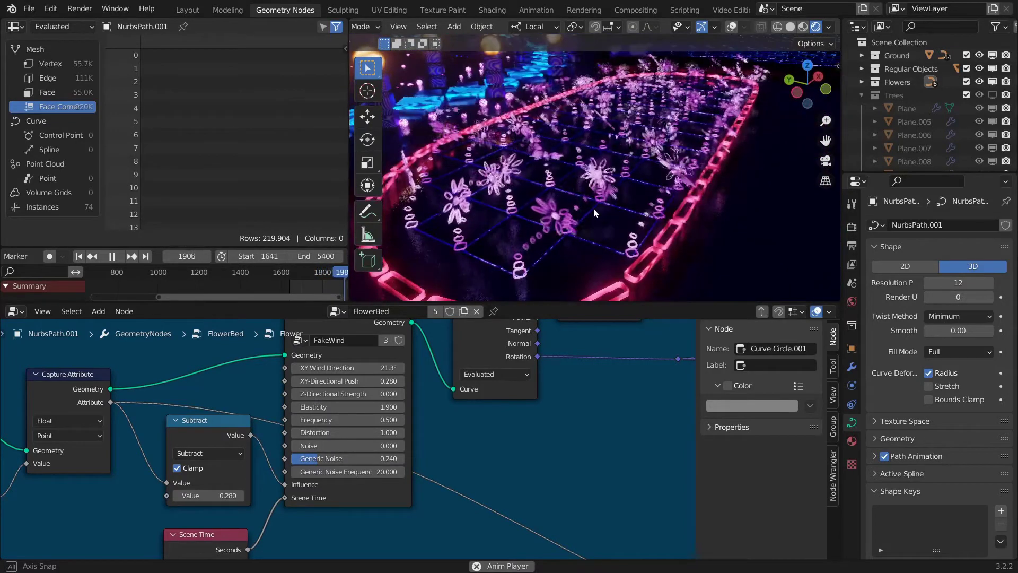
- Set the flower FakeWind Generic Noise to 0.050
{"action": "type", "text": "0.05"}
{"action": "key", "text": "Return"}
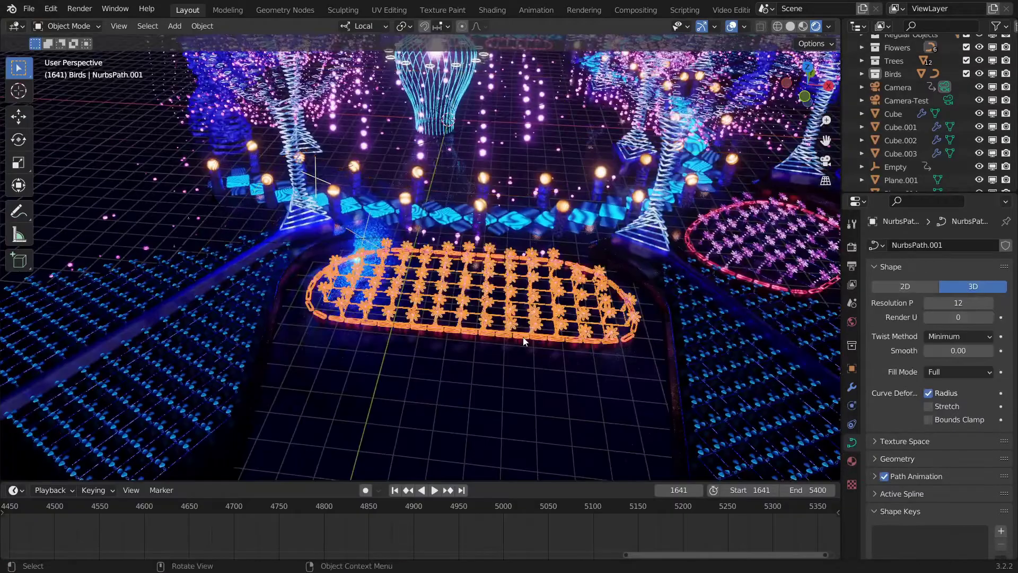
{"action": "middle_click_drag", "start_coordinate": [524, 341], "coordinate": [583, 359]}
- Move the first flower-bed curve's points flat along the ground plane
{"action": "key", "text": "Tab"}
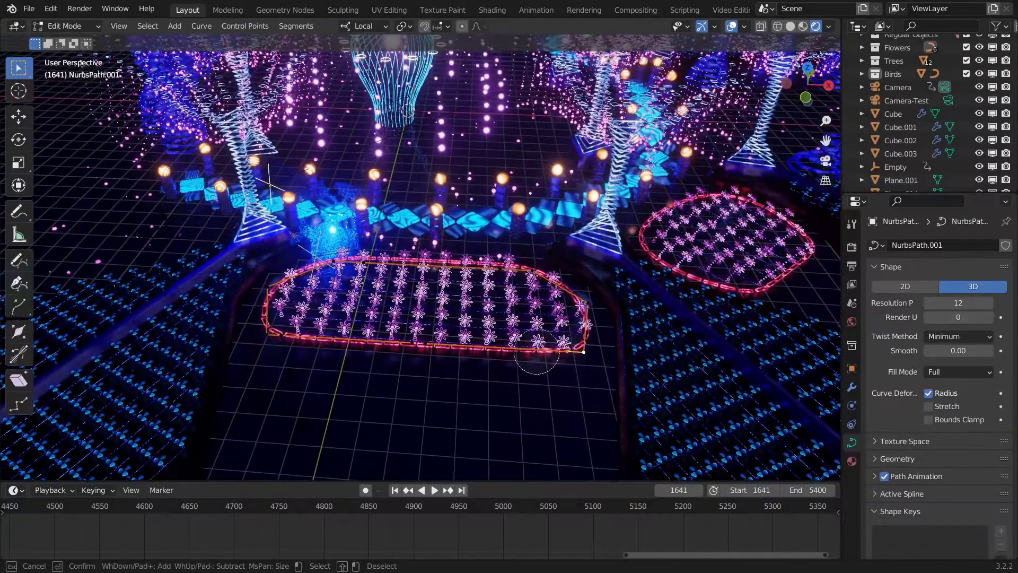
{"action": "key", "text": "g"}
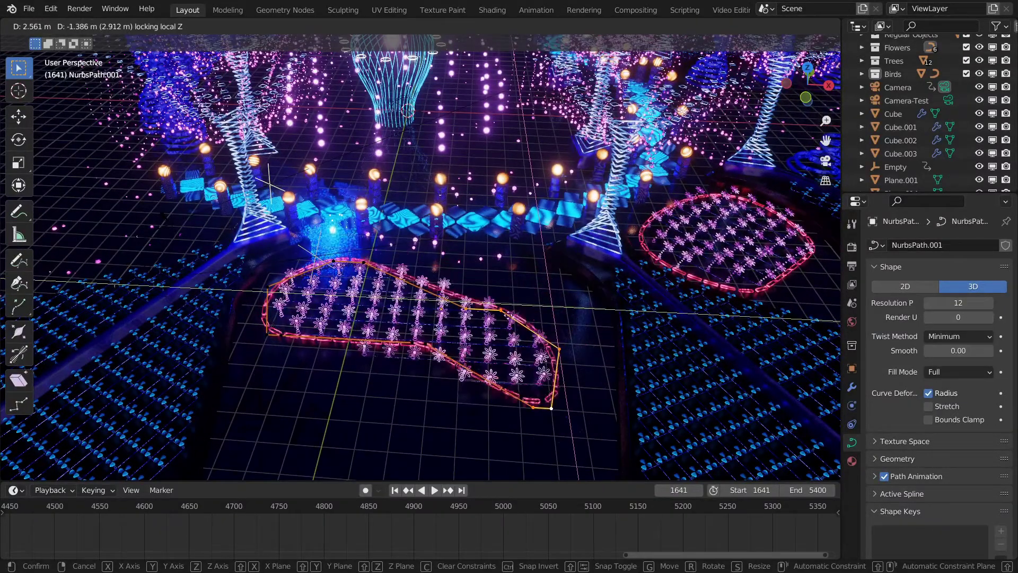
{"action": "key", "text": "Escape"}
{"action": "middle_click_drag", "start_coordinate": [477, 318], "coordinate": [519, 300]}
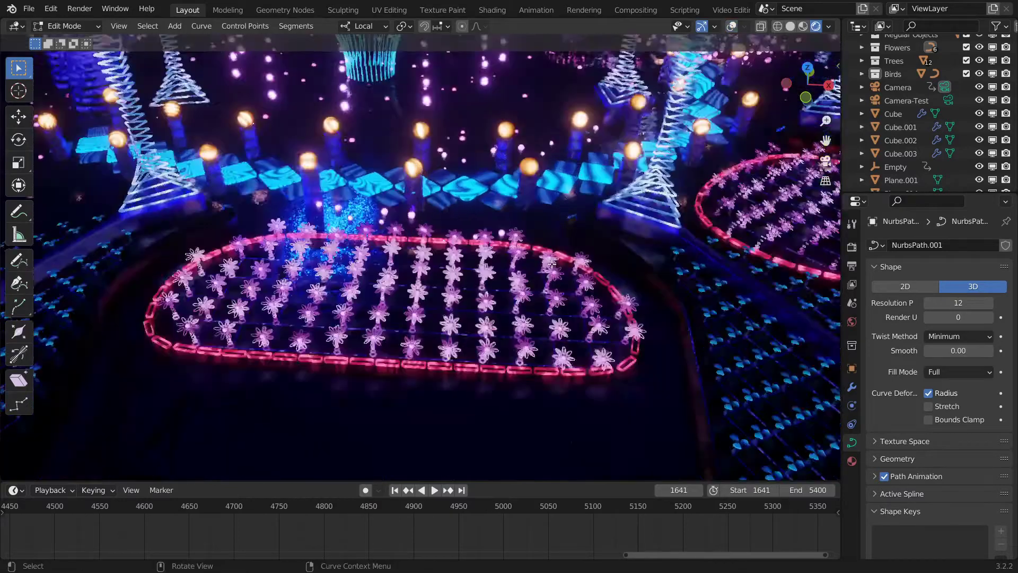
{"action": "key", "text": "g"}
{"action": "key", "text": "shift+z"}
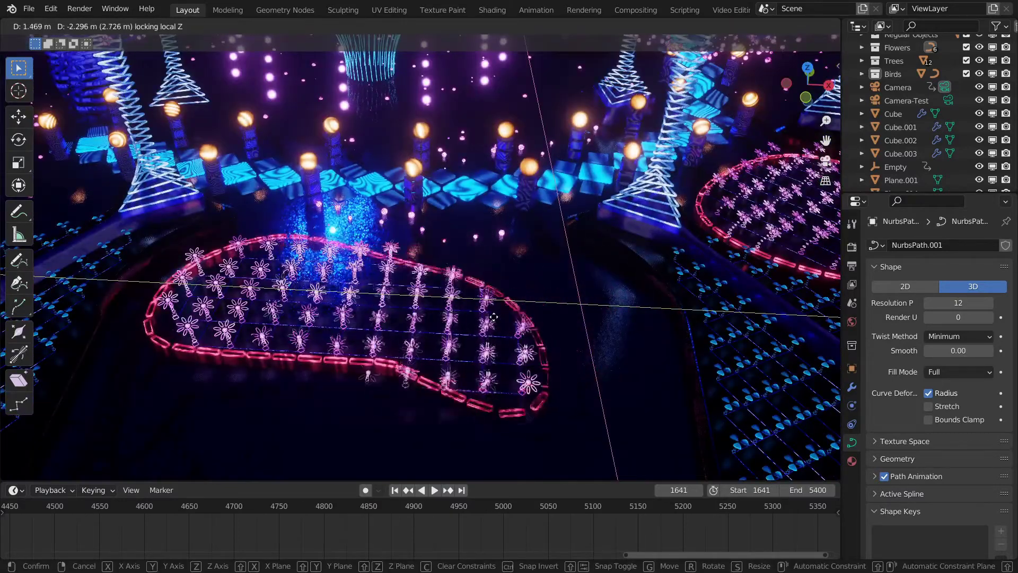
{"action": "left_click", "coordinate": [520, 300]}
{"action": "middle_click_drag", "start_coordinate": [520, 301], "coordinate": [465, 299]}
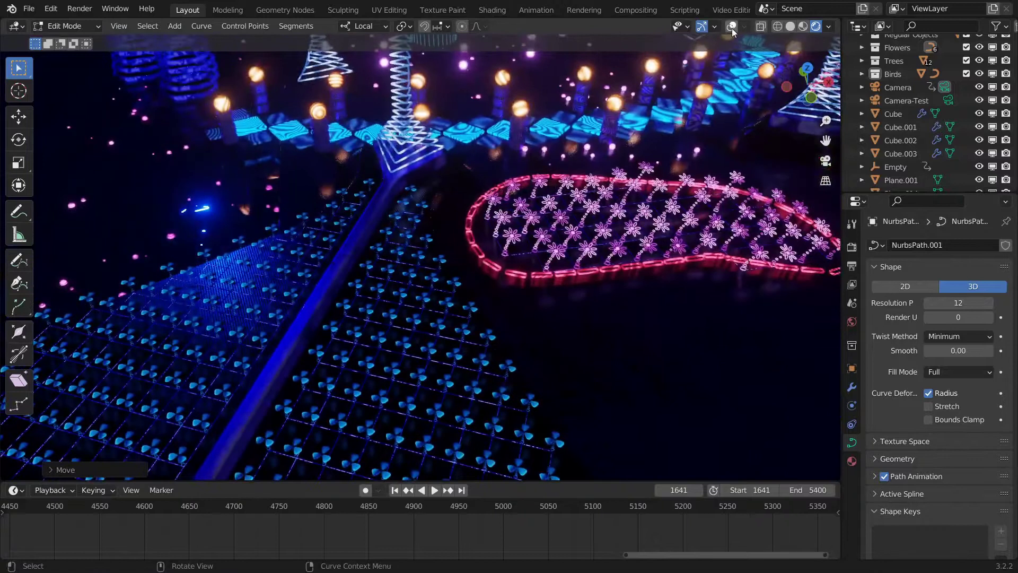
{"action": "key", "text": "Tab"}
- Reposition the points of flower-field curve NurbsPath.007
{"action": "left_click", "coordinate": [512, 294]}
{"action": "left_click", "coordinate": [452, 293]}
{"action": "key", "text": "Tab"}
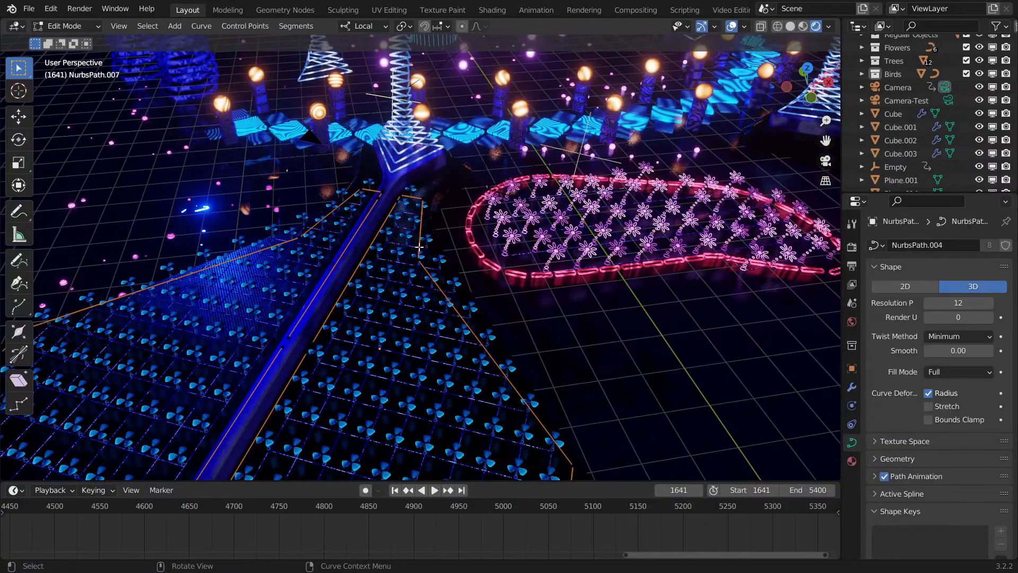
{"action": "left_click", "coordinate": [731, 26]}
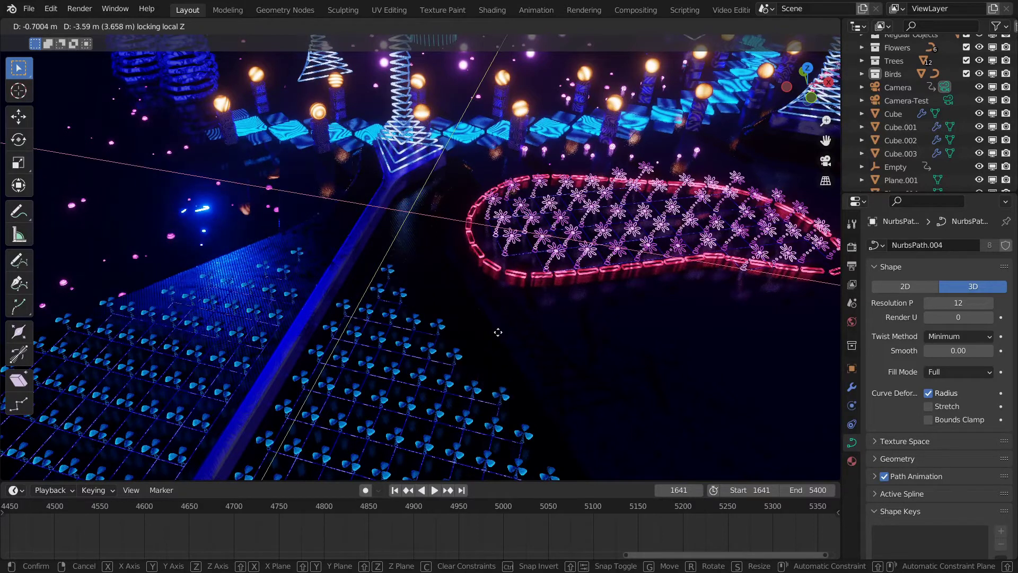
{"action": "left_click", "coordinate": [503, 301]}
{"action": "left_click", "coordinate": [731, 26]}
{"action": "key", "text": "g"}
{"action": "key", "text": "z"}
{"action": "key", "text": "z"}
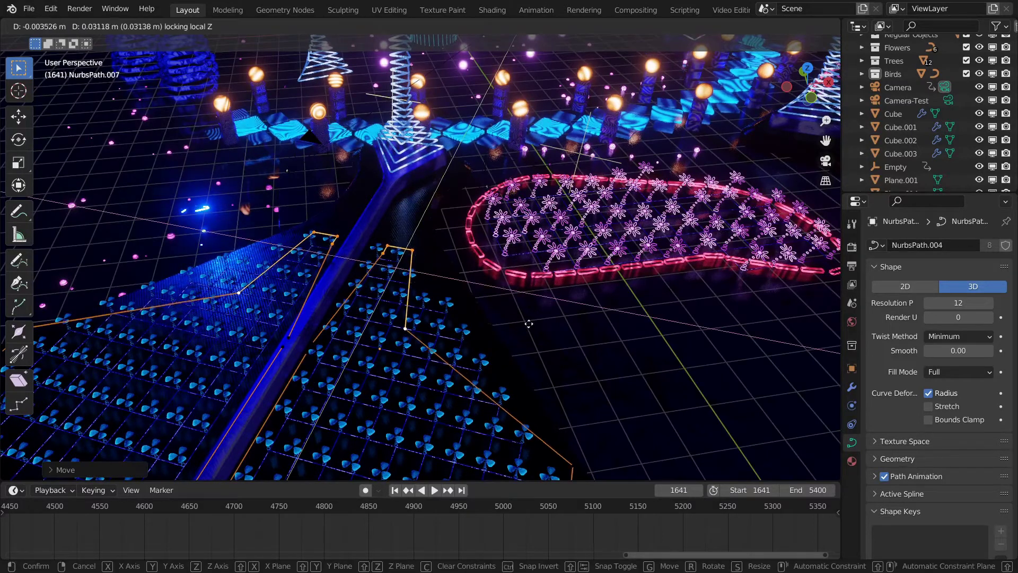
{"action": "left_click", "coordinate": [571, 309]}
{"action": "mouse_move", "coordinate": [571, 309]}
{"action": "middle_mouse_down"}
{"action": "mouse_move", "coordinate": [523, 326]}
{"action": "mouse_move", "coordinate": [491, 365]}
{"action": "mouse_move", "coordinate": [444, 382]}
{"action": "middle_mouse_up"}
- Enlarge the oval flower-bed outline and shift it flat on the ground plane
{"action": "left_click", "coordinate": [491, 365]}
{"action": "key", "text": "Tab"}
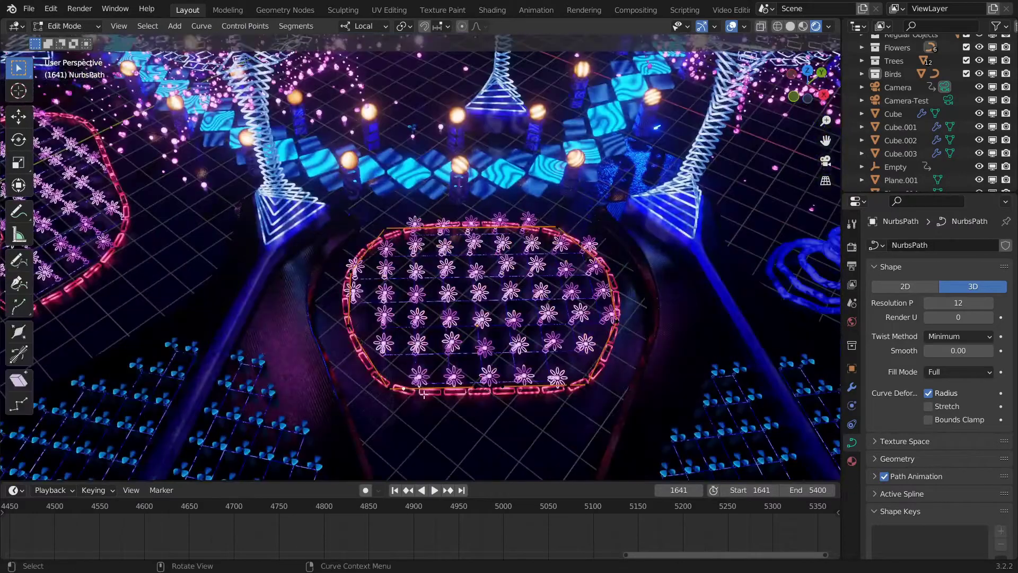
{"action": "left_click", "coordinate": [732, 26]}
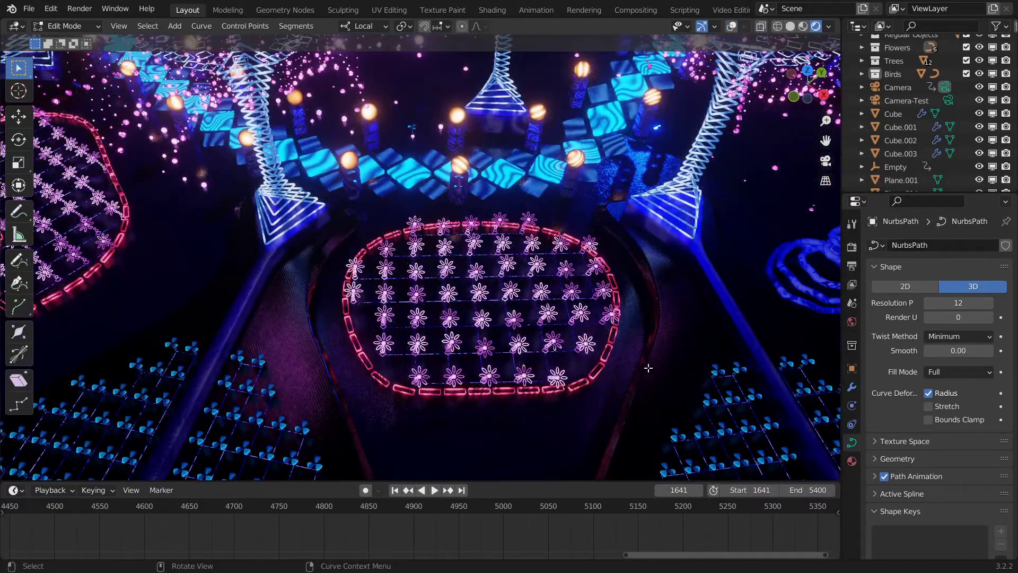
{"action": "key", "text": "s"}
{"action": "left_click", "coordinate": [623, 314]}
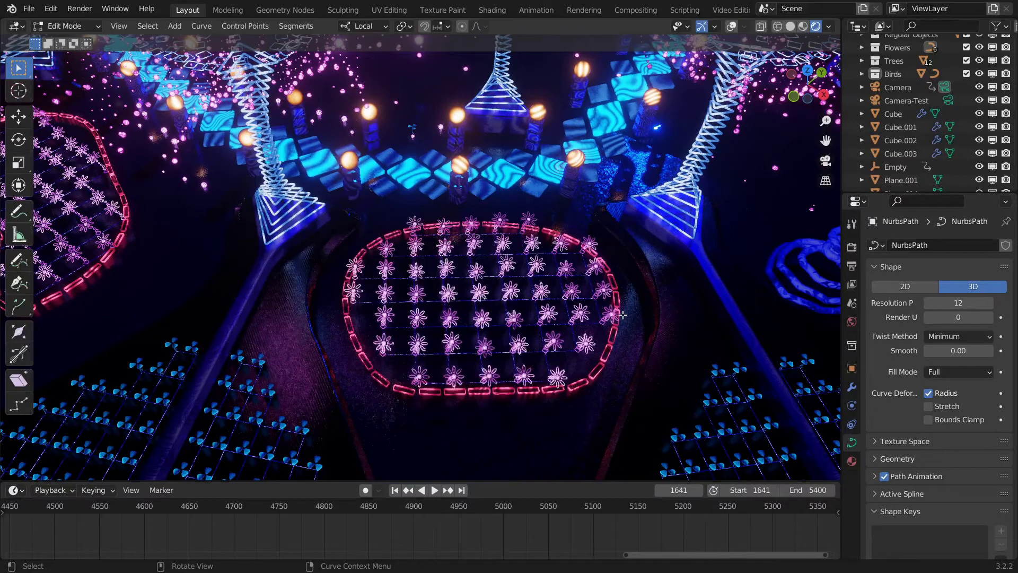
{"action": "key", "text": "shift+z"}
{"action": "key", "text": "shift+z"}
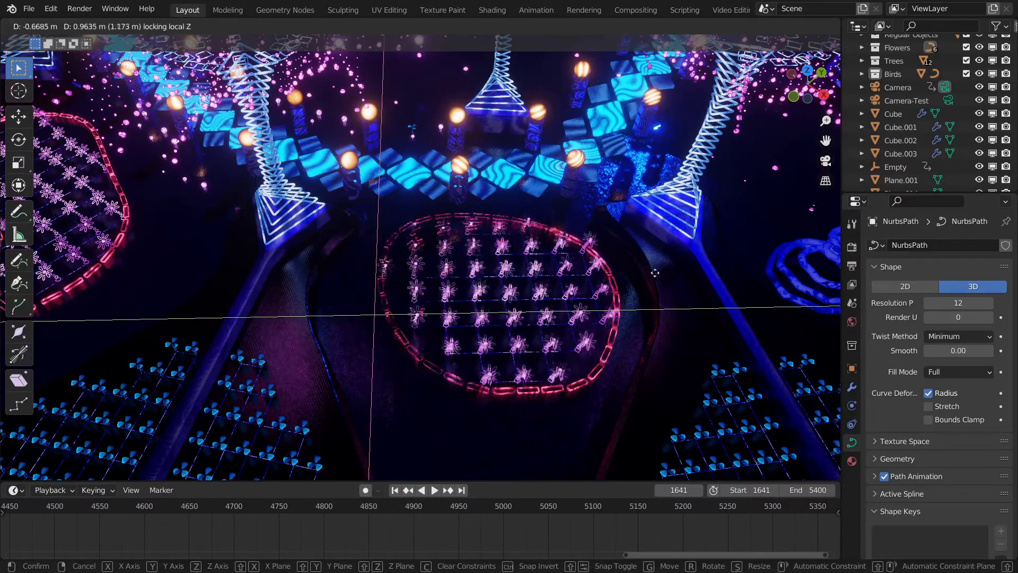
{"action": "left_click", "coordinate": [575, 320]}
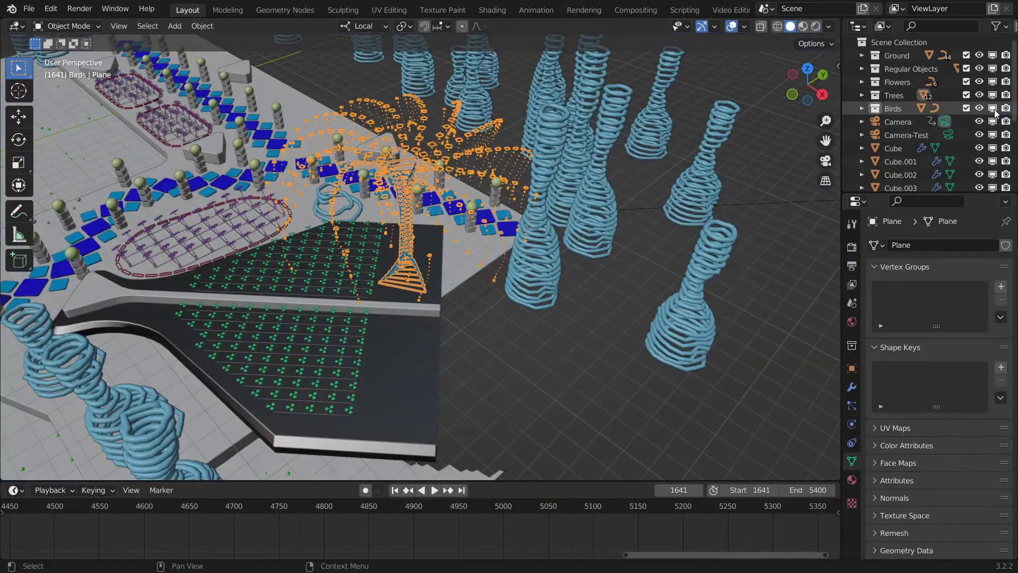
- Hide the ground, regular objects and flower collections so only the tree remains
{"action": "left_click_drag", "start_coordinate": [992, 81], "coordinate": [992, 56]}
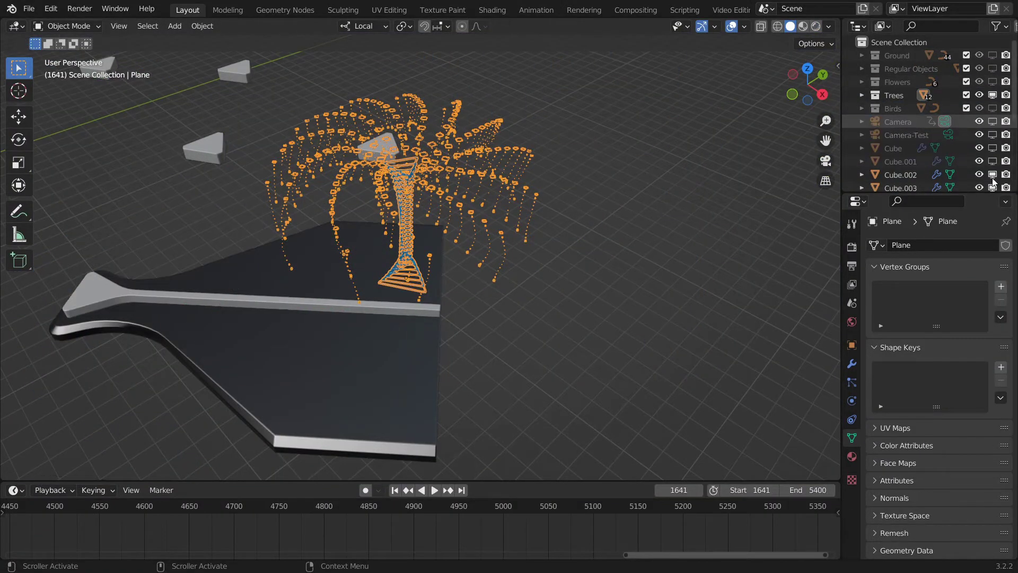
{"action": "left_click_drag", "start_coordinate": [993, 182], "coordinate": [991, 168]}
{"action": "scroll", "coordinate": [992, 175], "scroll_direction": "down", "scroll_amount": 5}
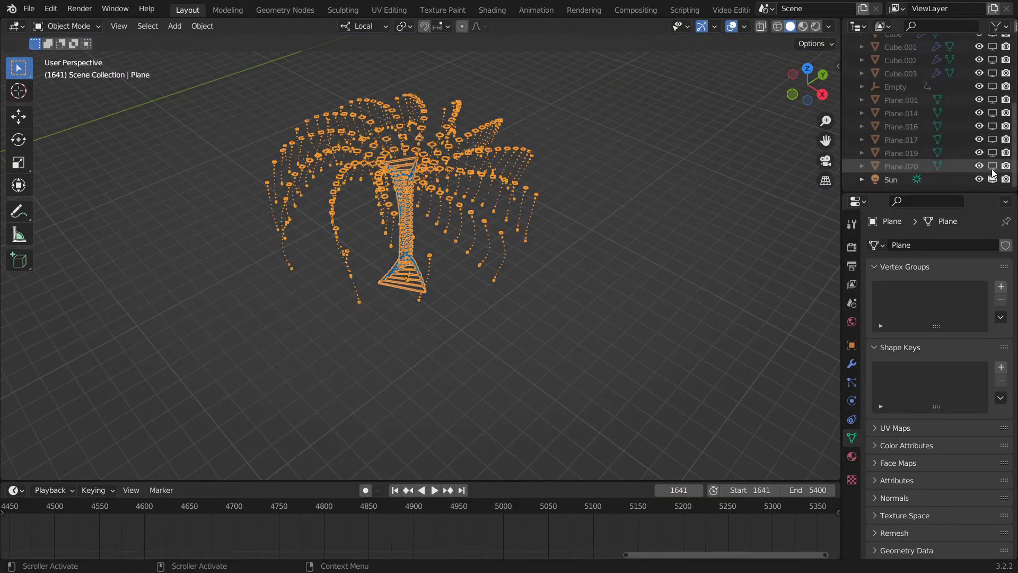
- Preview the tree's animation in Rendered shading without overlays, then return to Solid shading
{"action": "middle_click_drag", "start_coordinate": [535, 228], "coordinate": [570, 249]}
{"action": "left_click", "coordinate": [815, 26]}
{"action": "mouse_move", "coordinate": [583, 175]}
{"action": "middle_mouse_down"}
{"action": "mouse_move", "coordinate": [514, 209]}
{"action": "mouse_move", "coordinate": [456, 312]}
{"action": "middle_mouse_up"}
{"action": "left_click", "coordinate": [732, 26]}
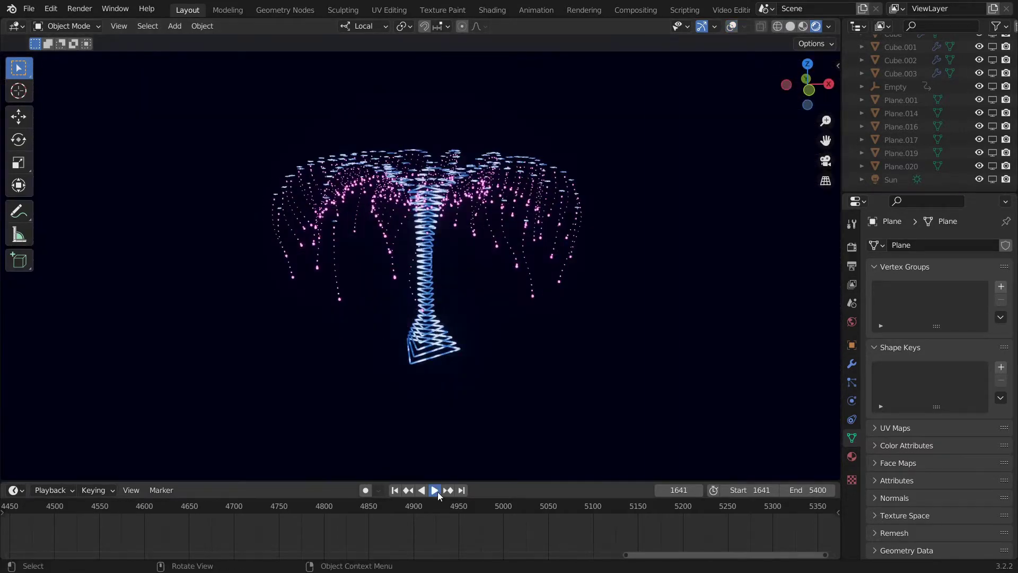
{"action": "left_click", "coordinate": [437, 492]}
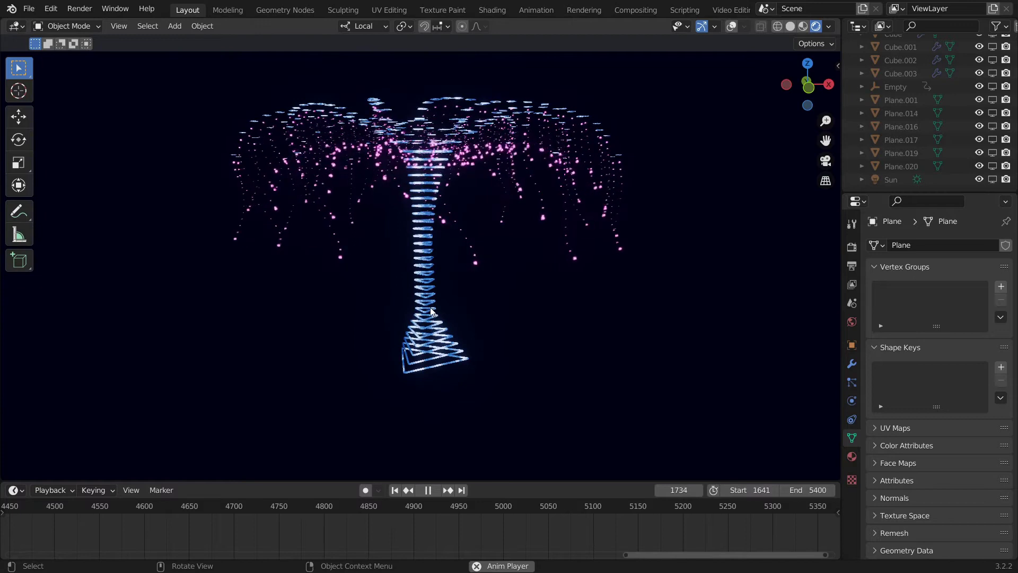
{"action": "mouse_move", "coordinate": [431, 307]}
{"action": "middle_mouse_down"}
{"action": "mouse_move", "coordinate": [436, 342]}
{"action": "mouse_move", "coordinate": [404, 353]}
{"action": "mouse_move", "coordinate": [419, 381]}
{"action": "middle_mouse_up"}
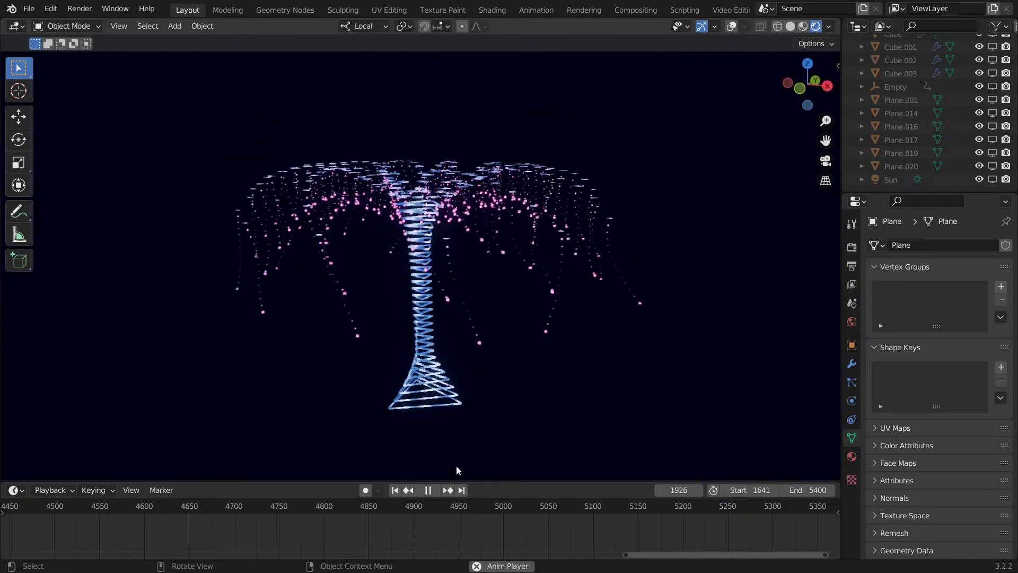
{"action": "left_click", "coordinate": [434, 490]}
{"action": "left_click", "coordinate": [790, 26]}
- Show the tree's node tree beside a rendered, overlay-free viewport with FakeWind centred
{"action": "left_click", "coordinate": [311, 11]}
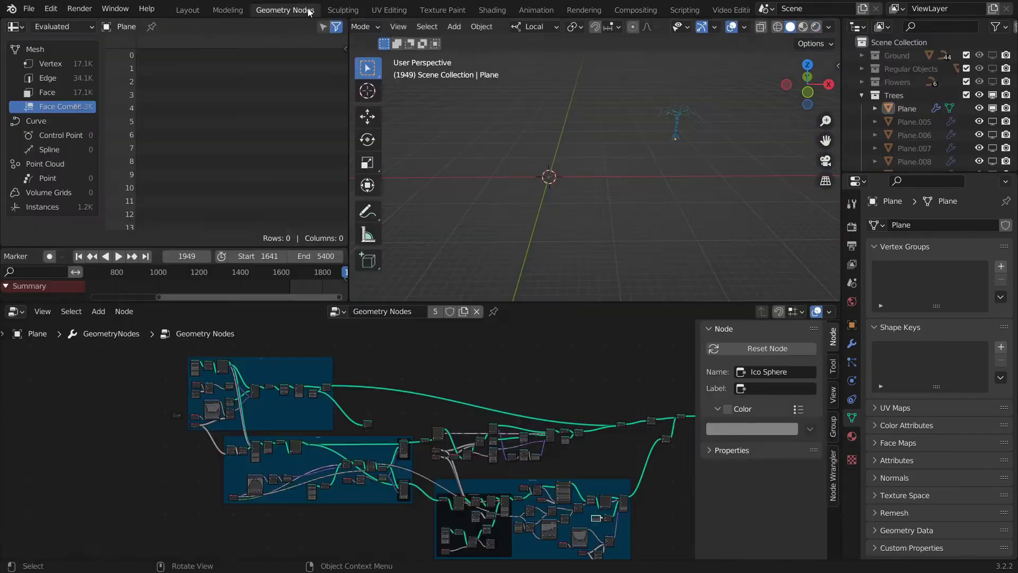
{"action": "scroll", "coordinate": [635, 186], "scroll_direction": "up", "scroll_amount": 3}
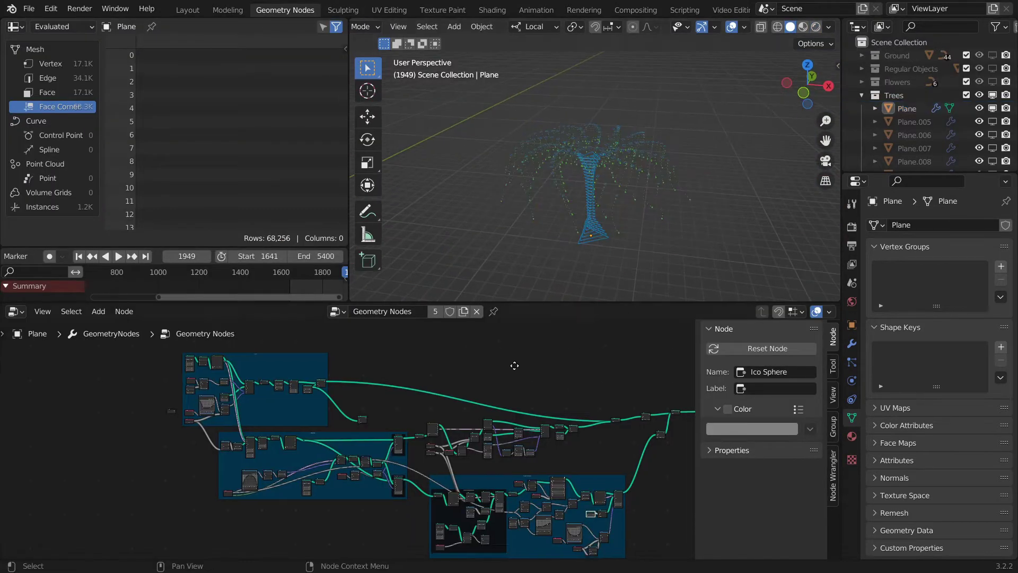
{"action": "scroll", "coordinate": [511, 364], "scroll_direction": "up", "scroll_amount": 2}
{"action": "left_click", "coordinate": [815, 26]}
{"action": "left_click", "coordinate": [731, 27]}
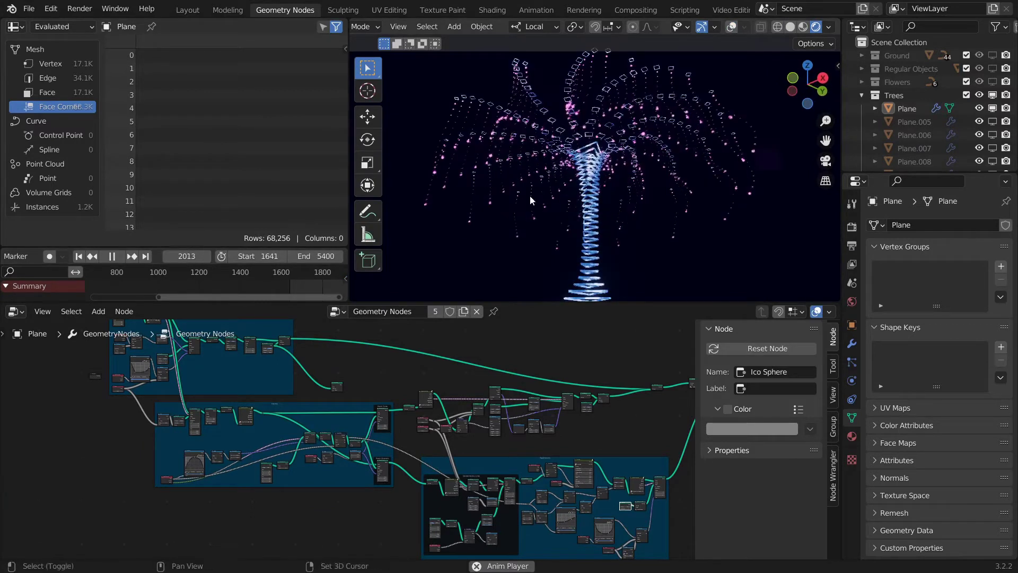
{"action": "scroll", "coordinate": [466, 377], "scroll_direction": "up", "scroll_amount": 2}
{"action": "scroll", "coordinate": [371, 382], "scroll_direction": "up", "scroll_amount": 2}
{"action": "scroll", "coordinate": [297, 389], "scroll_direction": "up", "scroll_amount": 1}
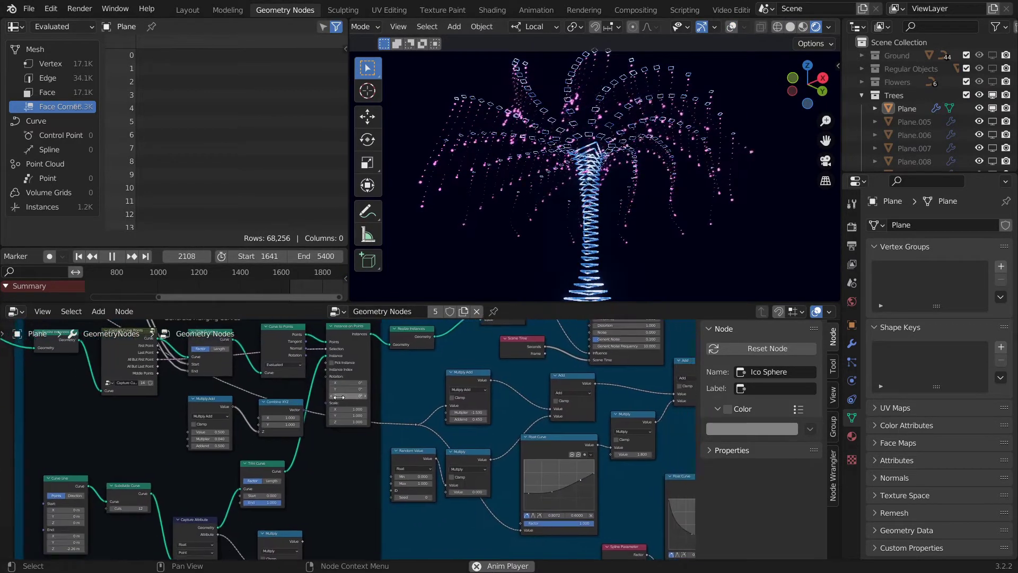
{"action": "middle_click_drag", "start_coordinate": [296, 389], "coordinate": [144, 371]}
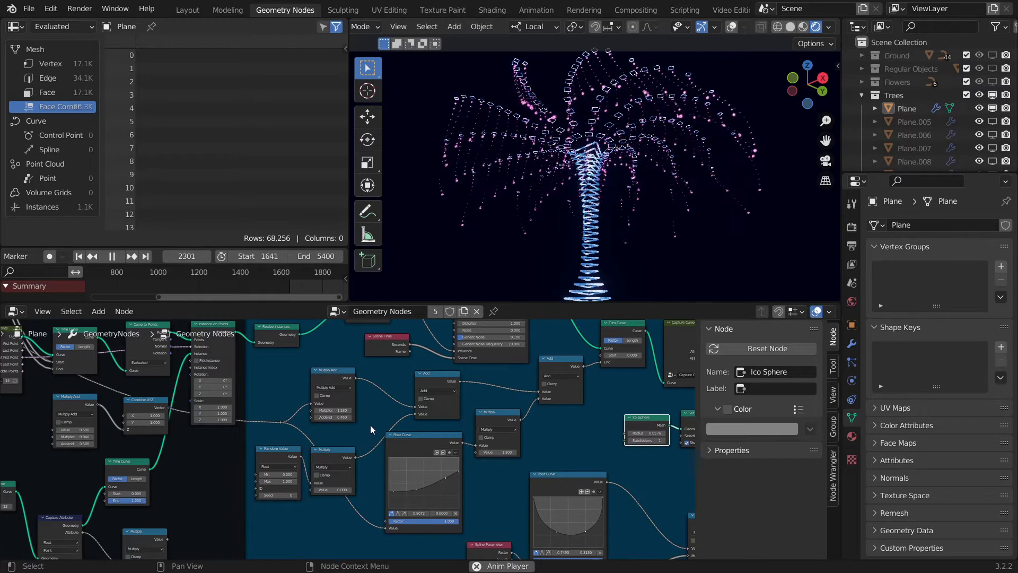
{"action": "middle_click_drag", "start_coordinate": [371, 425], "coordinate": [313, 462]}
{"action": "scroll", "coordinate": [313, 461], "scroll_direction": "up", "scroll_amount": 3}
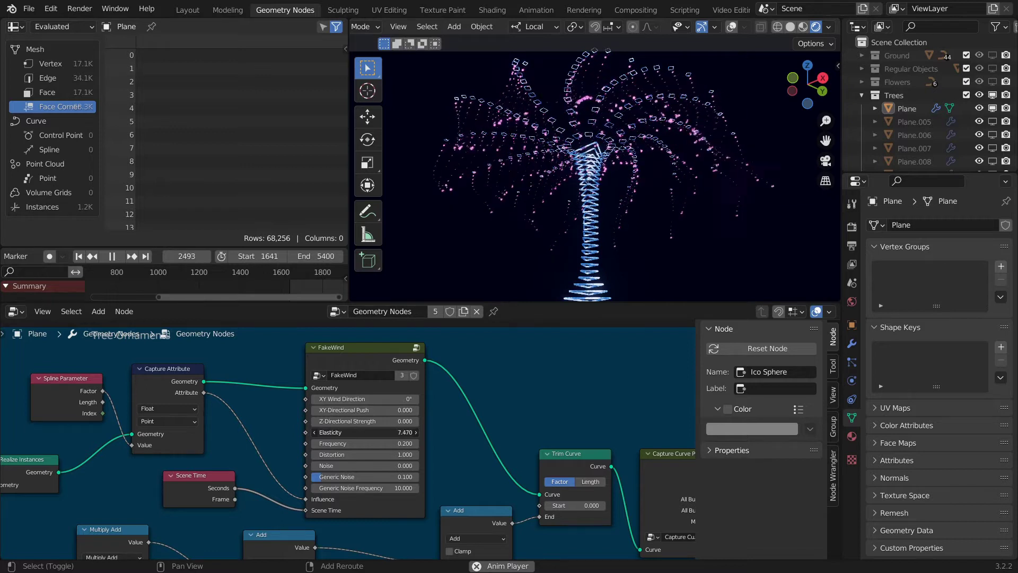
{"action": "middle_click_drag", "start_coordinate": [589, 180], "coordinate": [599, 167]}
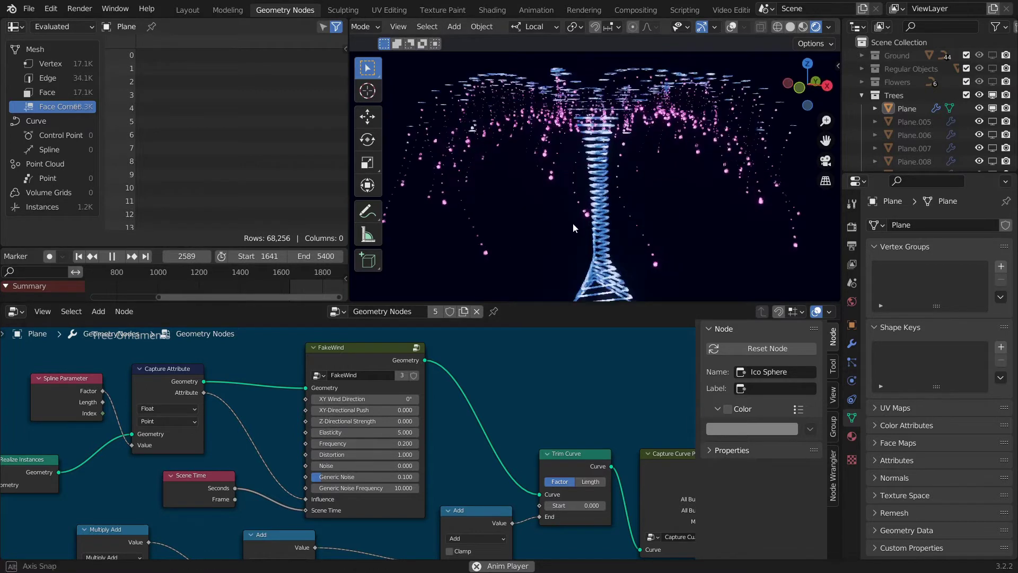
- Set FakeWind Generic Noise to 0.149, Frequency to 0.100, and raise Distortion to 4.900
{"action": "left_click_drag", "start_coordinate": [389, 478], "coordinate": [407, 478]}
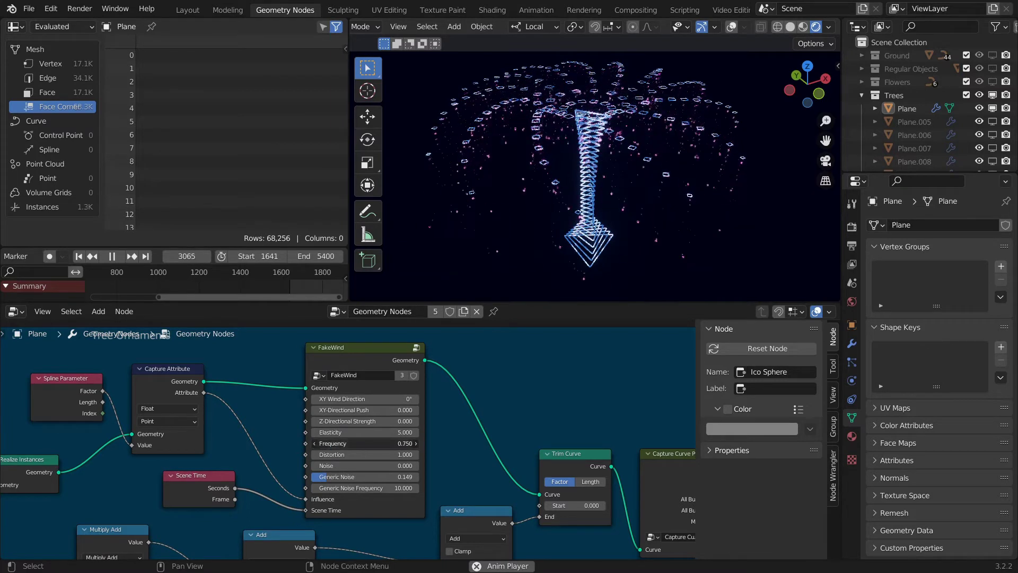
{"action": "left_click", "coordinate": [391, 444]}
{"action": "type", "text": "0.5"}
{"action": "key", "text": "Return"}
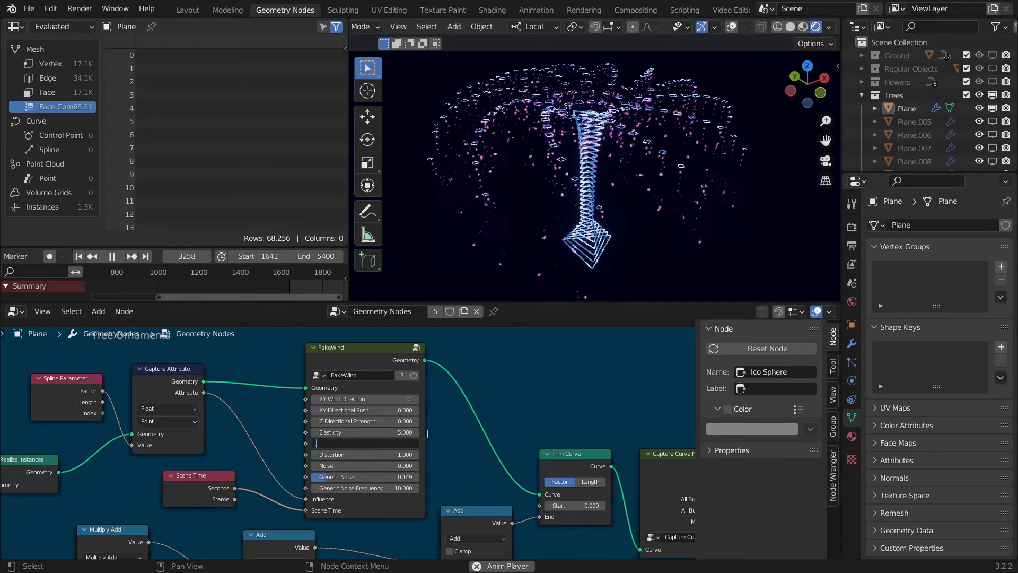
{"action": "left_click", "coordinate": [405, 443]}
{"action": "type", "text": "0.1"}
{"action": "key", "text": "Return"}
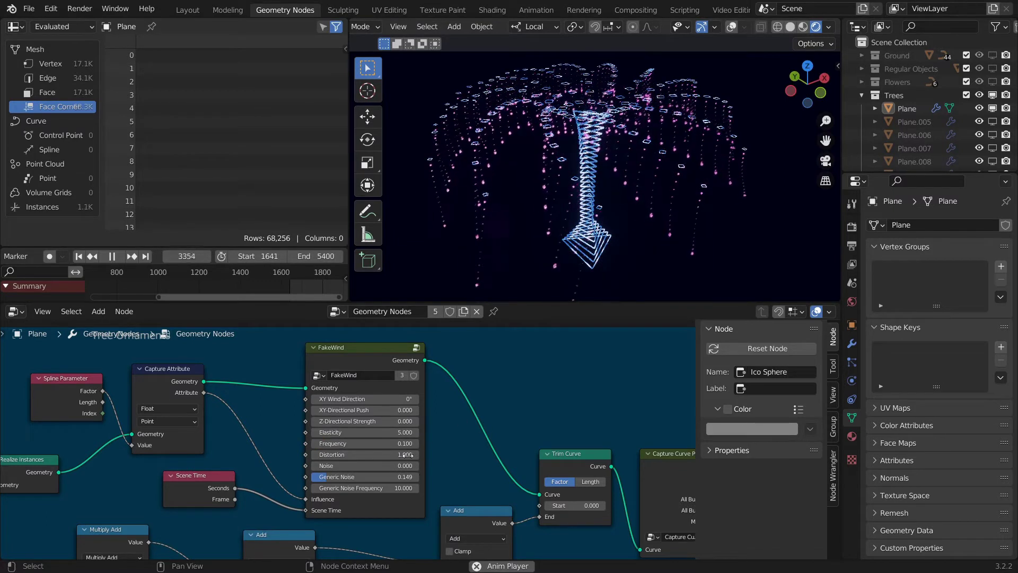
{"action": "mouse_move", "coordinate": [387, 455]}
{"action": "left_mouse_down"}
{"action": "mouse_move", "coordinate": [413, 454]}
{"action": "mouse_move", "coordinate": [377, 455]}
{"action": "mouse_move", "coordinate": [409, 466]}
{"action": "left_mouse_up"}
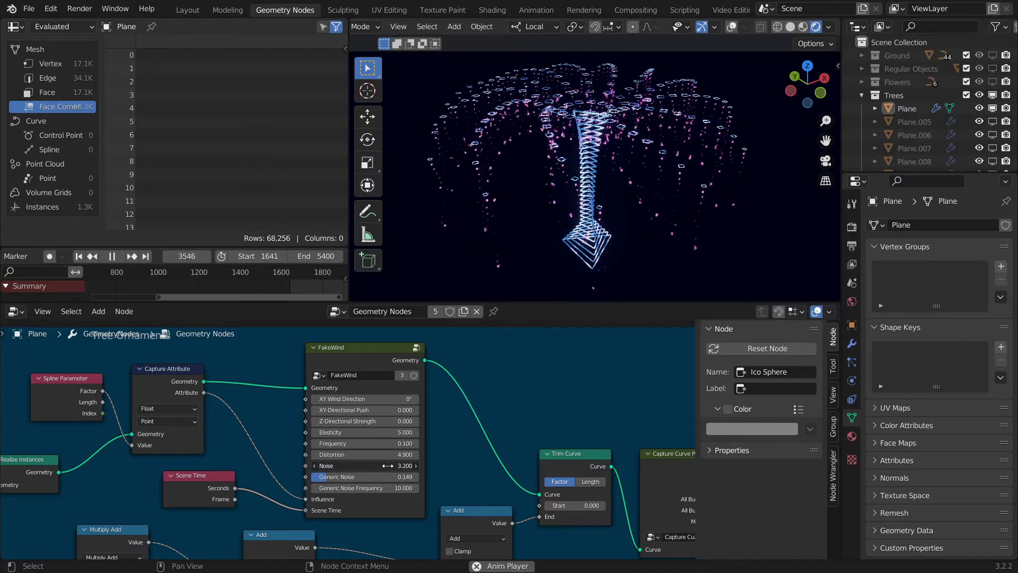
{"action": "mouse_move", "coordinate": [537, 223]}
{"action": "middle_mouse_down"}
{"action": "mouse_move", "coordinate": [595, 225]}
{"action": "mouse_move", "coordinate": [562, 224]}
{"action": "middle_mouse_up"}
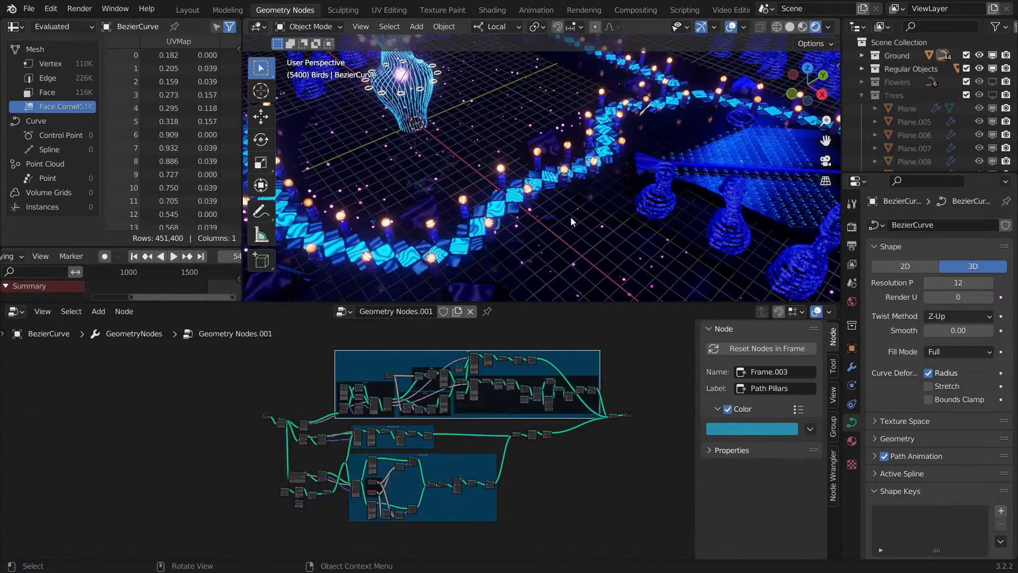
- Select the pillar path BezierCurve and enter Edit Mode on its points
{"action": "scroll", "coordinate": [530, 424], "scroll_direction": "up", "scroll_amount": 1}
{"action": "left_click", "coordinate": [852, 366]}
{"action": "middle_click_drag", "start_coordinate": [572, 266], "coordinate": [560, 247], "text": "shift"}
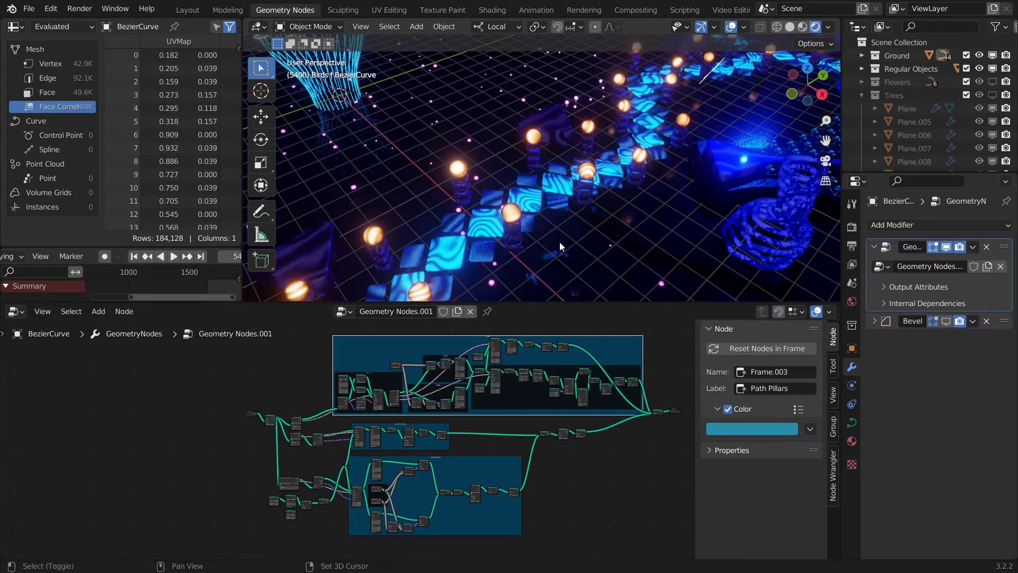
{"action": "scroll", "coordinate": [575, 218], "scroll_direction": "up", "scroll_amount": 3}
{"action": "scroll", "coordinate": [534, 414], "scroll_direction": "up", "scroll_amount": 2}
{"action": "left_click", "coordinate": [604, 135]}
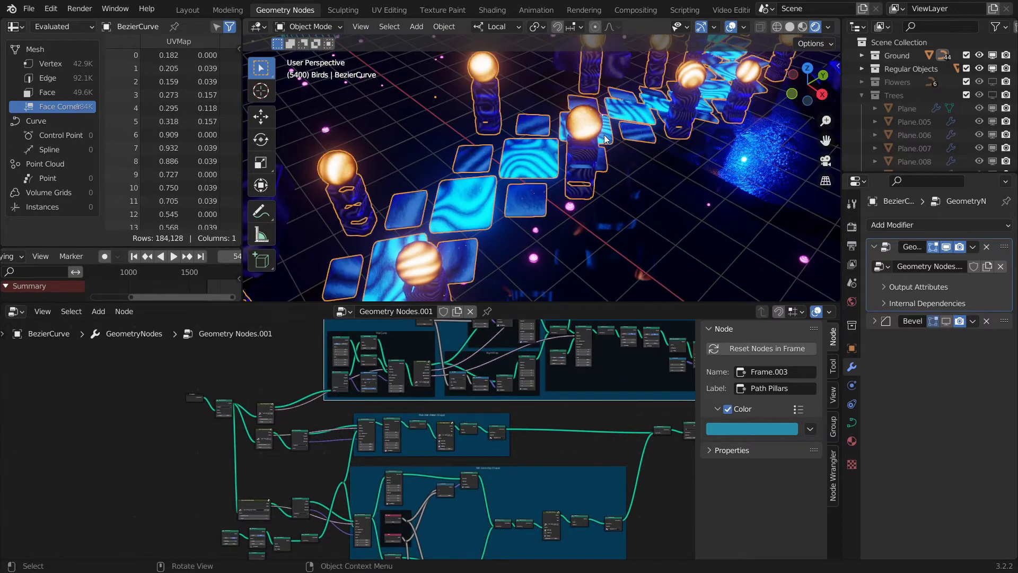
{"action": "key", "text": "Tab"}
{"action": "scroll", "coordinate": [603, 135], "scroll_direction": "down", "scroll_amount": 3}
{"action": "middle_click_drag", "start_coordinate": [604, 135], "coordinate": [576, 134]}
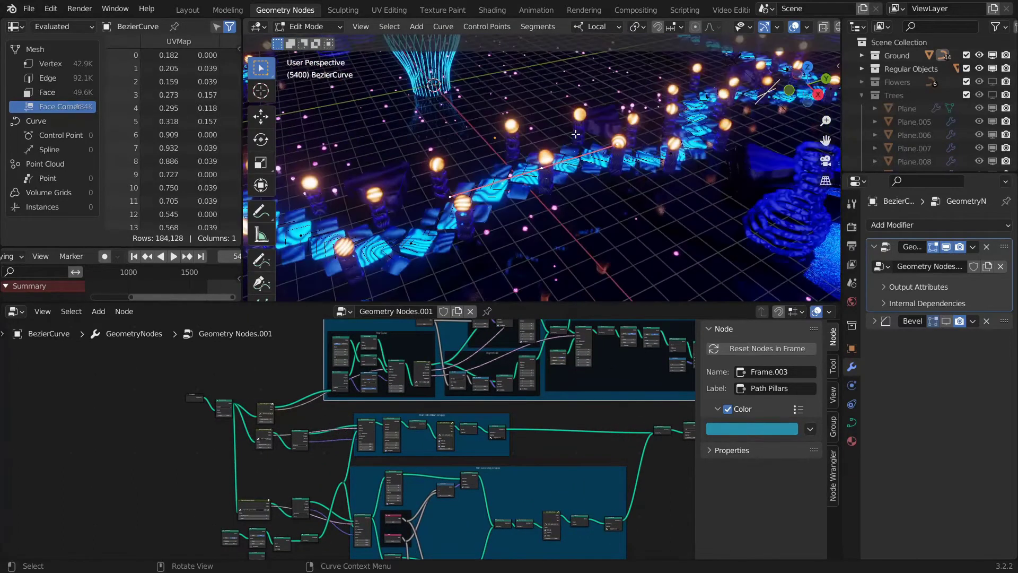
- Rotate the path points twice around Z and rescale them
{"action": "key", "text": "r"}
{"action": "key", "text": "z"}
{"action": "key", "text": "z"}
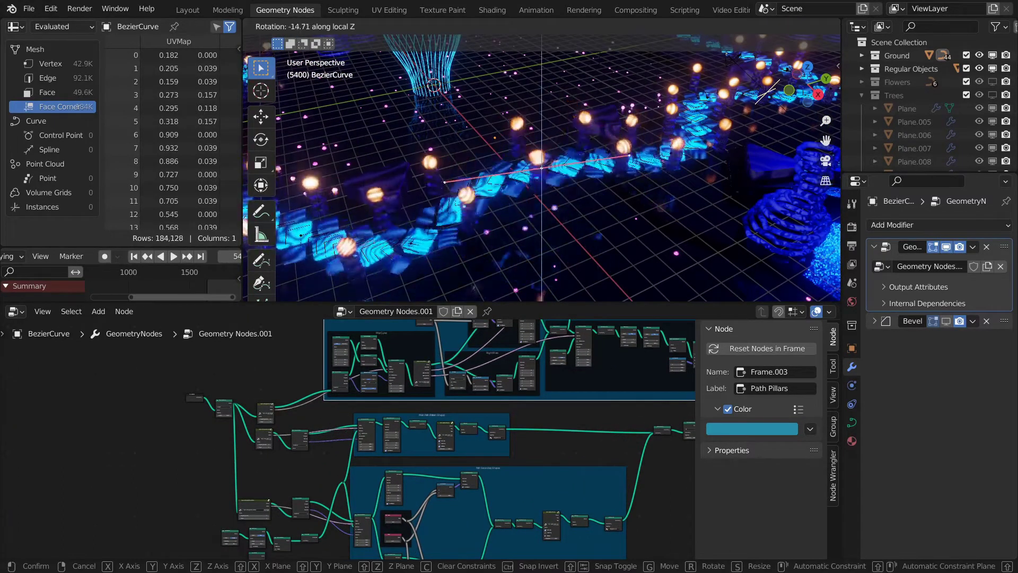
{"action": "left_click", "coordinate": [605, 229]}
{"action": "key", "text": "r"}
{"action": "key", "text": "z"}
{"action": "key", "text": "z"}
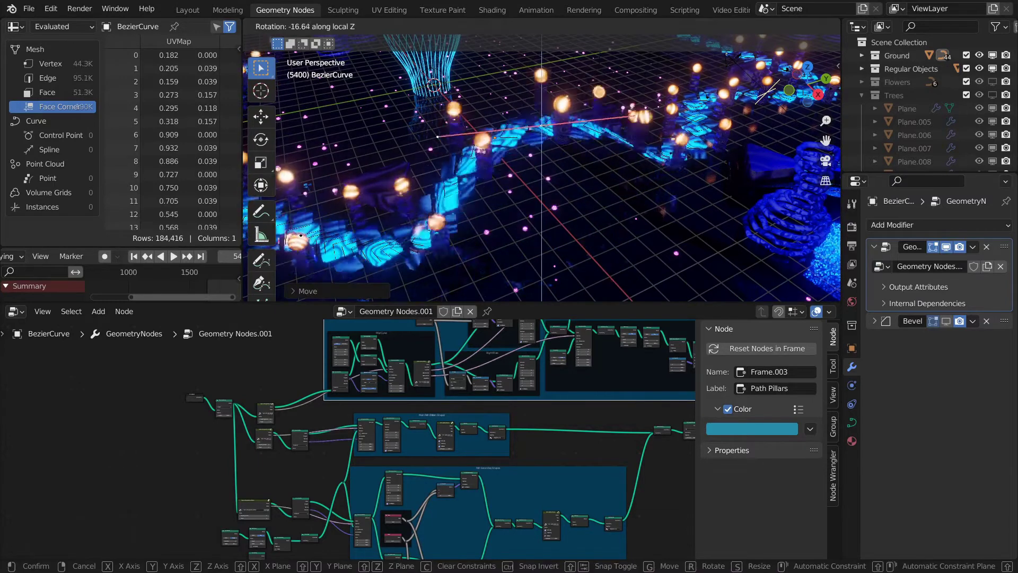
{"action": "left_click", "coordinate": [605, 229]}
{"action": "key", "text": "s"}
{"action": "left_click", "coordinate": [615, 225]}
- Shift the path points to a new position twice and return to Object Mode
{"action": "mouse_move", "coordinate": [615, 226]}
{"action": "middle_mouse_down"}
{"action": "mouse_move", "coordinate": [661, 208]}
{"action": "mouse_move", "coordinate": [546, 203]}
{"action": "middle_mouse_up"}
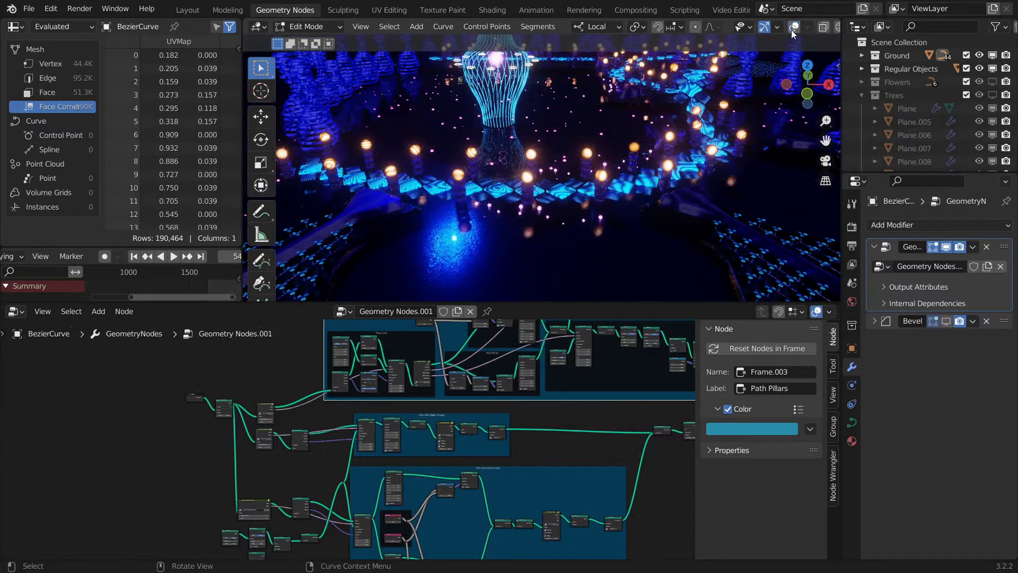
{"action": "key", "text": "g"}
{"action": "left_click", "coordinate": [562, 202]}
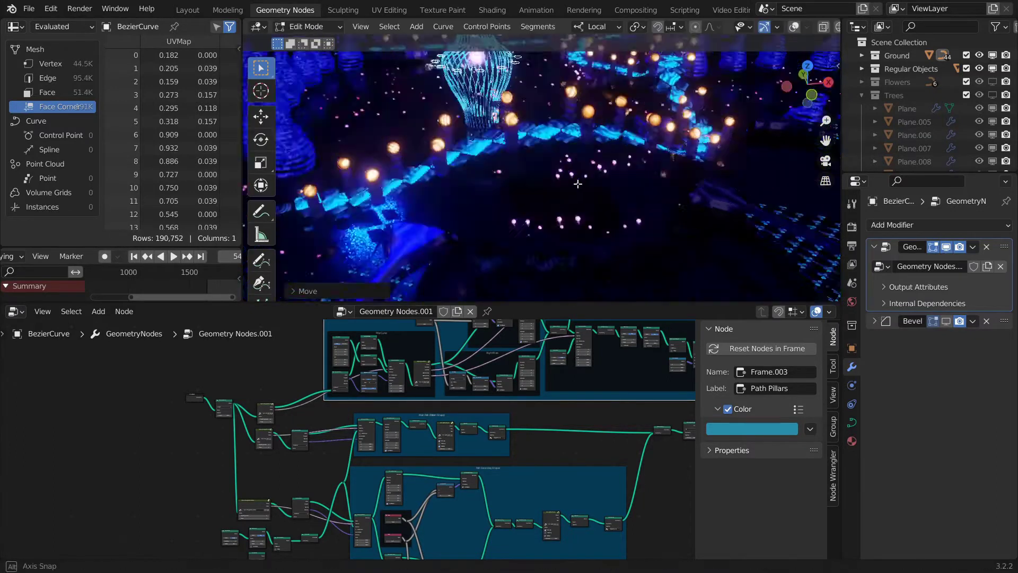
{"action": "mouse_move", "coordinate": [563, 202]}
{"action": "middle_mouse_down"}
{"action": "mouse_move", "coordinate": [590, 196]}
{"action": "mouse_move", "coordinate": [543, 177]}
{"action": "middle_mouse_up"}
{"action": "key", "text": "g"}
{"action": "left_click", "coordinate": [567, 168]}
{"action": "key", "text": "Tab"}
- Lengthen the Resample Curve spacing to 0.71 m so tiles sit farther apart
{"action": "scroll", "coordinate": [384, 438], "scroll_direction": "up", "scroll_amount": 2}
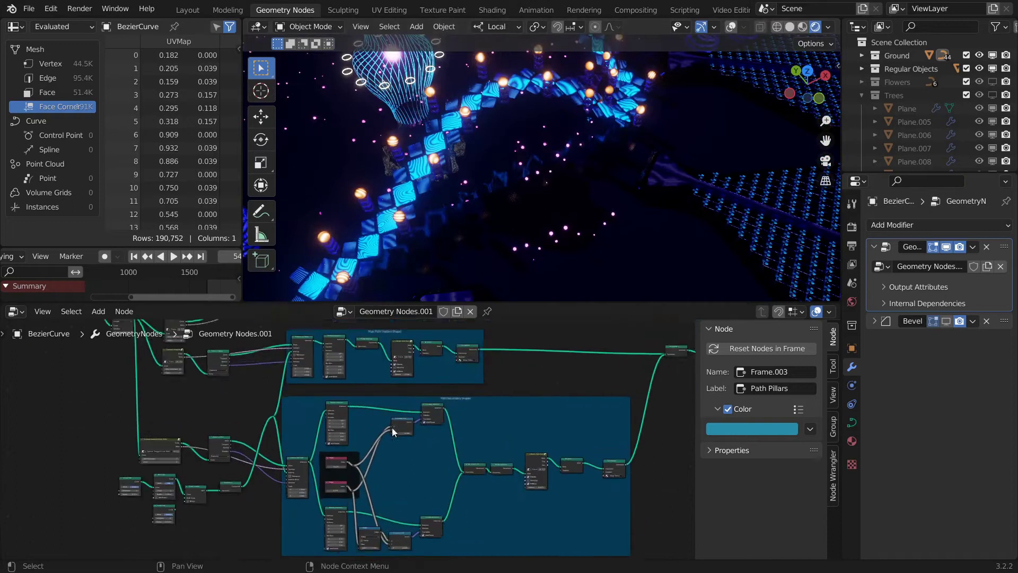
{"action": "scroll", "coordinate": [392, 427], "scroll_direction": "up", "scroll_amount": 2}
{"action": "scroll", "coordinate": [428, 436], "scroll_direction": "up", "scroll_amount": 1}
{"action": "scroll", "coordinate": [395, 387], "scroll_direction": "up", "scroll_amount": 1}
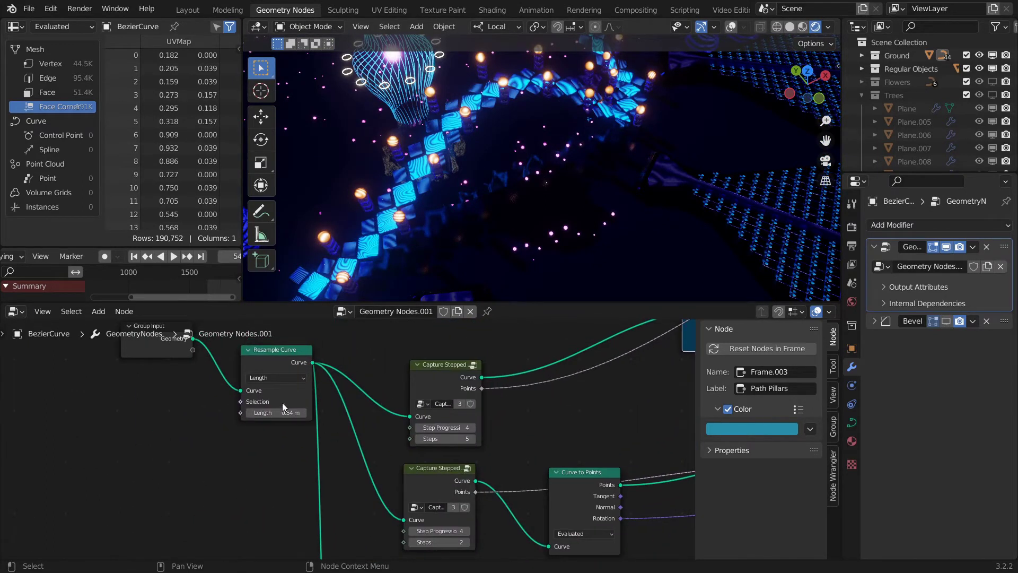
{"action": "mouse_move", "coordinate": [279, 412]}
{"action": "left_mouse_down", "text": "shift"}
{"action": "mouse_move", "coordinate": [297, 413]}
{"action": "mouse_move", "coordinate": [263, 412]}
{"action": "left_mouse_up", "text": "shift"}
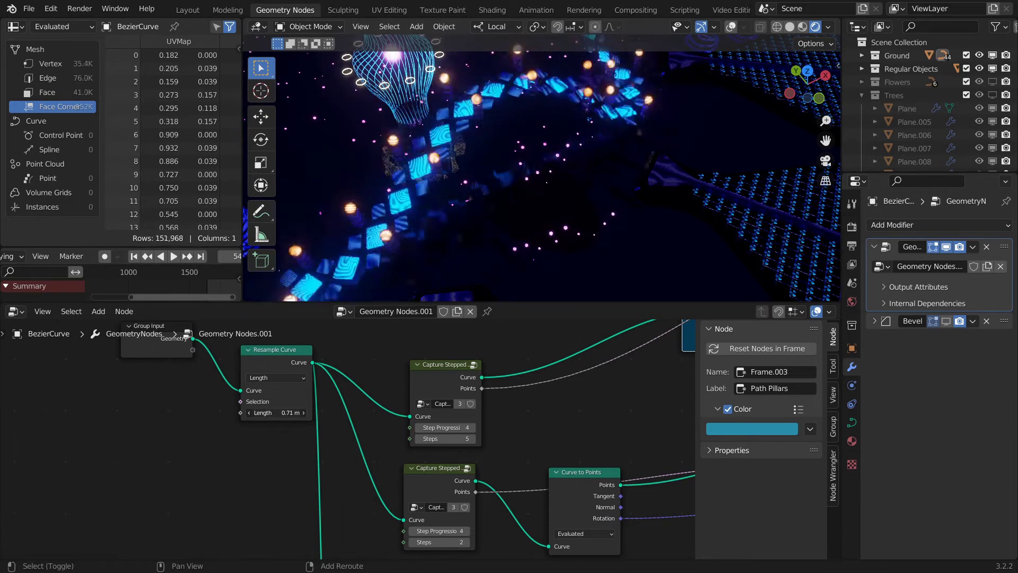
{"action": "mouse_move", "coordinate": [515, 215]}
{"action": "middle_mouse_down"}
{"action": "mouse_move", "coordinate": [544, 231]}
{"action": "mouse_move", "coordinate": [541, 203]}
{"action": "mouse_move", "coordinate": [558, 195]}
{"action": "middle_mouse_up"}
{"action": "scroll", "coordinate": [542, 435], "scroll_direction": "down", "scroll_amount": 3}
{"action": "scroll", "coordinate": [542, 434], "scroll_direction": "down", "scroll_amount": 2}
{"action": "scroll", "coordinate": [403, 414], "scroll_direction": "up", "scroll_amount": 3}
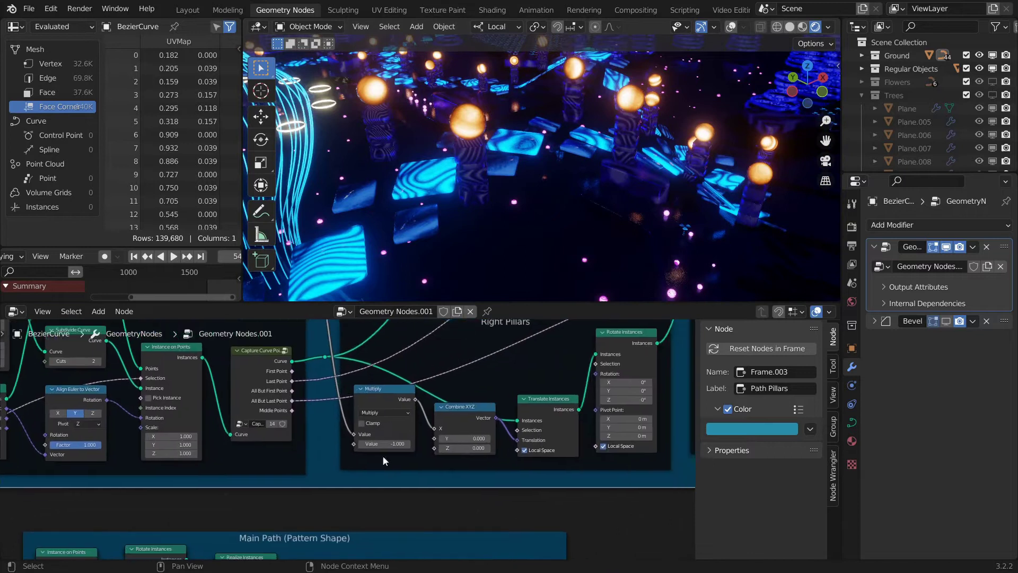
{"action": "scroll", "coordinate": [444, 457], "scroll_direction": "up", "scroll_amount": 2}
- Try a Curve Circle radius of 0.79 m, then restore it to 0.42 m
{"action": "middle_click_drag", "start_coordinate": [445, 458], "coordinate": [204, 477]}
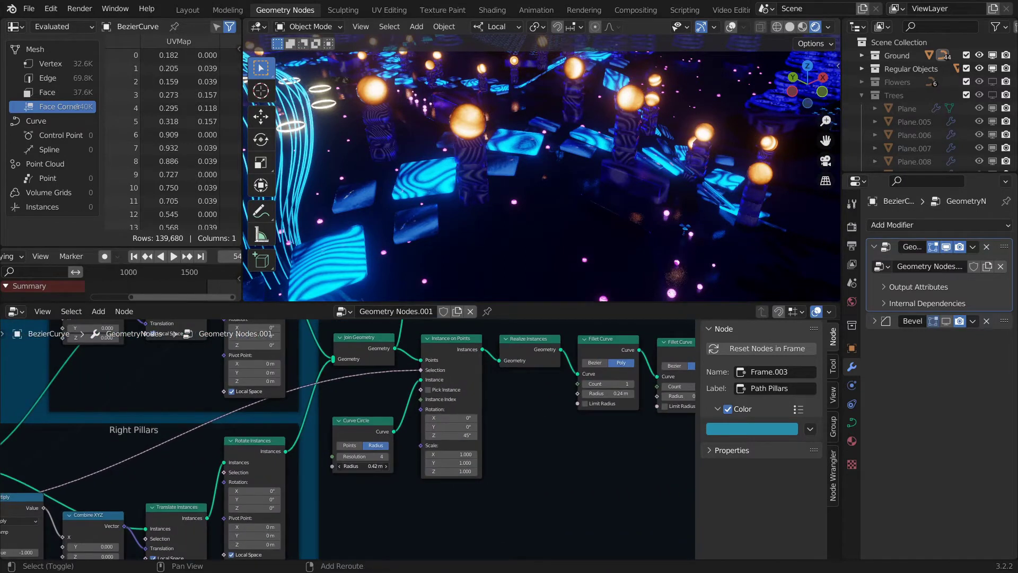
{"action": "mouse_move", "coordinate": [361, 466]}
{"action": "left_mouse_down"}
{"action": "mouse_move", "coordinate": [388, 466]}
{"action": "mouse_move", "coordinate": [366, 466]}
{"action": "left_mouse_up"}
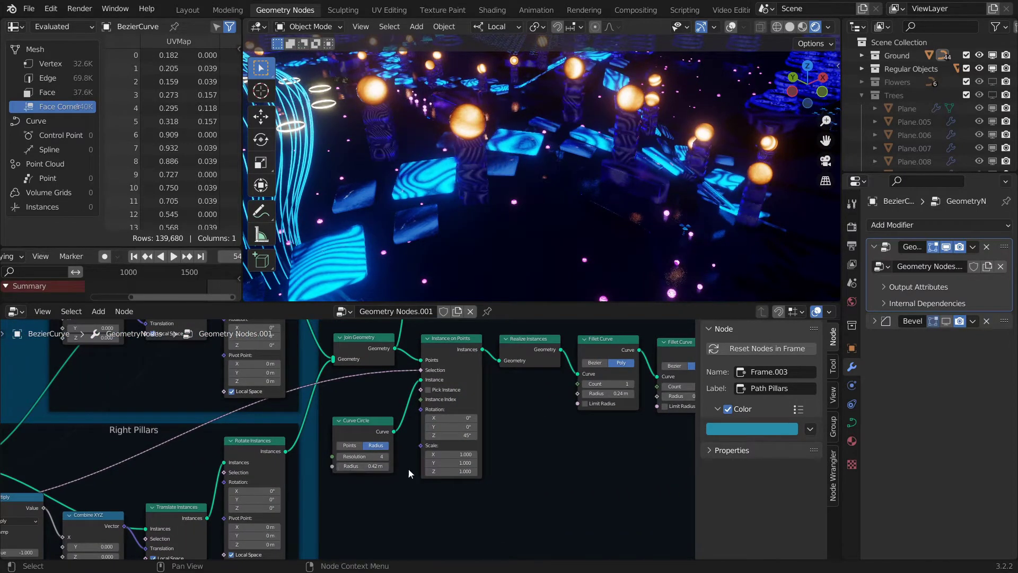
{"action": "scroll", "coordinate": [486, 443], "scroll_direction": "down", "scroll_amount": 2}
{"action": "mouse_move", "coordinate": [486, 444]}
{"action": "middle_mouse_down"}
{"action": "mouse_move", "coordinate": [448, 441]}
{"action": "mouse_move", "coordinate": [523, 383]}
{"action": "middle_mouse_up"}
{"action": "scroll", "coordinate": [405, 399], "scroll_direction": "up", "scroll_amount": 2}
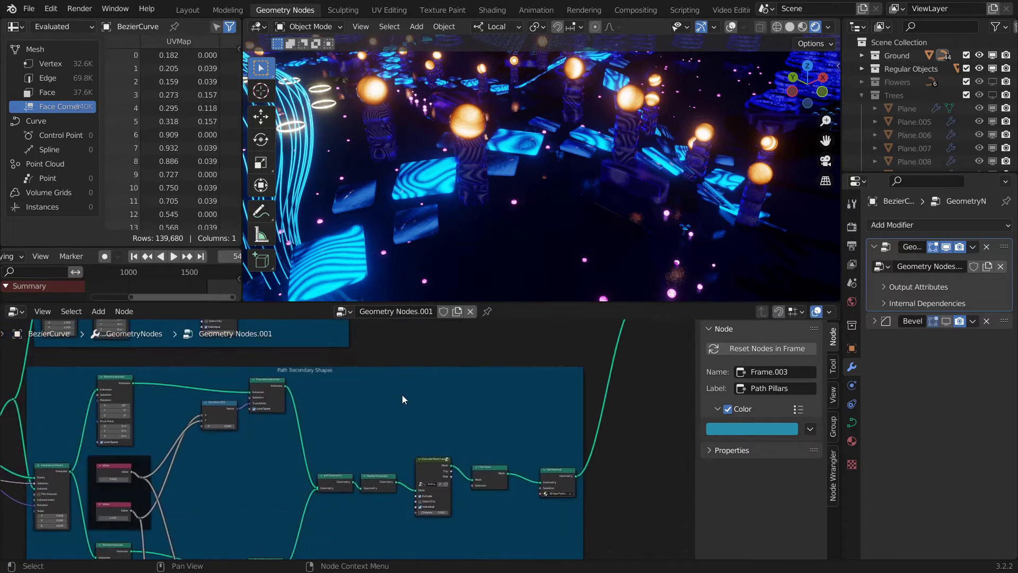
{"action": "scroll", "coordinate": [405, 419], "scroll_direction": "up", "scroll_amount": 1}
{"action": "scroll", "coordinate": [393, 468], "scroll_direction": "up", "scroll_amount": 2}
- Raise the Extrude Mesh distance, then return it to 0.001
{"action": "left_click_drag", "start_coordinate": [415, 491], "coordinate": [415, 491]}
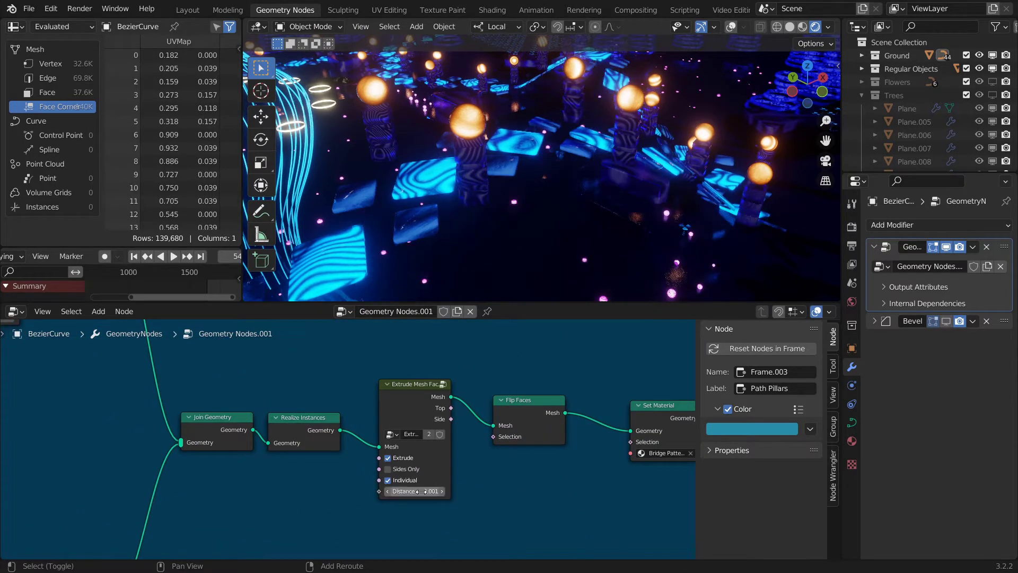
{"action": "scroll", "coordinate": [402, 419], "scroll_direction": "down", "scroll_amount": 1}
{"action": "scroll", "coordinate": [518, 205], "scroll_direction": "down", "scroll_amount": 5}
{"action": "mouse_move", "coordinate": [518, 206]}
{"action": "middle_mouse_down"}
{"action": "mouse_move", "coordinate": [422, 207]}
{"action": "mouse_move", "coordinate": [392, 266]}
{"action": "middle_mouse_up"}
{"action": "scroll", "coordinate": [347, 412], "scroll_direction": "down", "scroll_amount": 2}
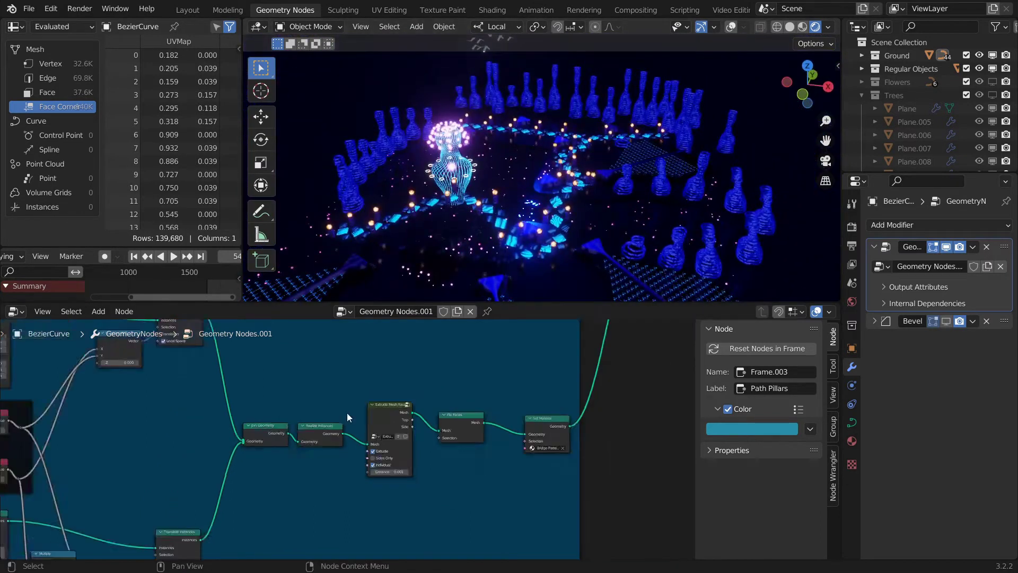
{"action": "scroll", "coordinate": [327, 412], "scroll_direction": "down", "scroll_amount": 2}
{"action": "scroll", "coordinate": [412, 437], "scroll_direction": "down", "scroll_amount": 2}
{"action": "scroll", "coordinate": [374, 483], "scroll_direction": "down", "scroll_amount": 1}
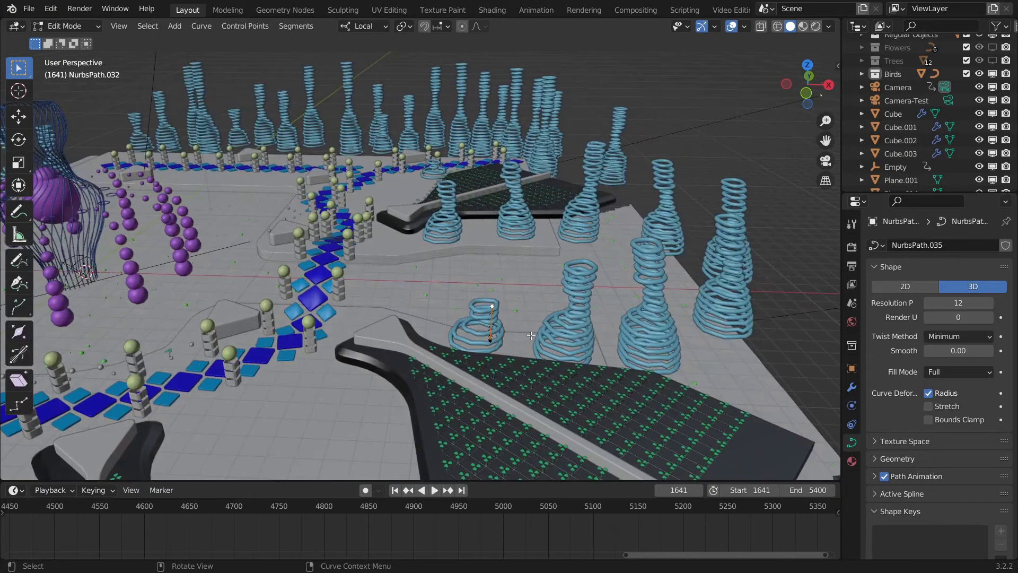
- Move the first spring tree's curve point along its local X axis
{"action": "key", "text": "g"}
{"action": "key", "text": "x"}
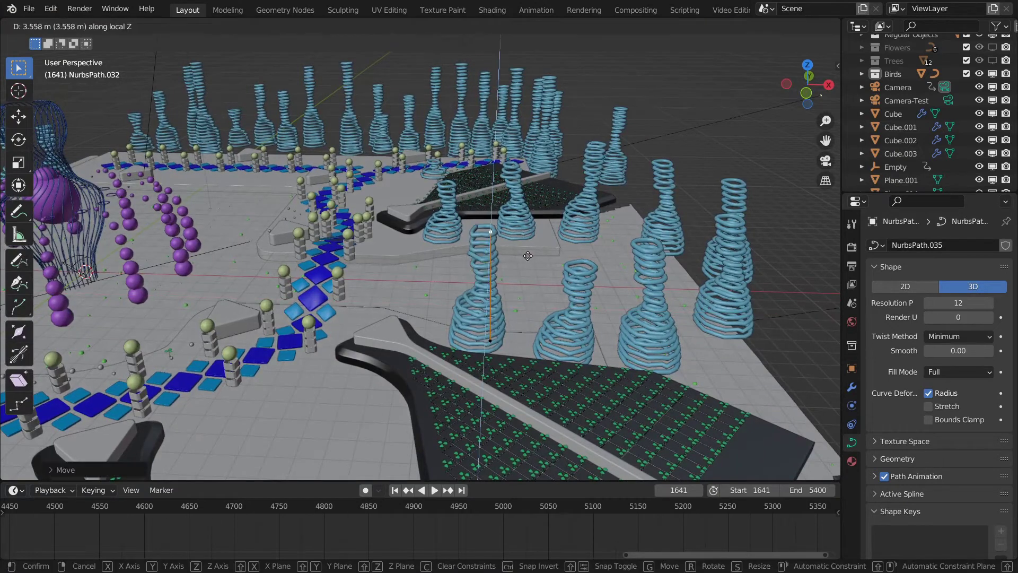
{"action": "left_click", "coordinate": [504, 273]}
{"action": "key", "text": "Tab"}
{"action": "middle_click_drag", "start_coordinate": [507, 273], "coordinate": [503, 285]}
- Extend a second spring tree's curve by two points and show its Geometry Nodes.003 tree
{"action": "left_click", "coordinate": [505, 277]}
{"action": "key", "text": "Tab"}
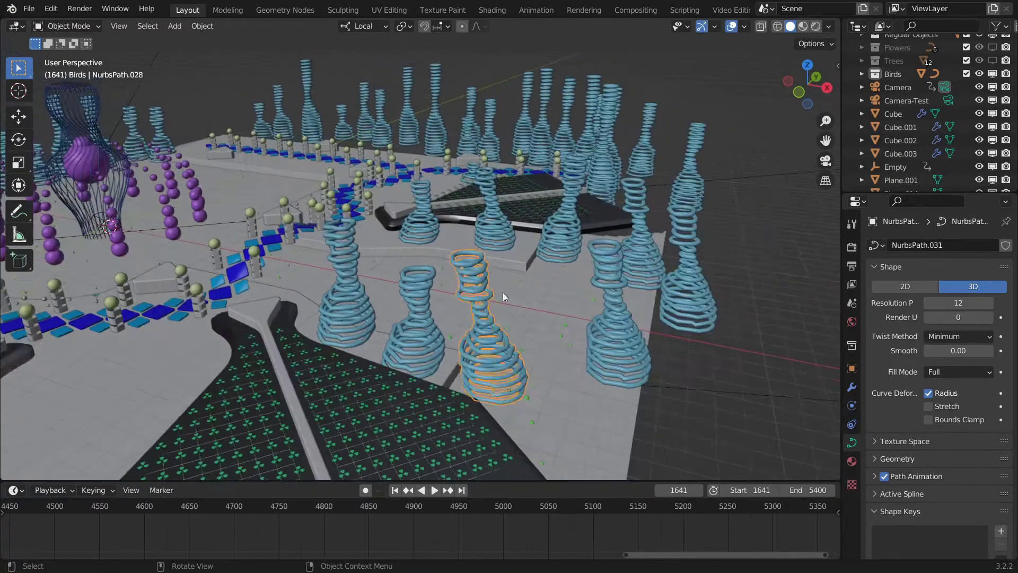
{"action": "key", "text": "g"}
{"action": "left_click", "coordinate": [524, 280]}
{"action": "key", "text": "g"}
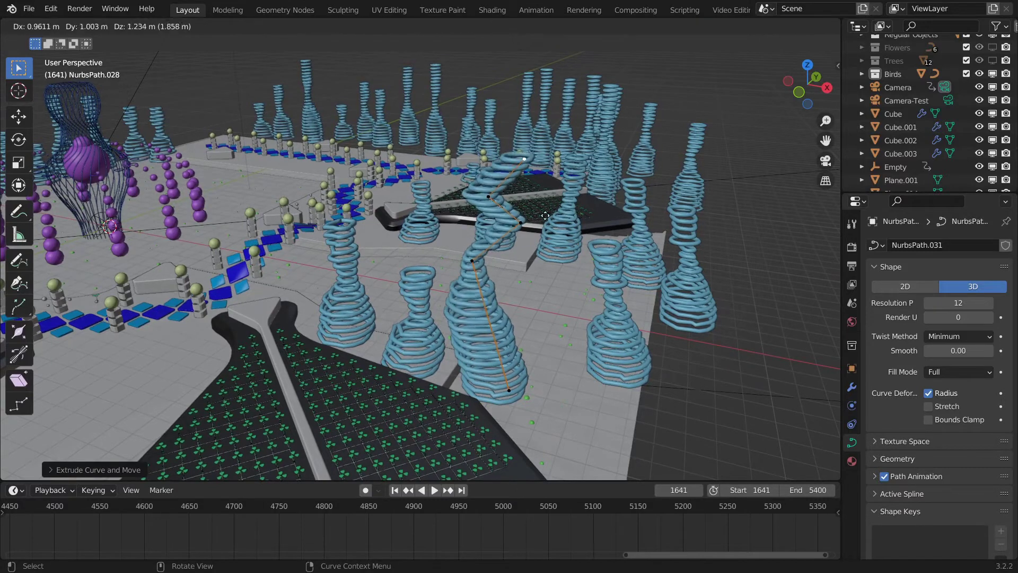
{"action": "left_click", "coordinate": [529, 270]}
{"action": "key", "text": "Tab"}
{"action": "middle_click_drag", "start_coordinate": [529, 270], "coordinate": [525, 273]}
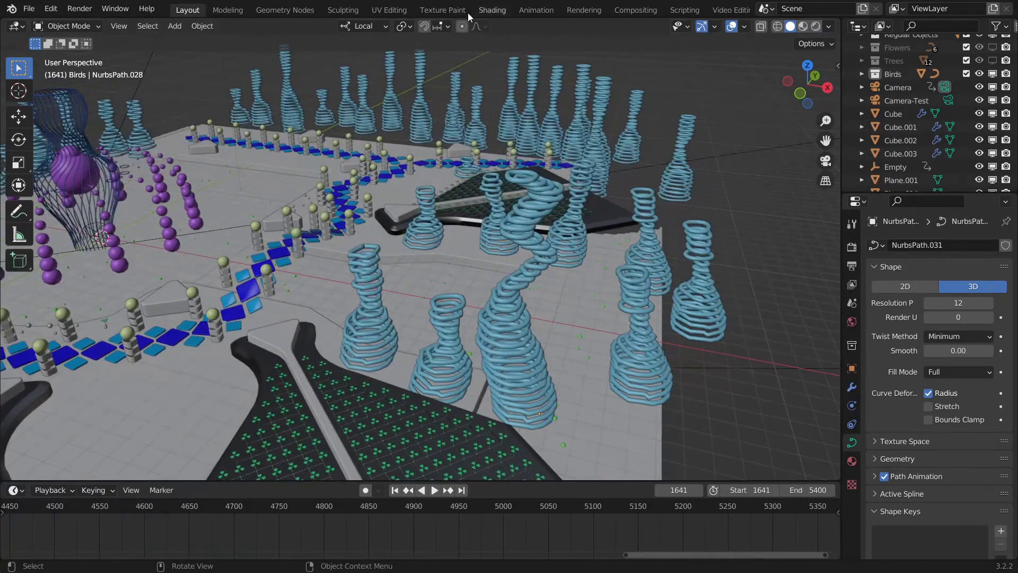
{"action": "left_click", "coordinate": [276, 11]}
{"action": "middle_click_drag", "start_coordinate": [689, 170], "coordinate": [562, 266]}
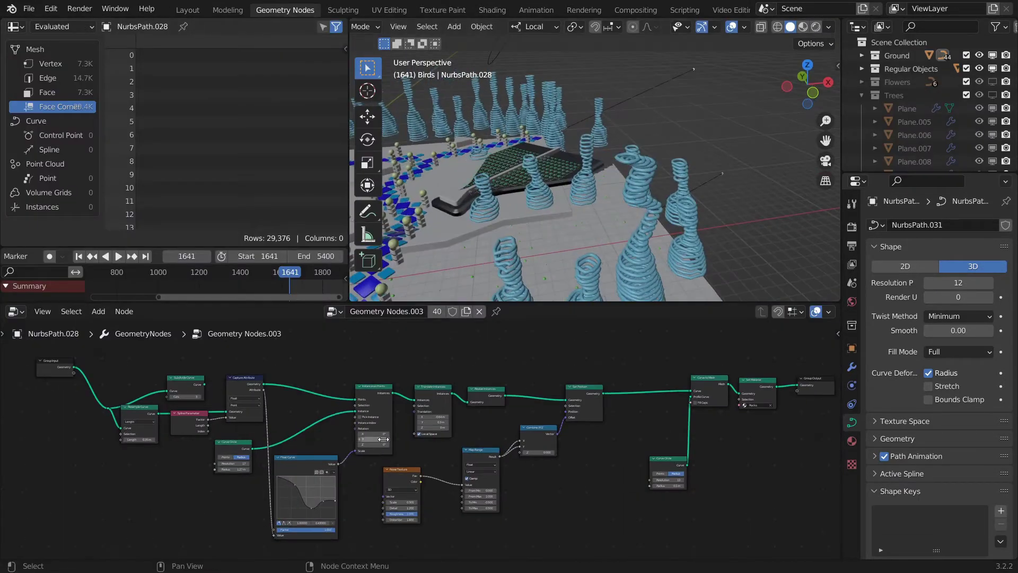
- Set Noise Texture Distortion to 5.8 and shape the Float Curve into a double-peak wave
{"action": "scroll", "coordinate": [381, 439], "scroll_direction": "up", "scroll_amount": 2}
{"action": "scroll", "coordinate": [549, 236], "scroll_direction": "up", "scroll_amount": 3}
{"action": "scroll", "coordinate": [342, 465], "scroll_direction": "up", "scroll_amount": 2}
{"action": "scroll", "coordinate": [382, 451], "scroll_direction": "up", "scroll_amount": 2}
{"action": "scroll", "coordinate": [382, 451], "scroll_direction": "up", "scroll_amount": 2}
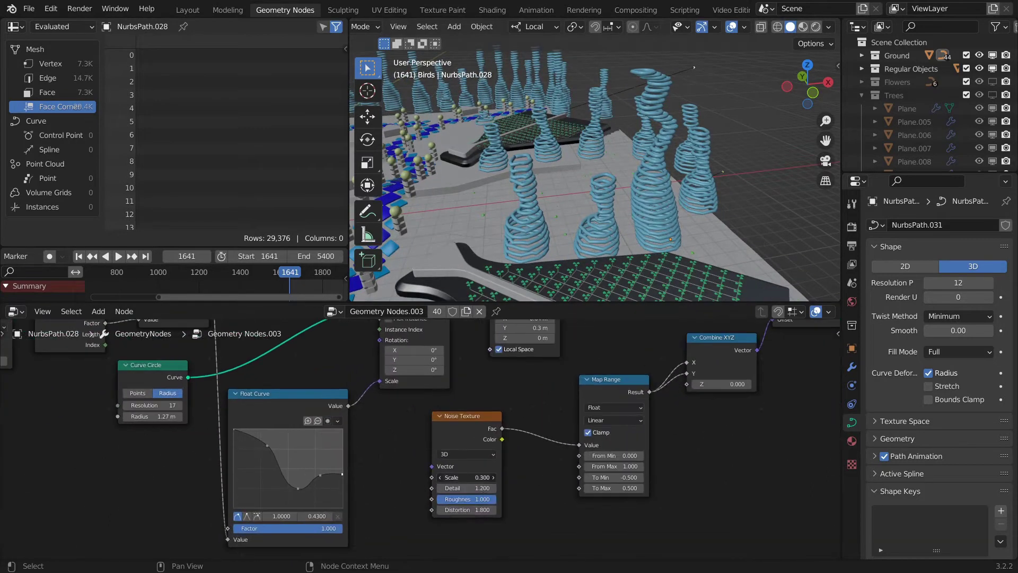
{"action": "left_click_drag", "start_coordinate": [466, 477], "coordinate": [531, 508]}
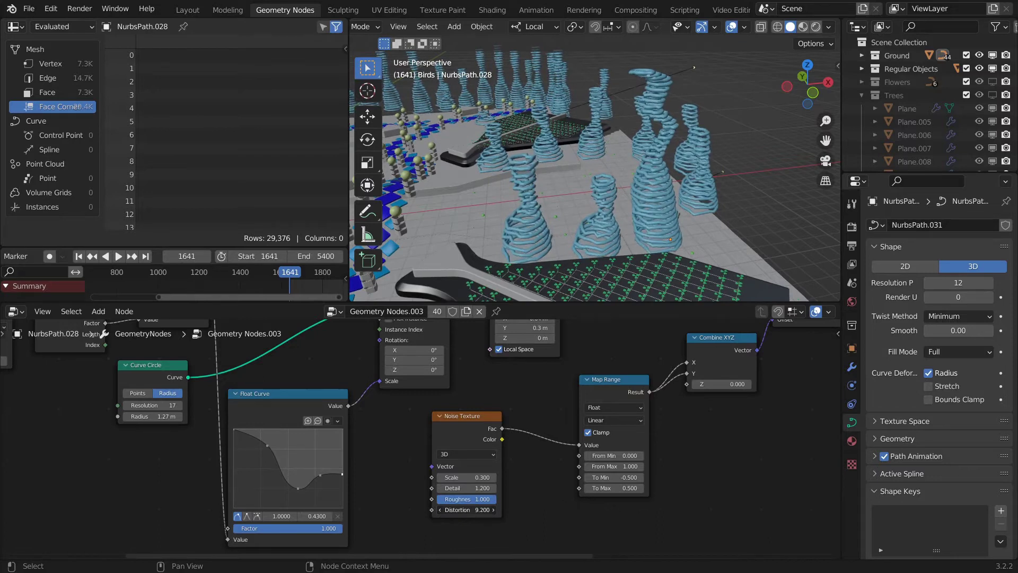
{"action": "left_click_drag", "start_coordinate": [320, 474], "coordinate": [331, 453]}
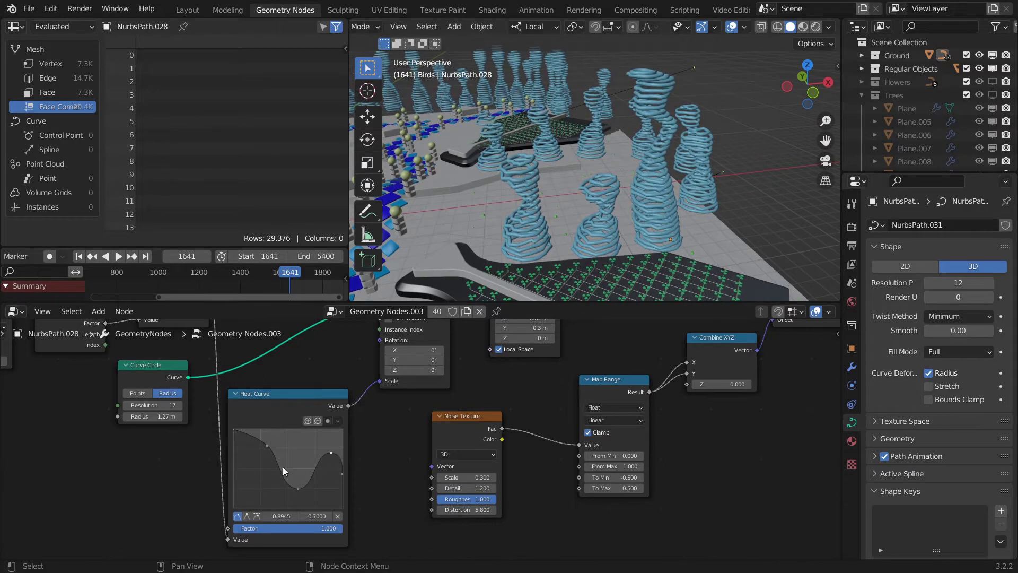
{"action": "left_click_drag", "start_coordinate": [249, 434], "coordinate": [251, 483]}
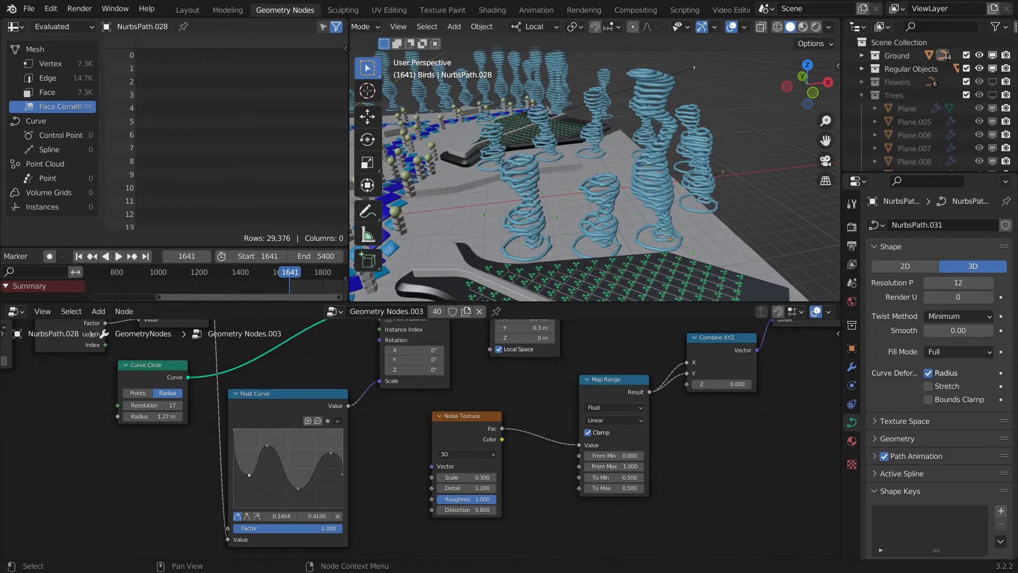
{"action": "left_click_drag", "start_coordinate": [278, 440], "coordinate": [280, 442]}
- Move a point of the NurbsPath.025 tree's curve along Z
{"action": "mouse_move", "coordinate": [602, 167]}
{"action": "middle_mouse_down"}
{"action": "mouse_move", "coordinate": [644, 171]}
{"action": "mouse_move", "coordinate": [603, 189]}
{"action": "mouse_move", "coordinate": [612, 196]}
{"action": "mouse_move", "coordinate": [584, 154]}
{"action": "middle_mouse_up"}
{"action": "left_click", "coordinate": [584, 154]}
{"action": "scroll", "coordinate": [584, 154], "scroll_direction": "up", "scroll_amount": 3}
{"action": "key", "text": "Tab"}
{"action": "key", "text": "g"}
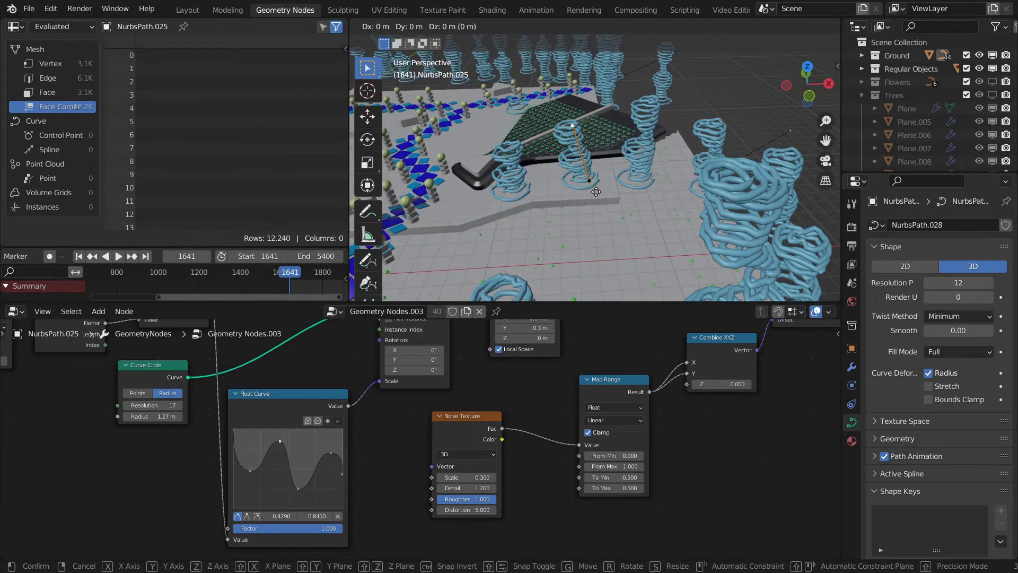
{"action": "key", "text": "z"}
{"action": "left_click", "coordinate": [606, 184]}
{"action": "key", "text": "Tab"}
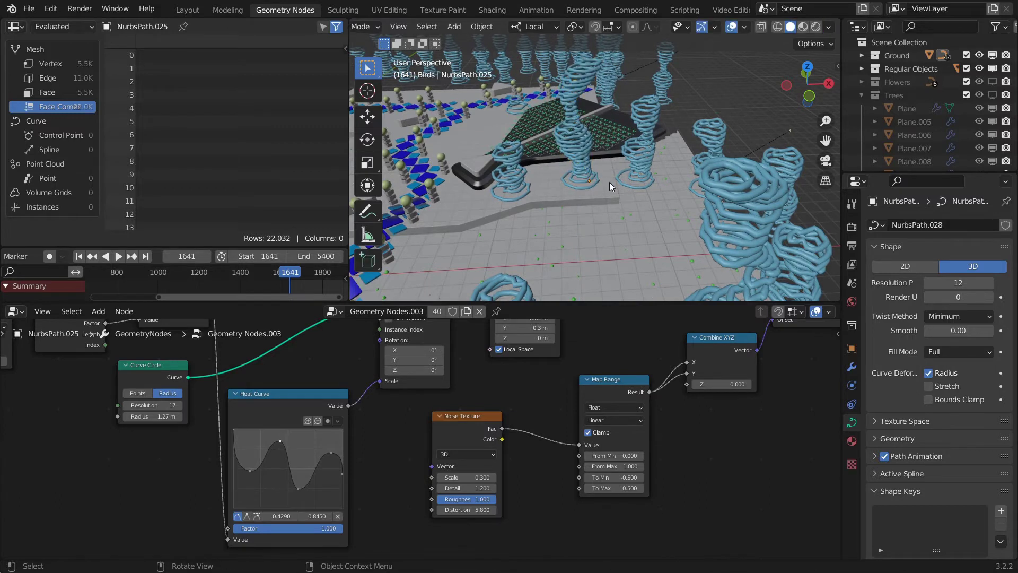
{"action": "scroll", "coordinate": [610, 183], "scroll_direction": "down", "scroll_amount": 2}
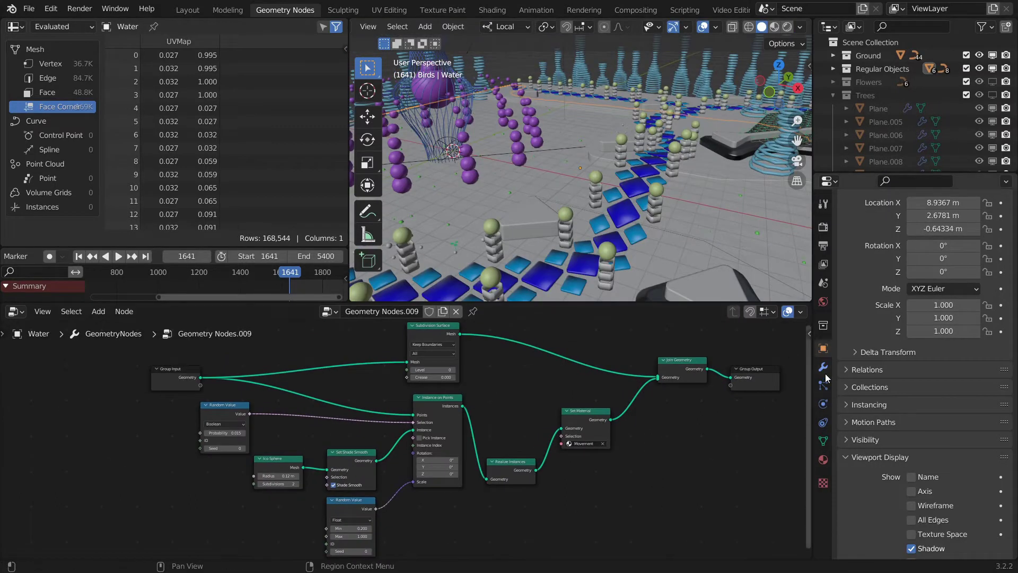
- Raise the water's Displace modifier strength to 1.410, checking it in wireframe display
{"action": "scroll", "coordinate": [882, 448], "scroll_direction": "down", "scroll_amount": 1}
{"action": "left_click", "coordinate": [912, 484]}
{"action": "middle_click_drag", "start_coordinate": [694, 229], "coordinate": [588, 230]}
{"action": "scroll", "coordinate": [591, 231], "scroll_direction": "up", "scroll_amount": 2}
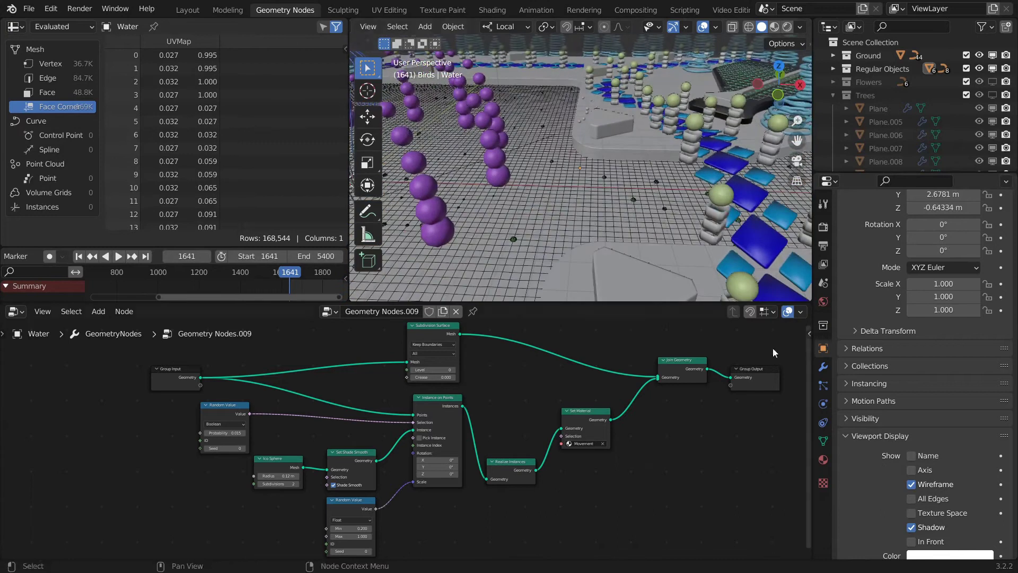
{"action": "left_click", "coordinate": [823, 366]}
{"action": "left_click", "coordinate": [846, 246]}
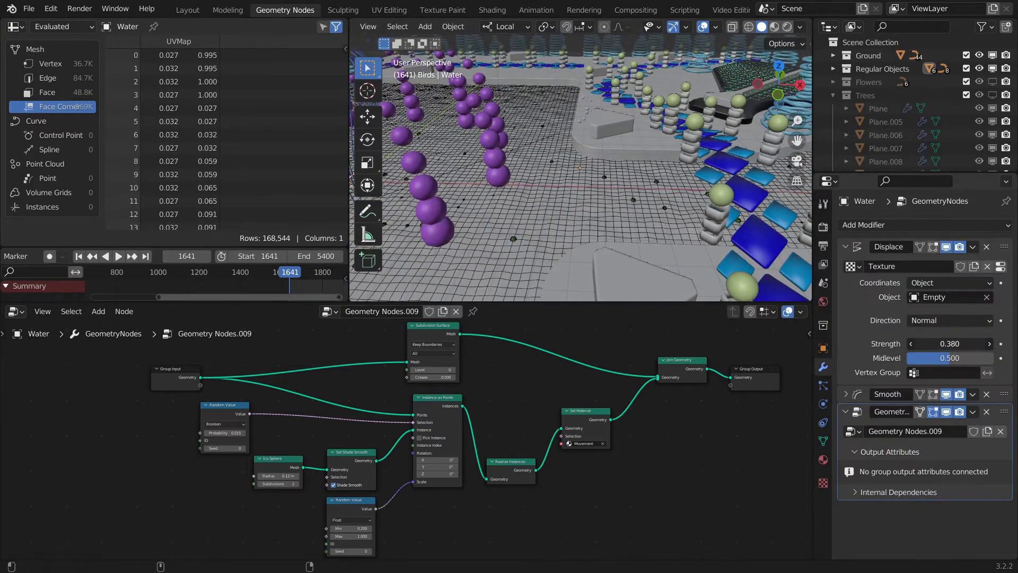
{"action": "left_click_drag", "start_coordinate": [950, 344], "coordinate": [981, 343]}
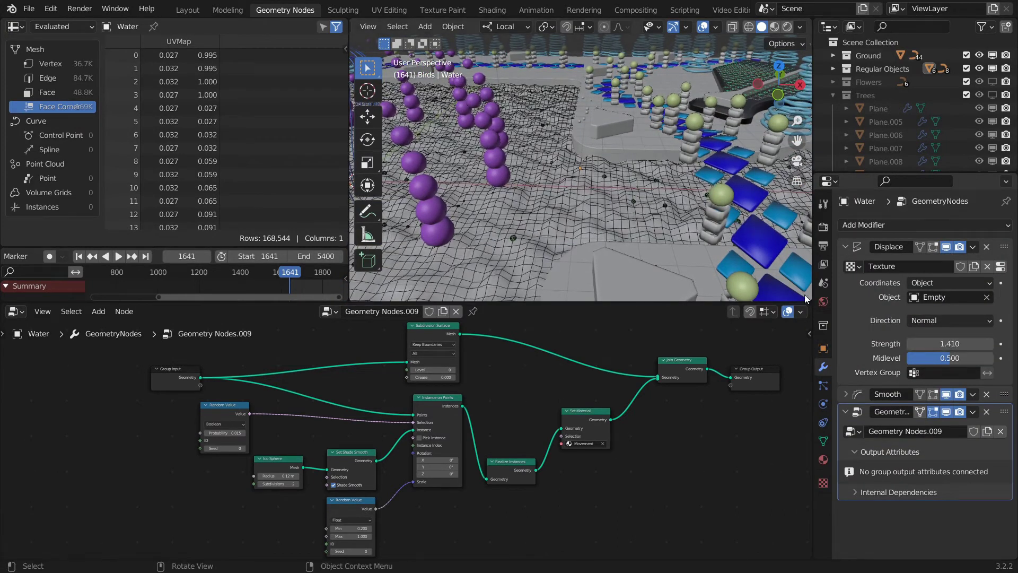
{"action": "left_click", "coordinate": [823, 348]}
{"action": "scroll", "coordinate": [928, 372], "scroll_direction": "down", "scroll_amount": 8}
{"action": "left_click", "coordinate": [911, 484]}
- Set the glowing orb scatter Probability to 0.256 in Rendered shading and hide all collections except Birds
{"action": "middle_click_drag", "start_coordinate": [627, 209], "coordinate": [557, 255]}
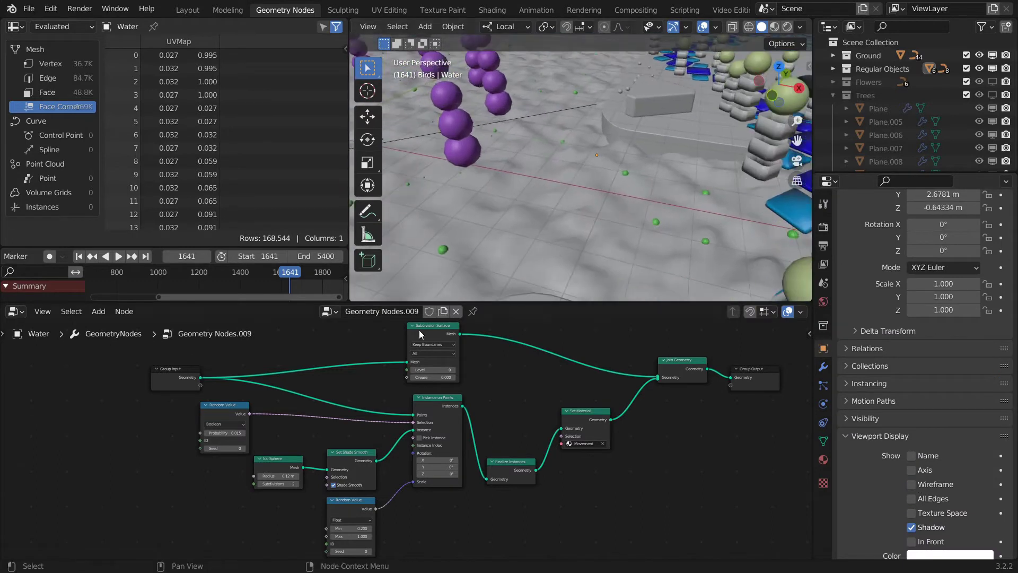
{"action": "scroll", "coordinate": [358, 402], "scroll_direction": "up", "scroll_amount": 3}
{"action": "left_click_drag", "start_coordinate": [313, 385], "coordinate": [361, 384]}
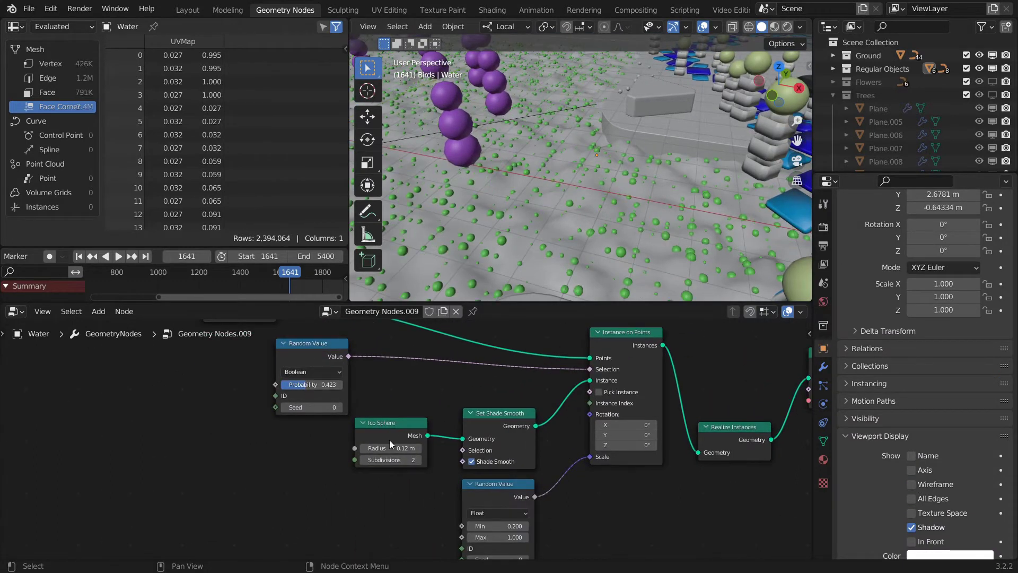
{"action": "left_click_drag", "start_coordinate": [391, 445], "coordinate": [392, 447]}
{"action": "left_click", "coordinate": [788, 27]}
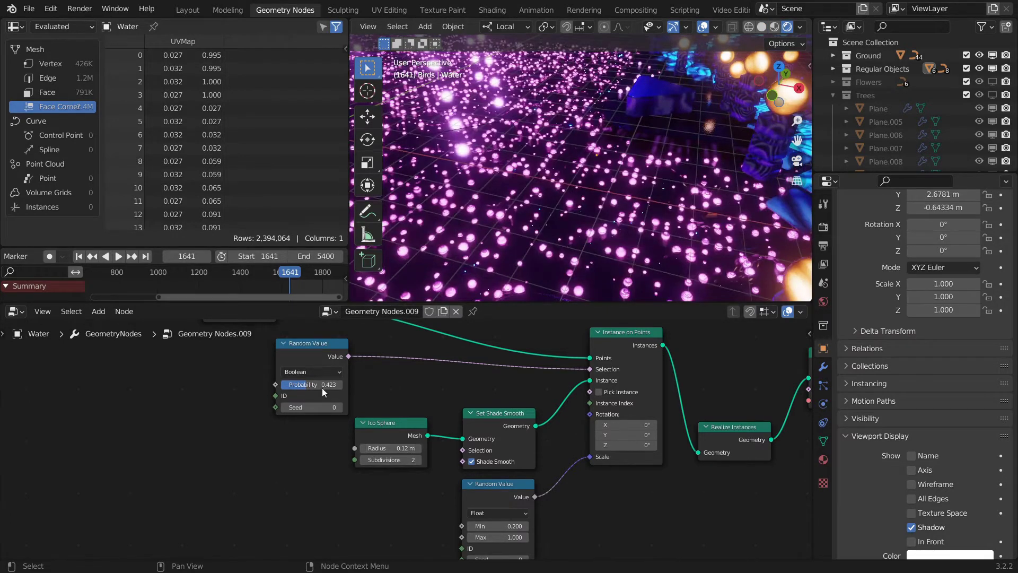
{"action": "left_click_drag", "start_coordinate": [313, 385], "coordinate": [297, 384]}
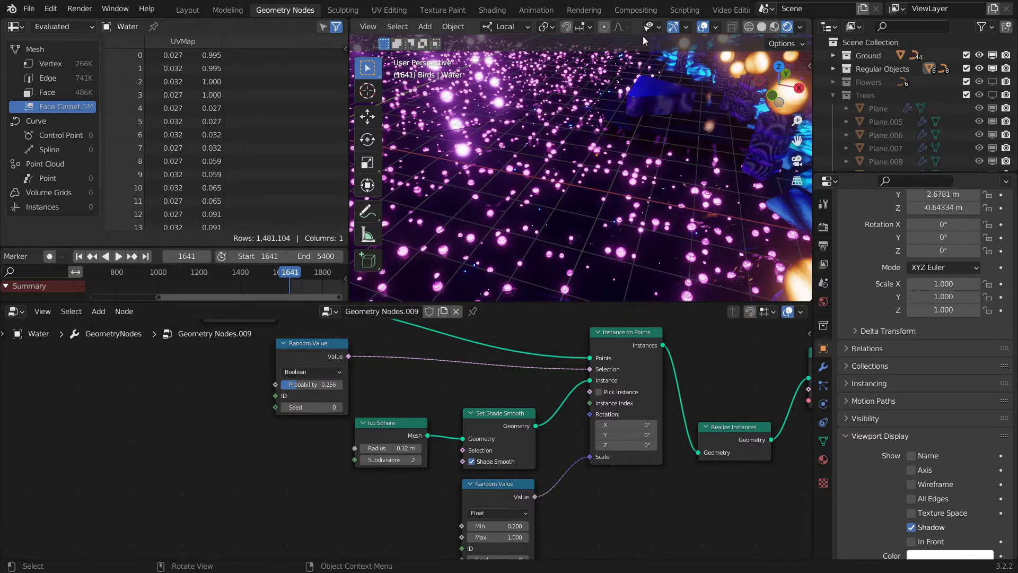
{"action": "left_click_drag", "start_coordinate": [297, 385], "coordinate": [297, 384]}
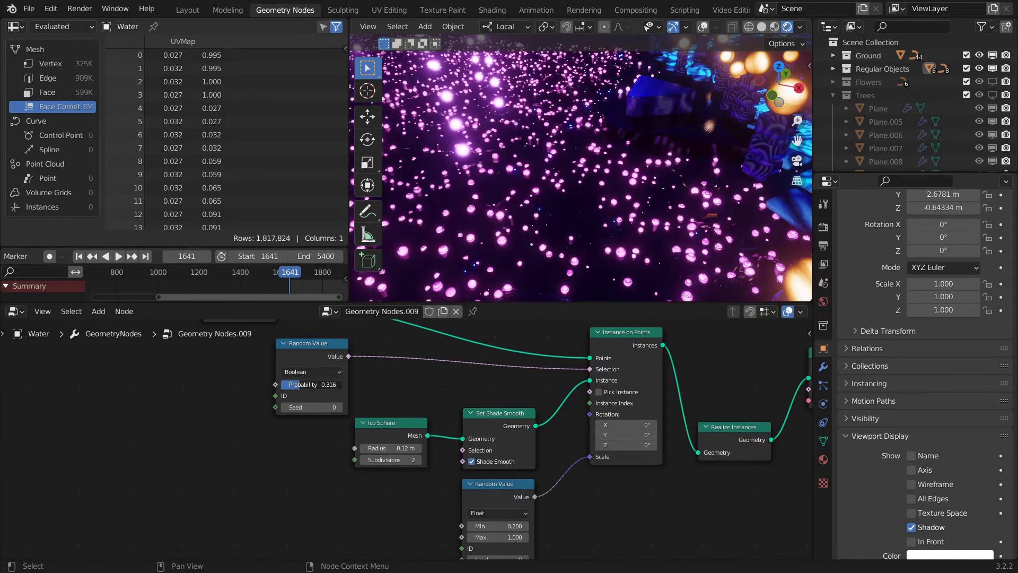
{"action": "mouse_move", "coordinate": [499, 266]}
{"action": "middle_mouse_down"}
{"action": "mouse_move", "coordinate": [505, 219]}
{"action": "mouse_move", "coordinate": [524, 241]}
{"action": "mouse_move", "coordinate": [561, 252]}
{"action": "middle_mouse_up"}
{"action": "scroll", "coordinate": [489, 420], "scroll_direction": "down", "scroll_amount": 2}
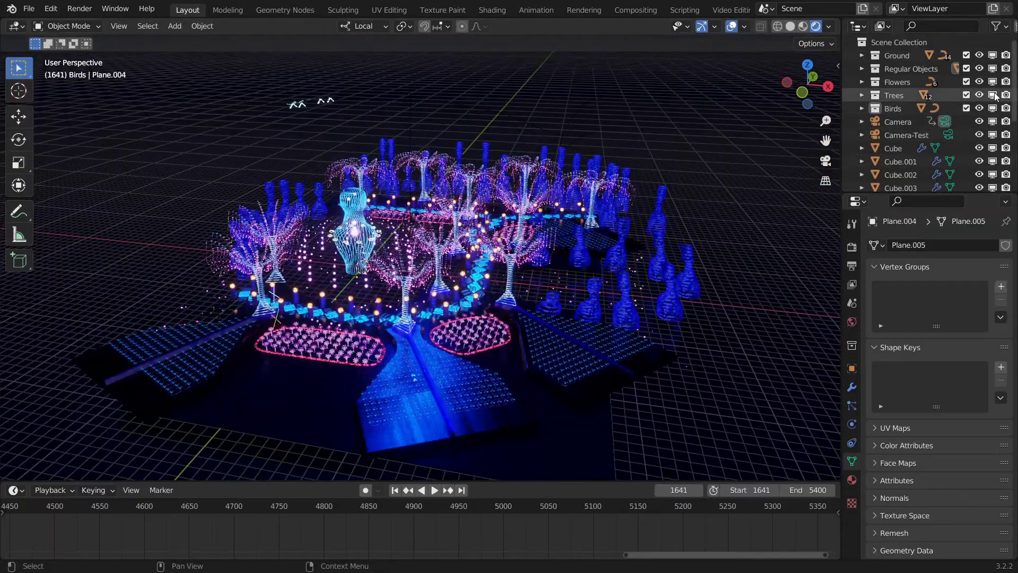
{"action": "left_click", "coordinate": [992, 108], "text": "ctrl"}
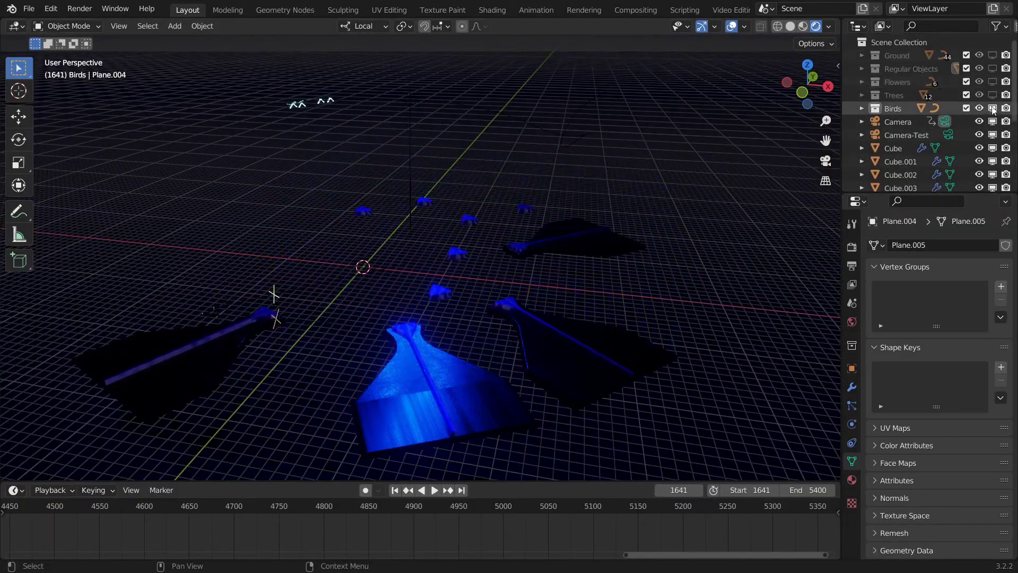
- Hide the Birds collection, preview the flock's flight, then show BezierCurve.001's Geometry Nodes.011 tree
{"action": "left_click", "coordinate": [992, 108]}
{"action": "scroll", "coordinate": [997, 106], "scroll_direction": "down", "scroll_amount": 2}
{"action": "scroll", "coordinate": [1001, 98], "scroll_direction": "down", "scroll_amount": 3}
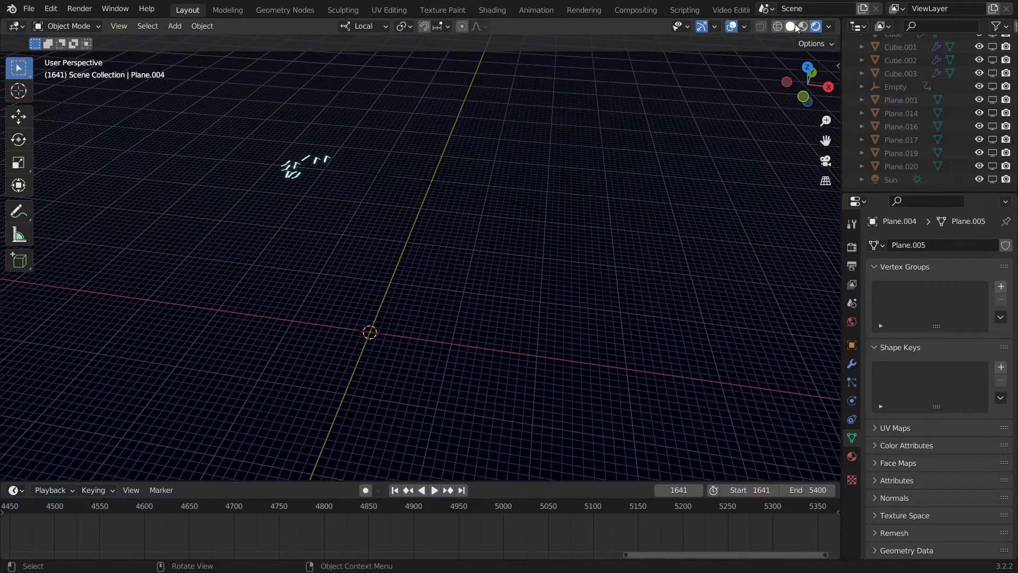
{"action": "key", "text": "space"}
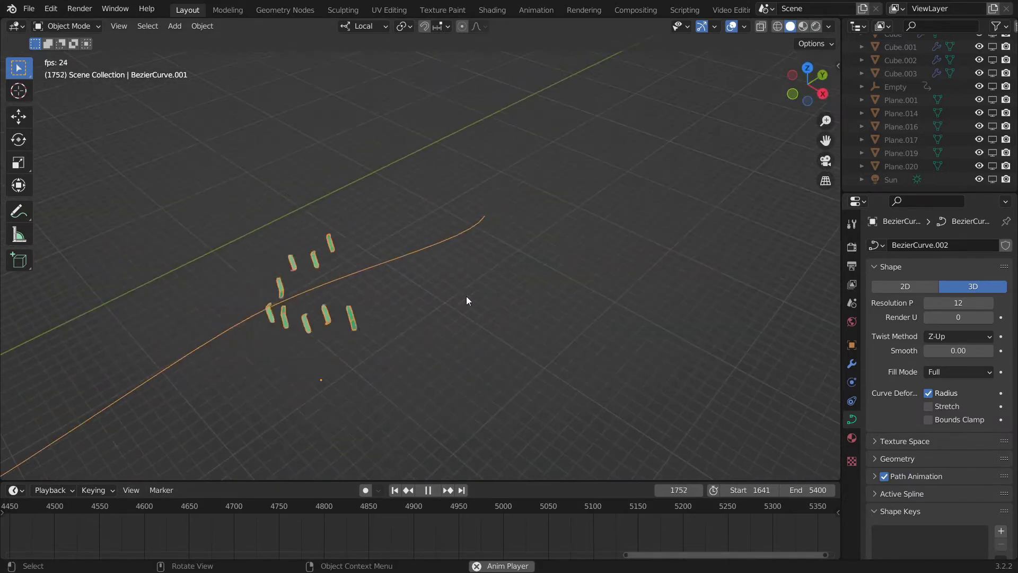
{"action": "key", "text": "Escape"}
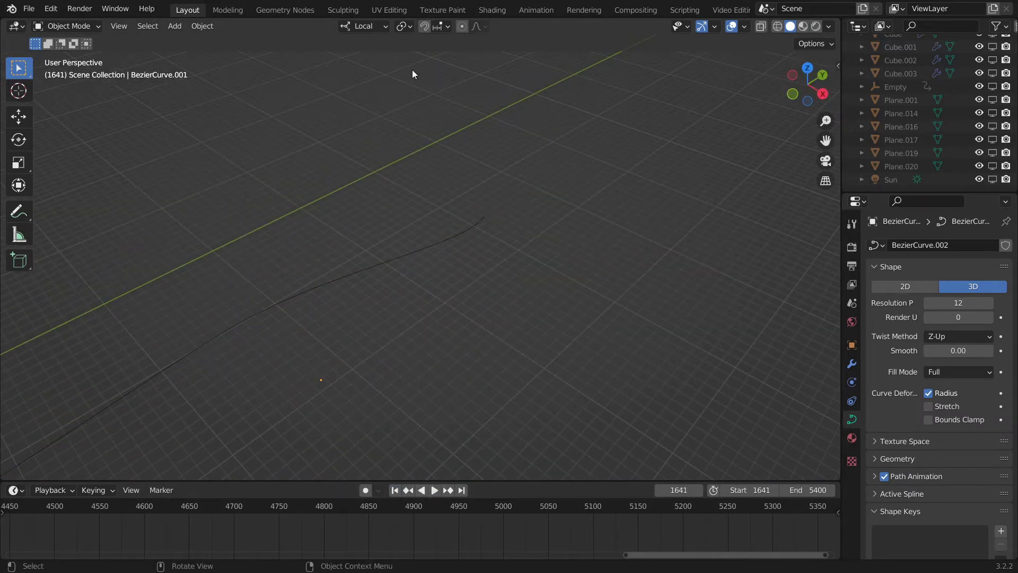
{"action": "left_click", "coordinate": [285, 10]}
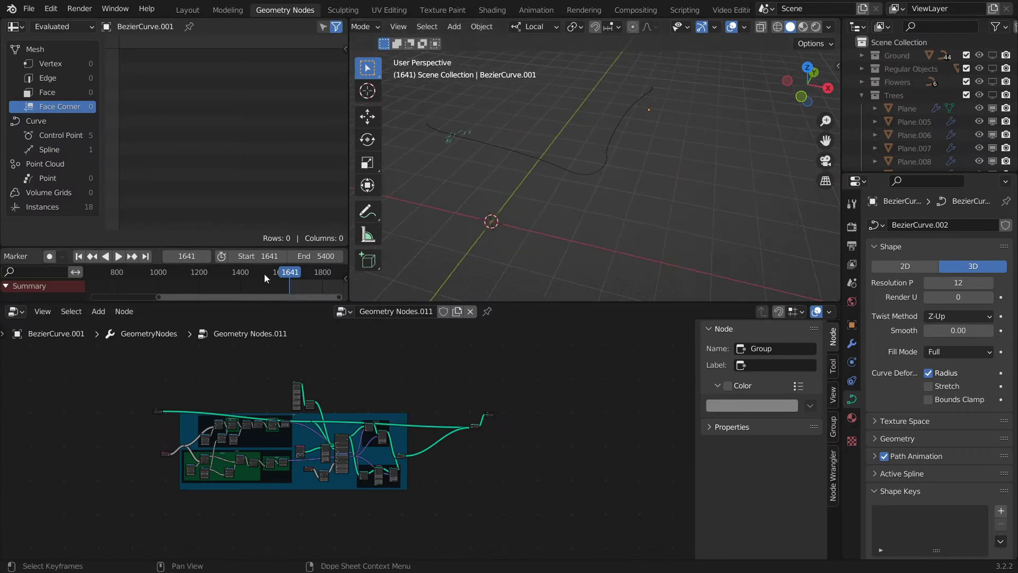
- Play the flock animation, orbit around the birds, and pan the node editor to the Wing Flaps and Flap Angle frames
{"action": "left_click", "coordinate": [118, 256]}
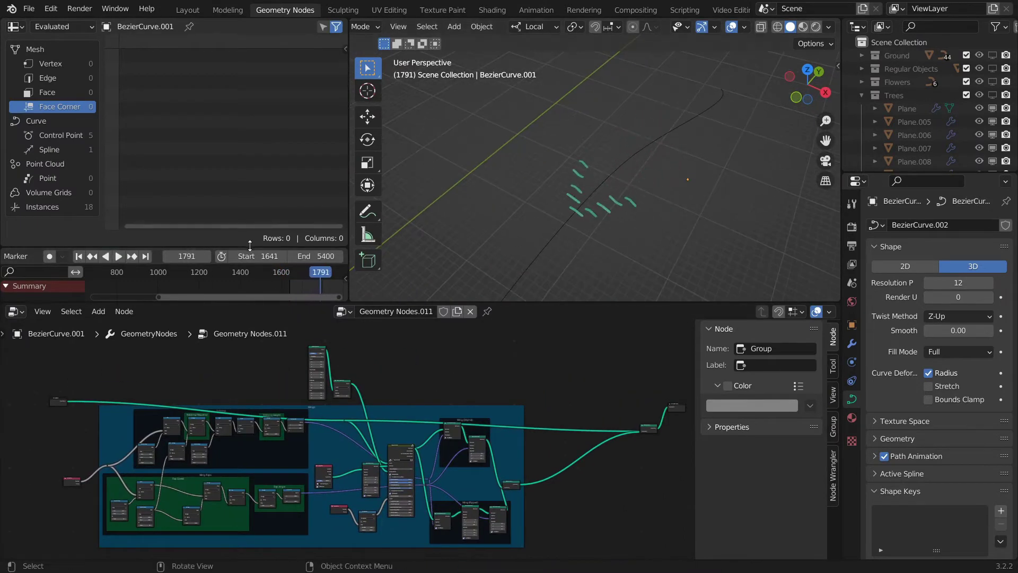
{"action": "mouse_move", "coordinate": [610, 189]}
{"action": "middle_mouse_down"}
{"action": "mouse_move", "coordinate": [635, 228]}
{"action": "mouse_move", "coordinate": [567, 239]}
{"action": "mouse_move", "coordinate": [664, 212]}
{"action": "middle_mouse_up"}
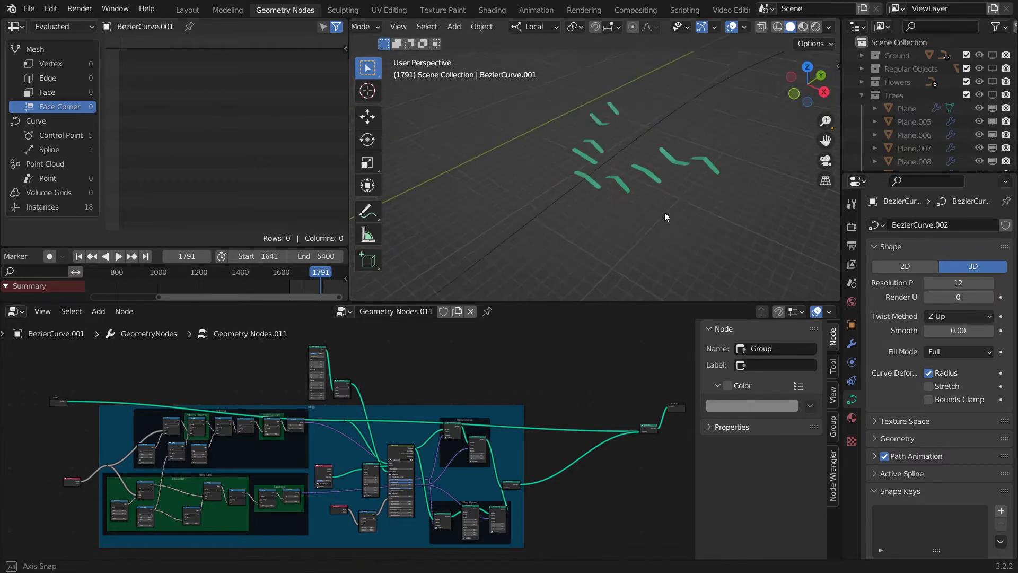
{"action": "scroll", "coordinate": [392, 414], "scroll_direction": "up", "scroll_amount": 3}
{"action": "scroll", "coordinate": [402, 451], "scroll_direction": "up", "scroll_amount": 3}
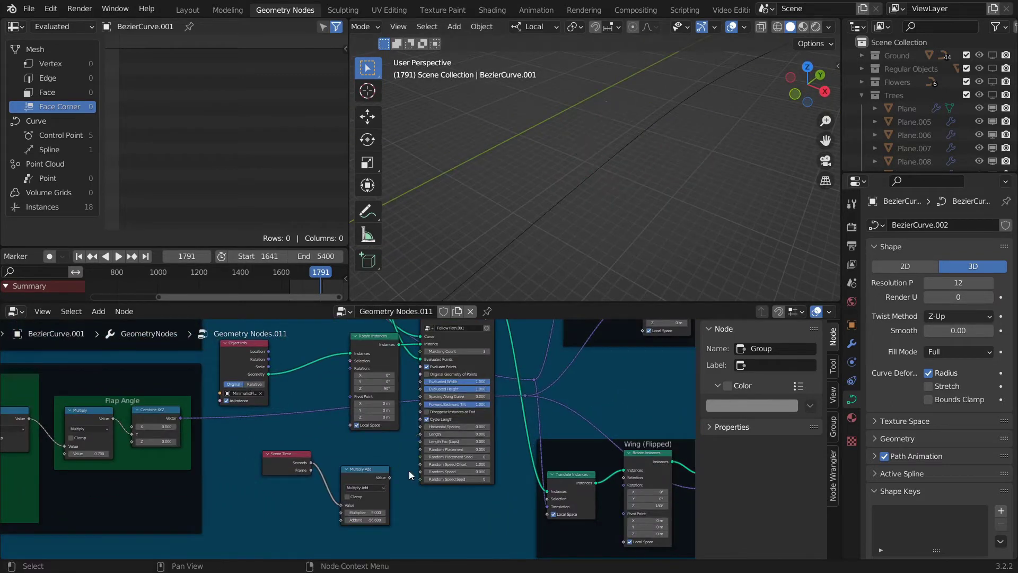
{"action": "mouse_move", "coordinate": [654, 163]}
{"action": "middle_mouse_down"}
{"action": "mouse_move", "coordinate": [648, 192]}
{"action": "mouse_move", "coordinate": [512, 206]}
{"action": "mouse_move", "coordinate": [469, 195]}
{"action": "middle_mouse_up"}
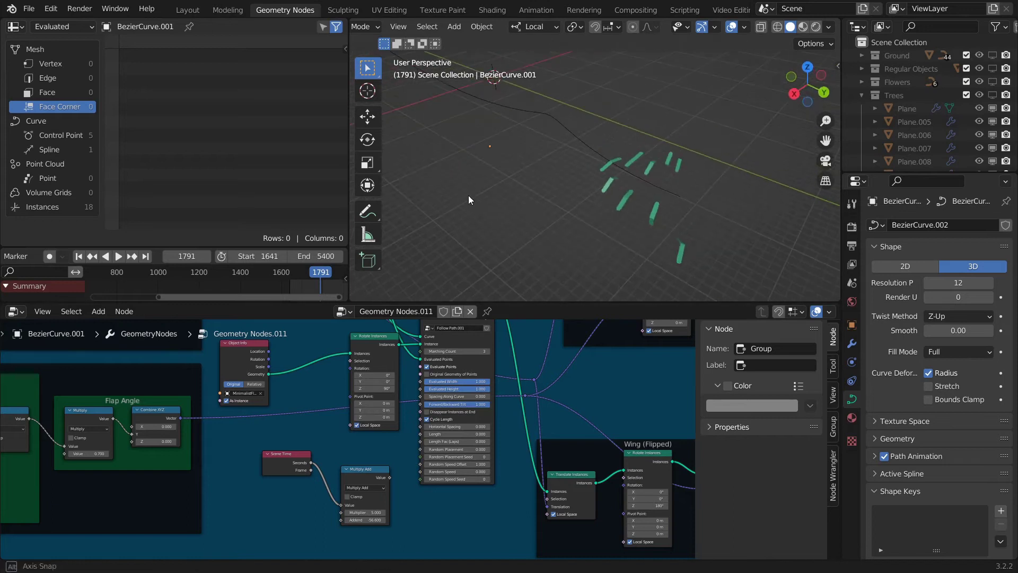
{"action": "middle_click_drag", "start_coordinate": [557, 244], "coordinate": [627, 252]}
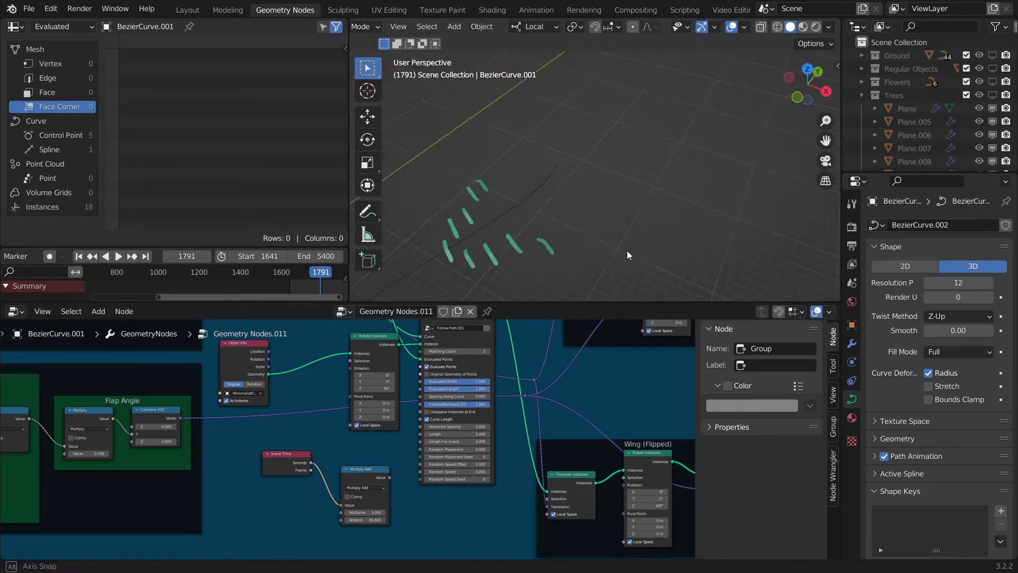
{"action": "scroll", "coordinate": [524, 361], "scroll_direction": "up", "scroll_amount": 1}
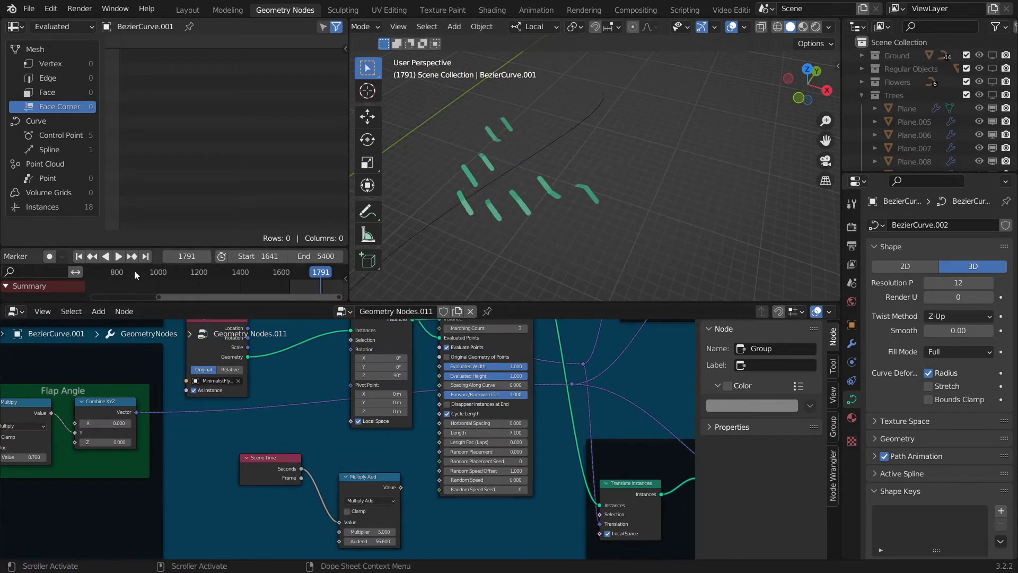
{"action": "middle_click_drag", "start_coordinate": [122, 467], "coordinate": [337, 469]}
{"action": "scroll", "coordinate": [338, 469], "scroll_direction": "up", "scroll_amount": 1}
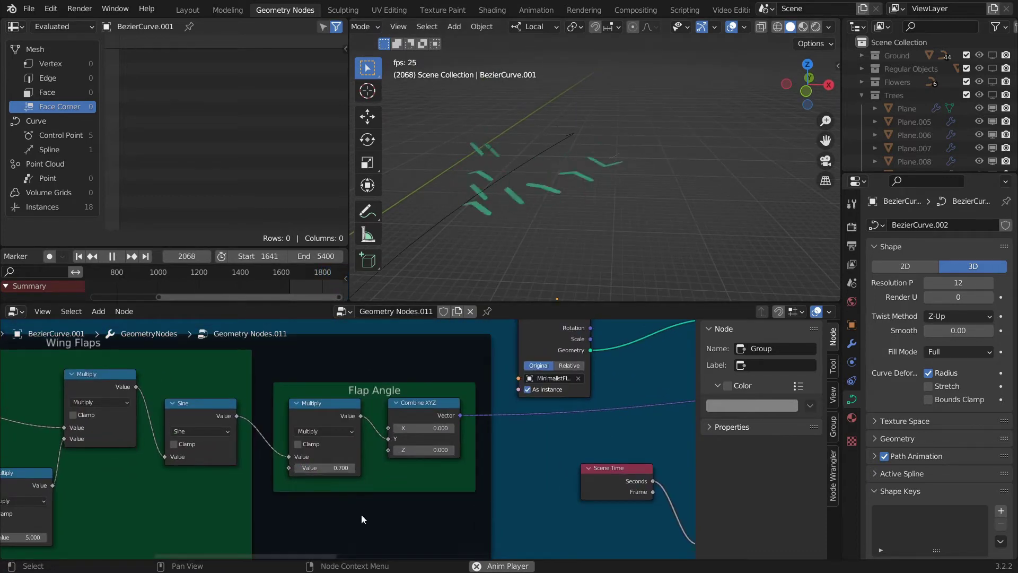
- Set the Wing Flaps Multiply value to 4 so the birds flap faster
{"action": "scroll", "coordinate": [362, 519], "scroll_direction": "left", "scroll_amount": 5}
{"action": "scroll", "coordinate": [345, 477], "scroll_direction": "left", "scroll_amount": 5}
{"action": "scroll", "coordinate": [403, 451], "scroll_direction": "left", "scroll_amount": 5}
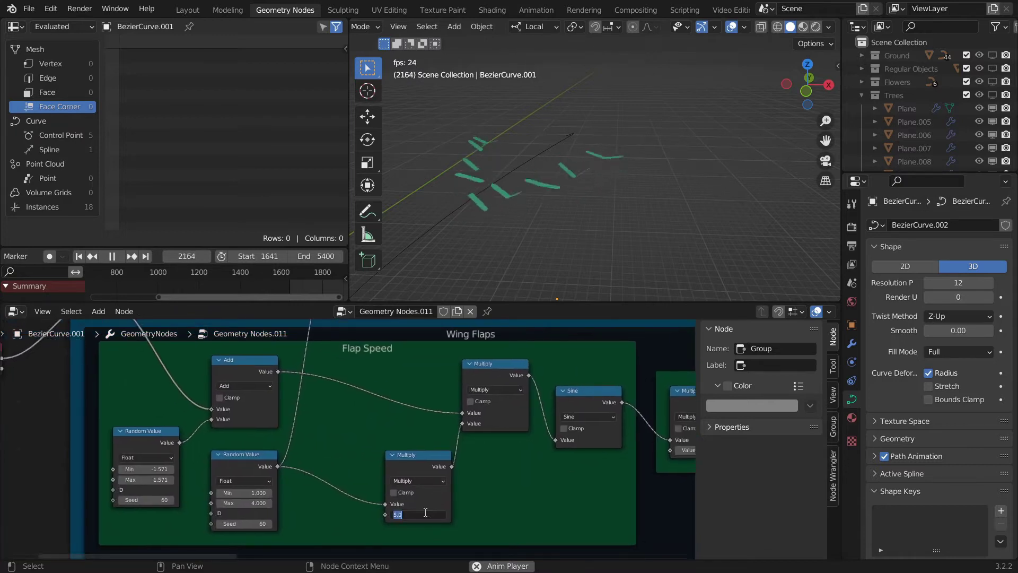
{"action": "type", "text": "8"}
{"action": "key", "text": "Return"}
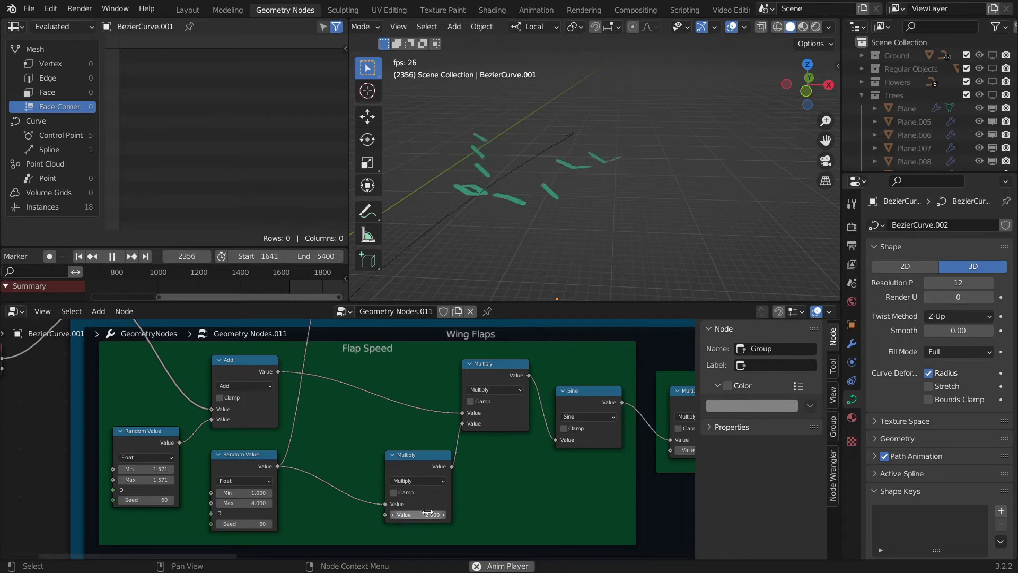
{"action": "left_click", "coordinate": [419, 515]}
{"action": "type", "text": "4"}
{"action": "key", "text": "Return"}
- Set the Bobbing Height Multiply value to 0.2 and bring the Rotate Instances and Follow Path nodes into view
{"action": "scroll", "coordinate": [437, 408], "scroll_direction": "down", "scroll_amount": 1}
{"action": "scroll", "coordinate": [477, 419], "scroll_direction": "up", "scroll_amount": 5, "text": "shift"}
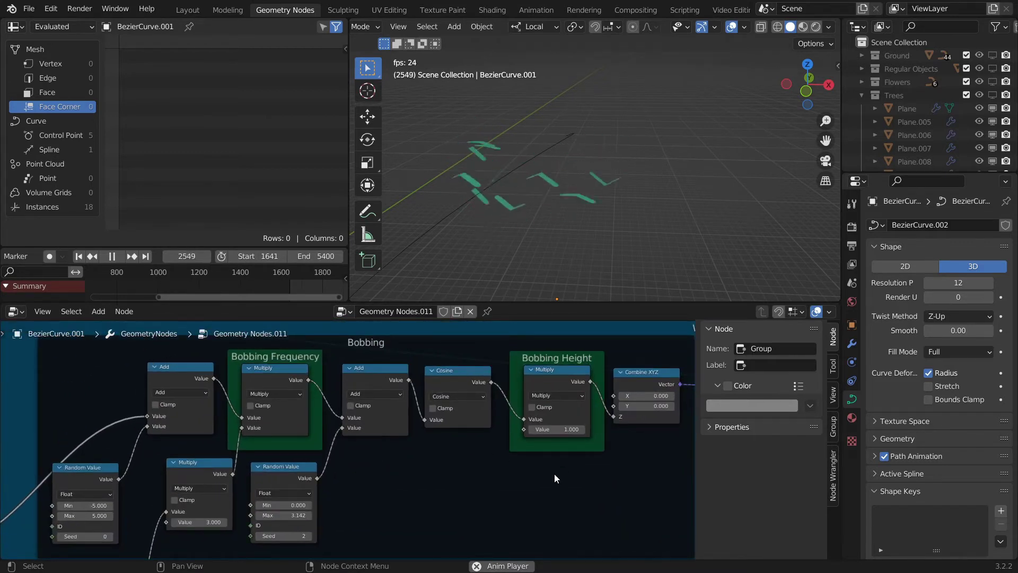
{"action": "left_click", "coordinate": [557, 429]}
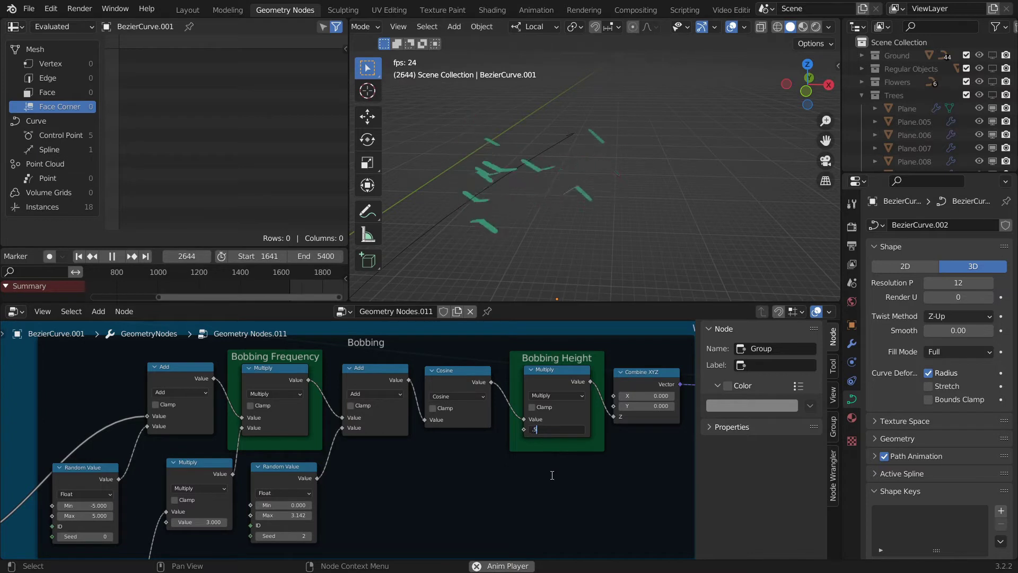
{"action": "key", "text": "Return"}
{"action": "left_click", "coordinate": [558, 429]}
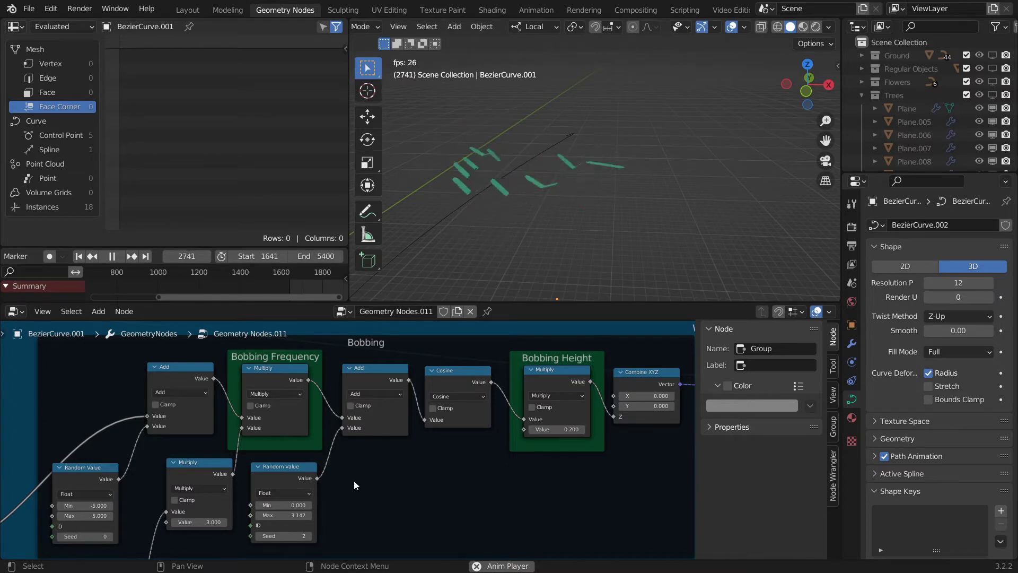
{"action": "left_click", "coordinate": [199, 522]}
{"action": "type", "text": "5"}
{"action": "key", "text": "Return"}
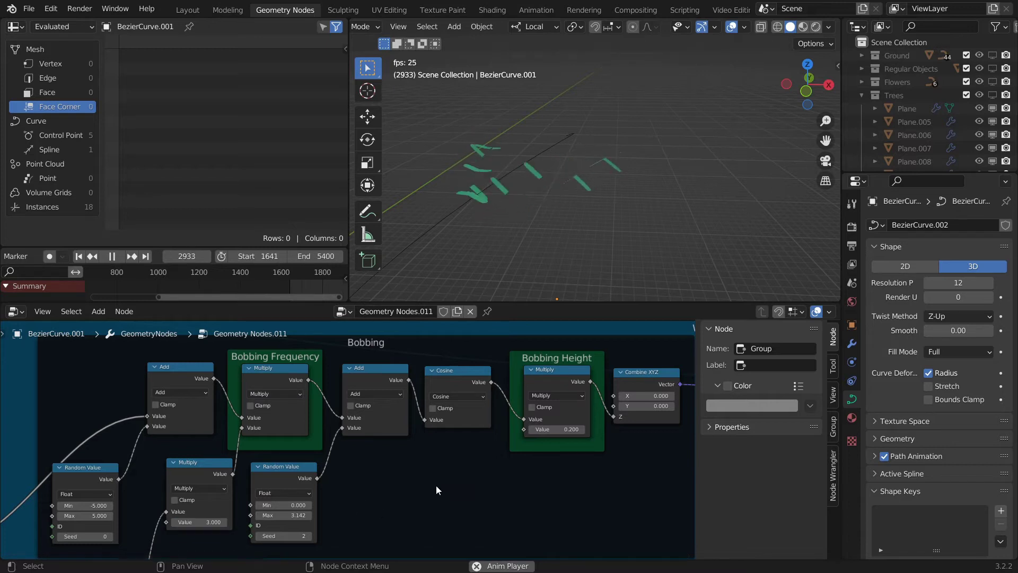
{"action": "mouse_move", "coordinate": [436, 485]}
{"action": "middle_mouse_down"}
{"action": "mouse_move", "coordinate": [511, 451]}
{"action": "mouse_move", "coordinate": [498, 457]}
{"action": "mouse_move", "coordinate": [380, 409]}
{"action": "middle_mouse_up"}
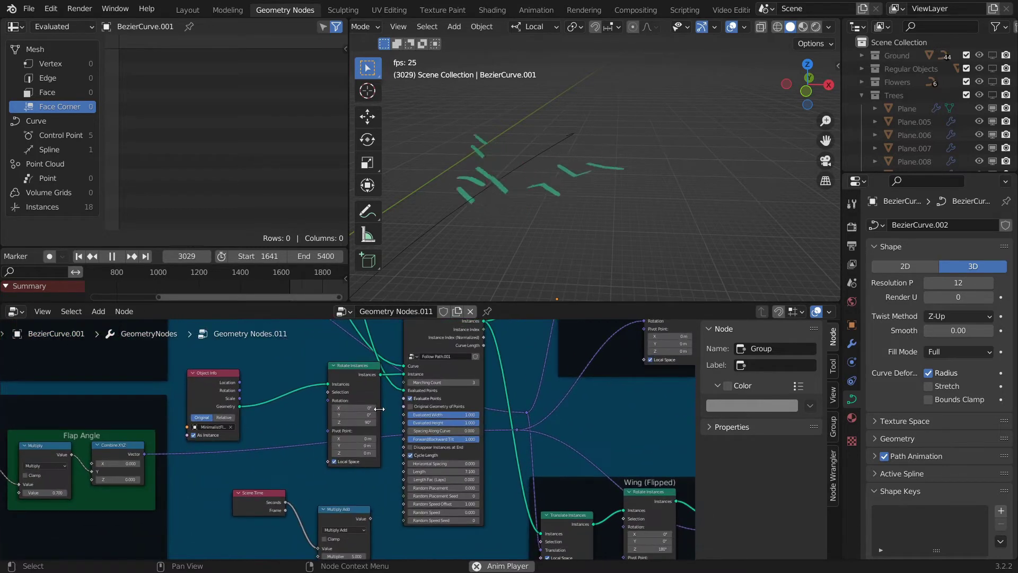
{"action": "middle_click_drag", "start_coordinate": [524, 151], "coordinate": [482, 202]}
- Add a mesh plane and place it below the bird flock
{"action": "key", "text": "shift+a"}
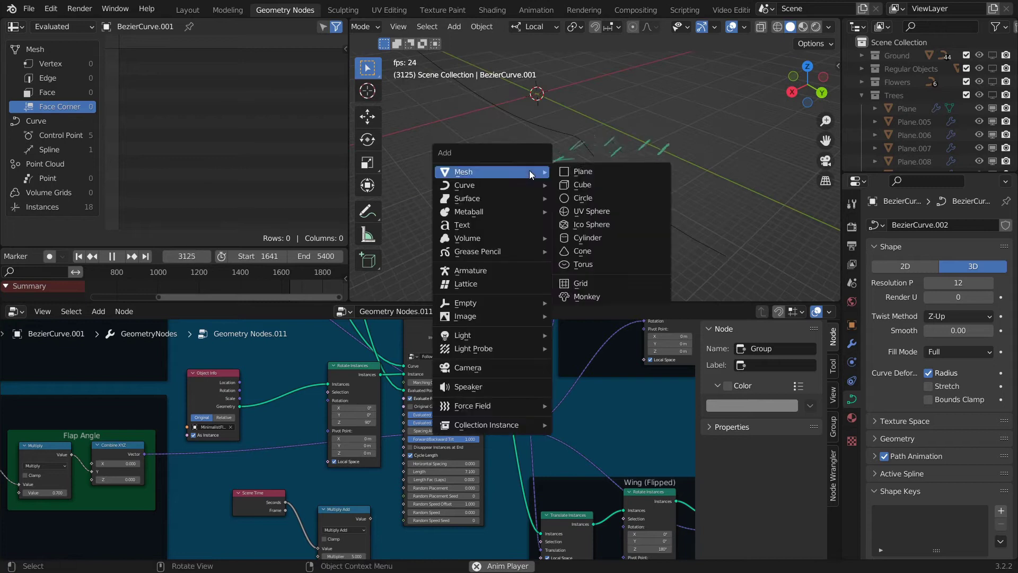
{"action": "left_click", "coordinate": [581, 171]}
{"action": "key", "text": "g"}
{"action": "left_click", "coordinate": [511, 245]}
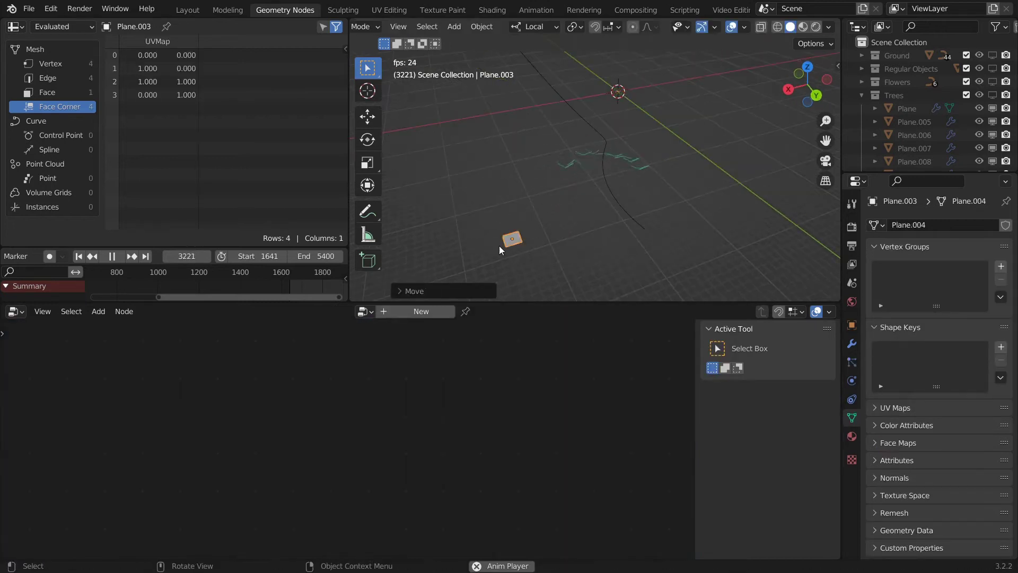
{"action": "key", "text": "g"}
{"action": "left_click", "coordinate": [574, 227]}
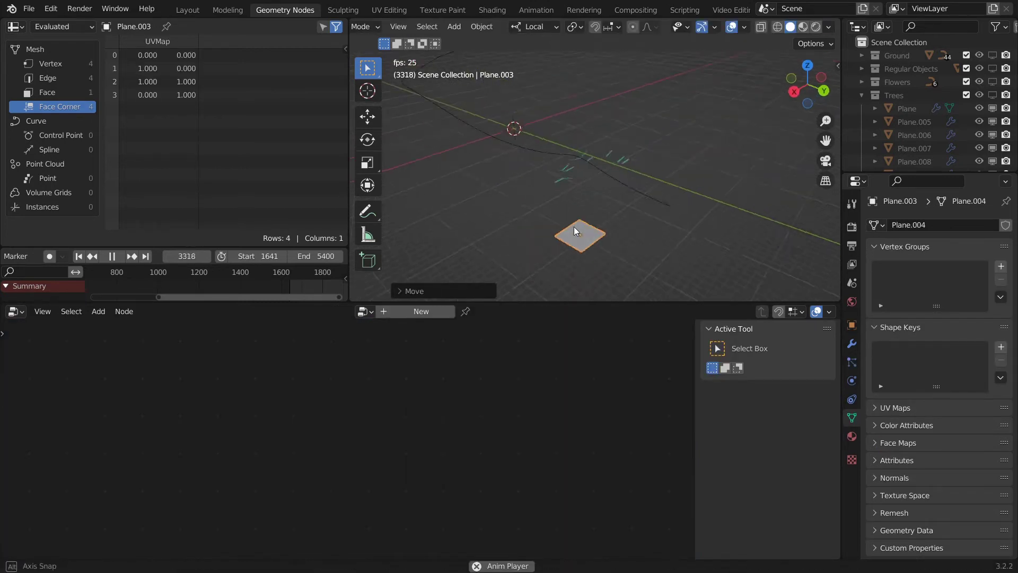
{"action": "mouse_move", "coordinate": [573, 227]}
{"action": "middle_mouse_down"}
{"action": "mouse_move", "coordinate": [527, 214]}
{"action": "mouse_move", "coordinate": [536, 221]}
{"action": "middle_mouse_up"}
- Merge the plane to one central vertex and extrude two more vertices into a bent line
{"action": "key", "text": "Tab"}
{"action": "key", "text": "m"}
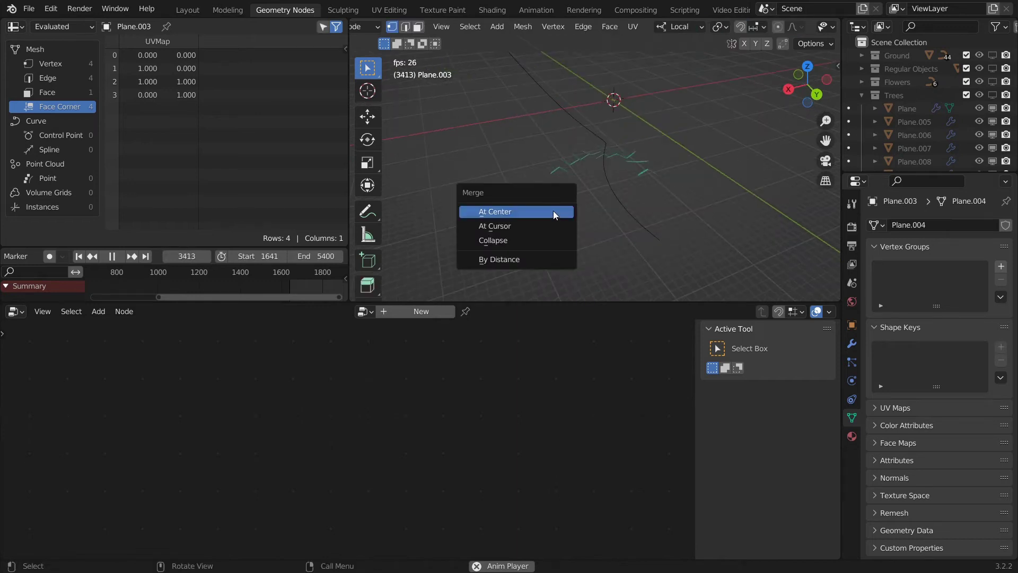
{"action": "left_click", "coordinate": [552, 210]}
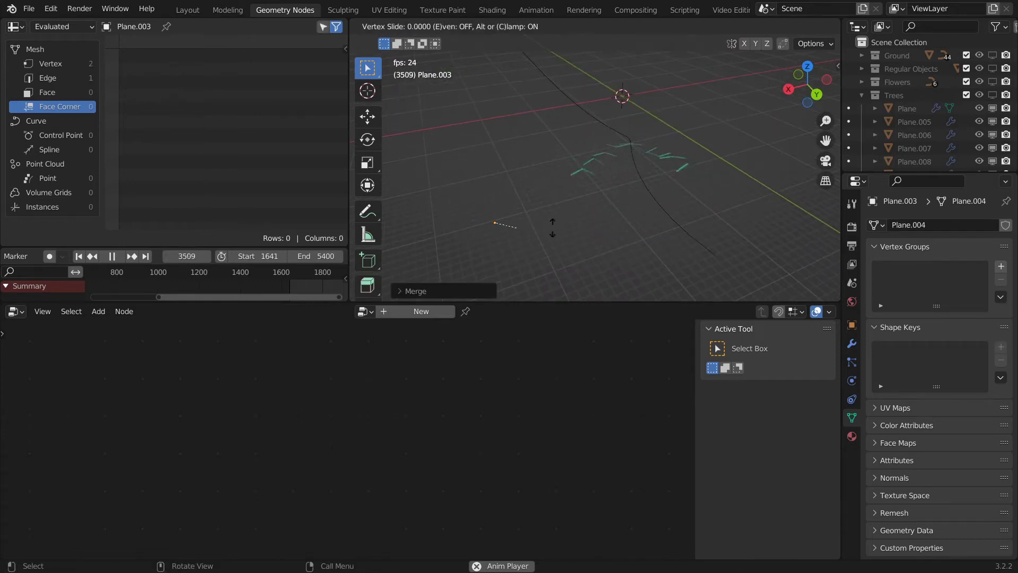
{"action": "key", "text": "e"}
{"action": "left_click", "coordinate": [527, 216]}
{"action": "key", "text": "g"}
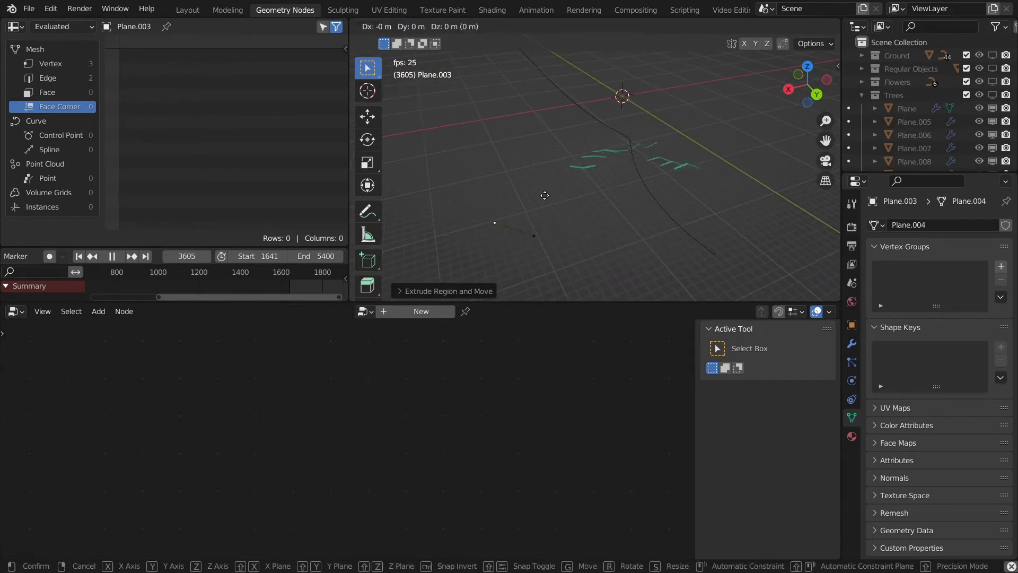
{"action": "left_click", "coordinate": [517, 225]}
{"action": "key", "text": "Tab"}
{"action": "left_click", "coordinate": [618, 204]}
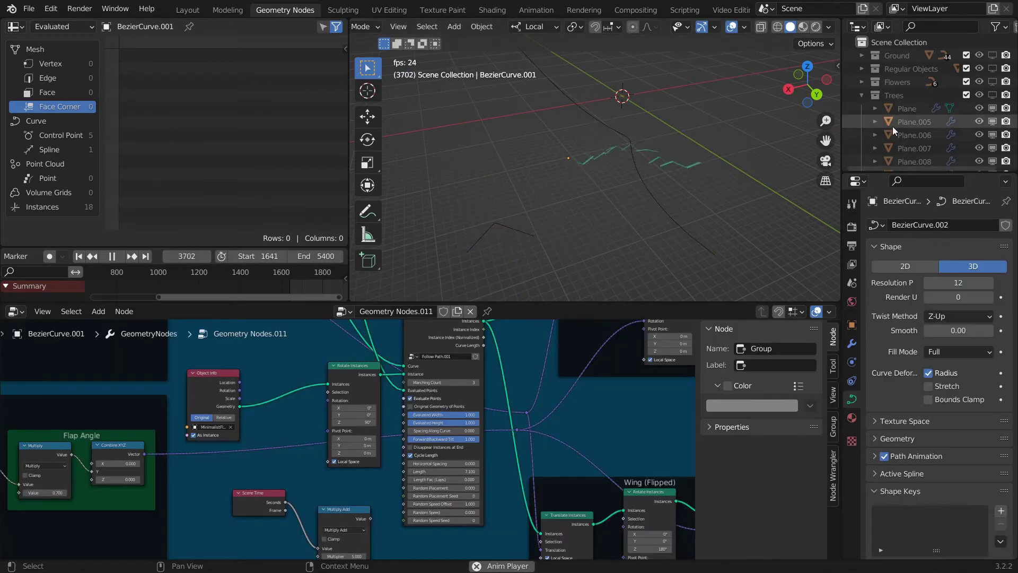
{"action": "scroll", "coordinate": [892, 126], "scroll_direction": "down", "scroll_amount": 5}
- Move Plane.003 into the Birds collection and add it to the node tree as Object Info
{"action": "left_click", "coordinate": [562, 207]}
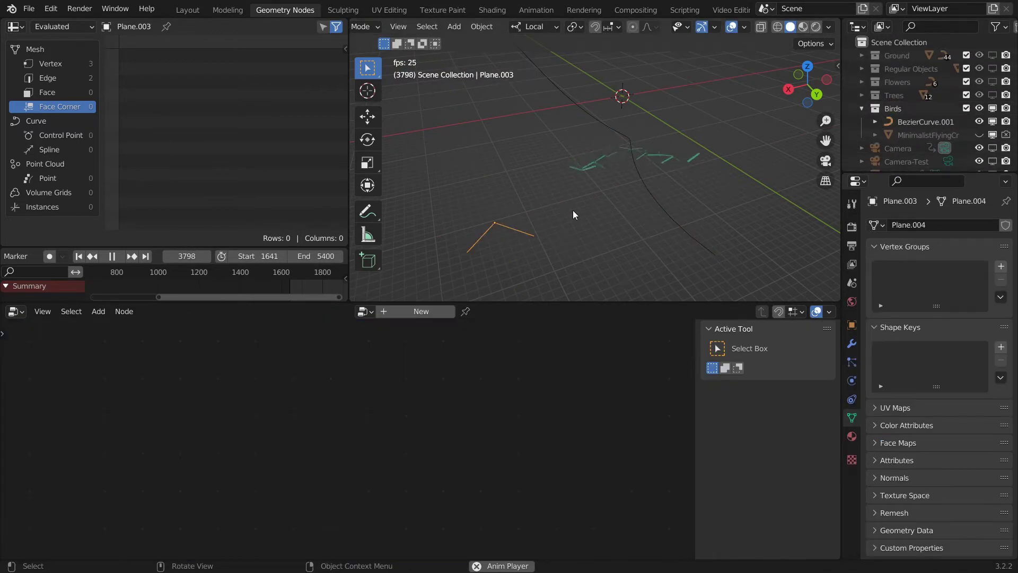
{"action": "scroll", "coordinate": [904, 140], "scroll_direction": "down", "scroll_amount": 3}
{"action": "scroll", "coordinate": [877, 151], "scroll_direction": "up", "scroll_amount": 5}
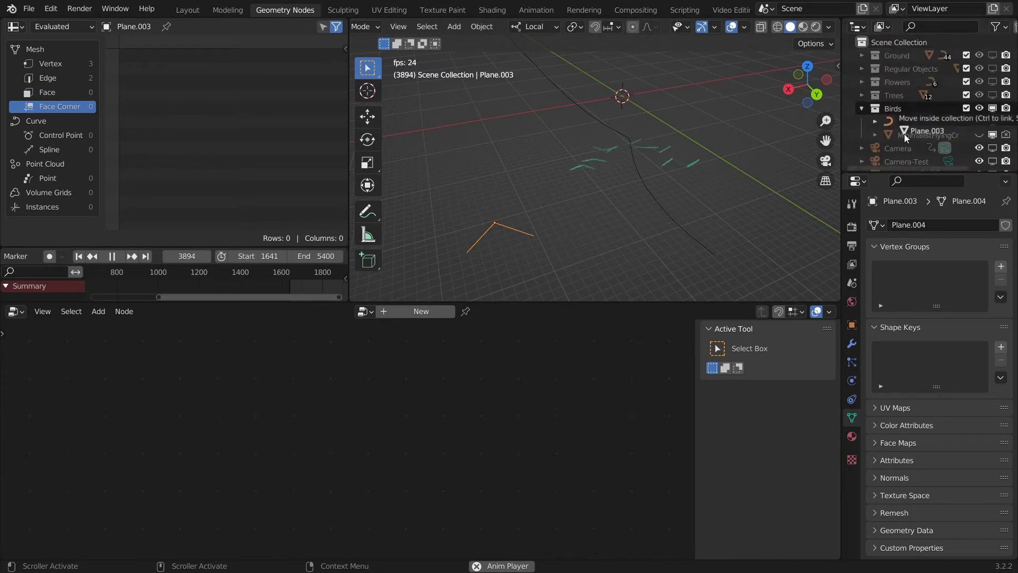
{"action": "left_click", "coordinate": [661, 151], "text": "shift"}
{"action": "mouse_move", "coordinate": [320, 417]}
{"action": "left_mouse_down"}
{"action": "mouse_move", "coordinate": [297, 371]}
{"action": "mouse_move", "coordinate": [223, 461]}
{"action": "left_mouse_up"}
{"action": "left_click_drag", "start_coordinate": [272, 492], "coordinate": [283, 532]}
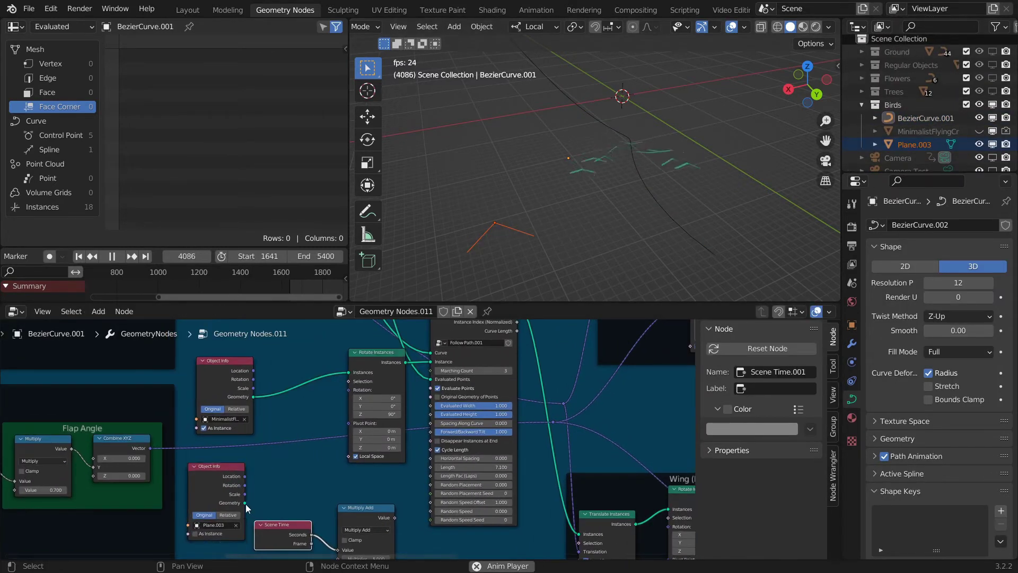
{"action": "left_click_drag", "start_coordinate": [244, 503], "coordinate": [402, 411]}
- Rotate the Plane.003 wire and its vertices around the Z axis
{"action": "left_click", "coordinate": [532, 229]}
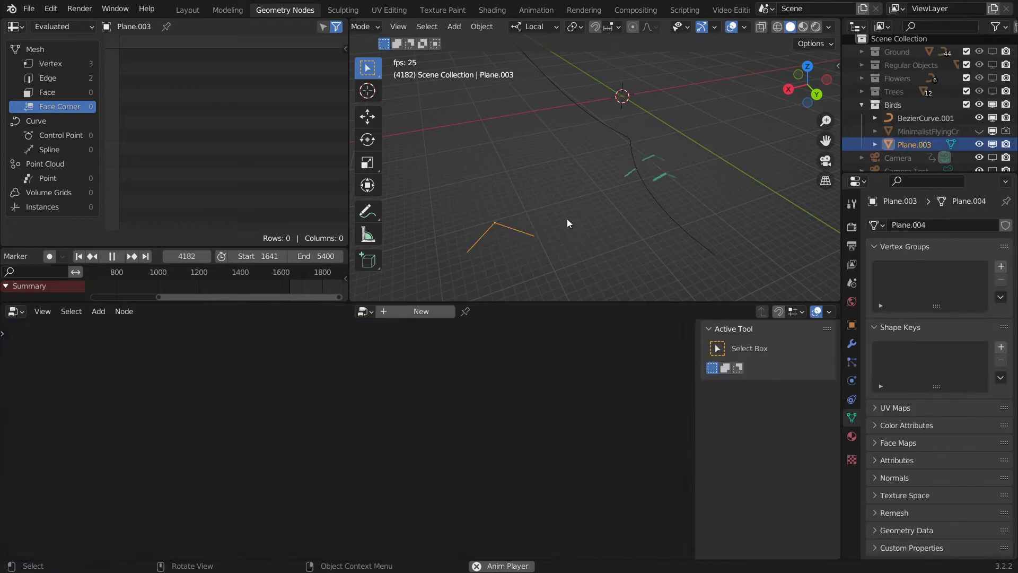
{"action": "key", "text": "r"}
{"action": "key", "text": "z"}
{"action": "key", "text": "z"}
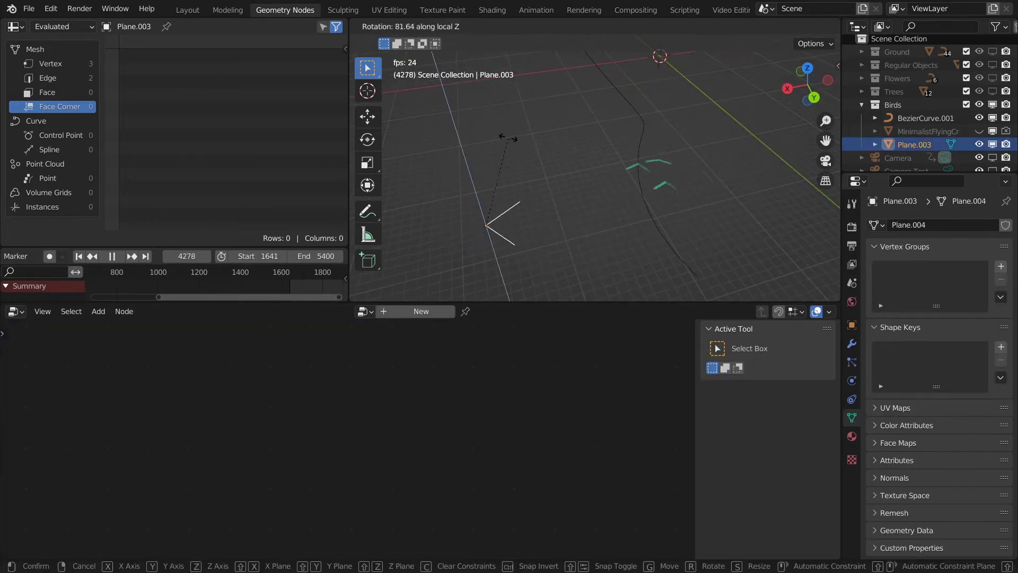
{"action": "left_click", "coordinate": [499, 138]}
{"action": "key", "text": "Tab"}
{"action": "key", "text": "r"}
{"action": "key", "text": "z"}
{"action": "key", "text": "z"}
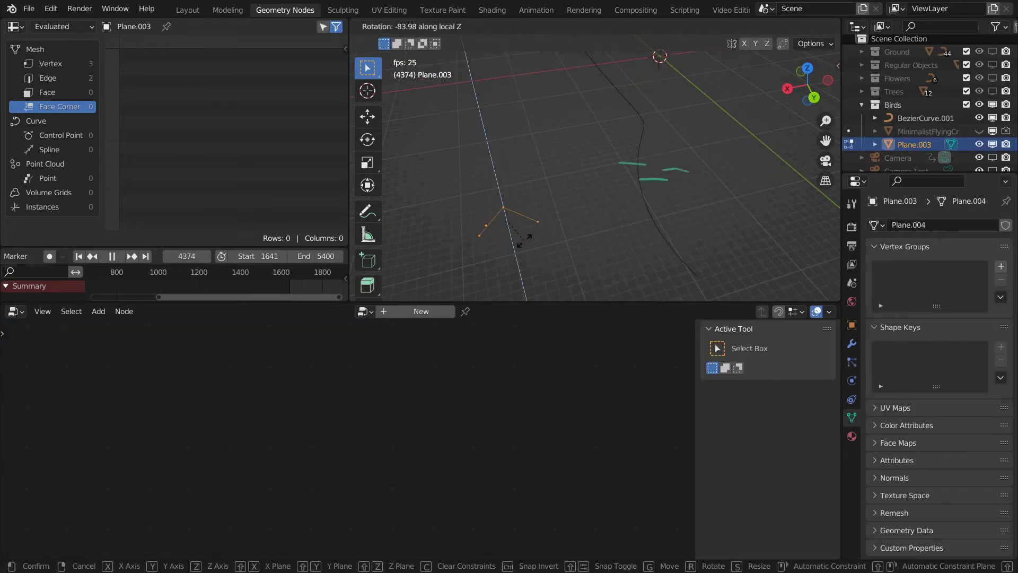
{"action": "left_click", "coordinate": [480, 166]}
{"action": "key", "text": "Tab"}
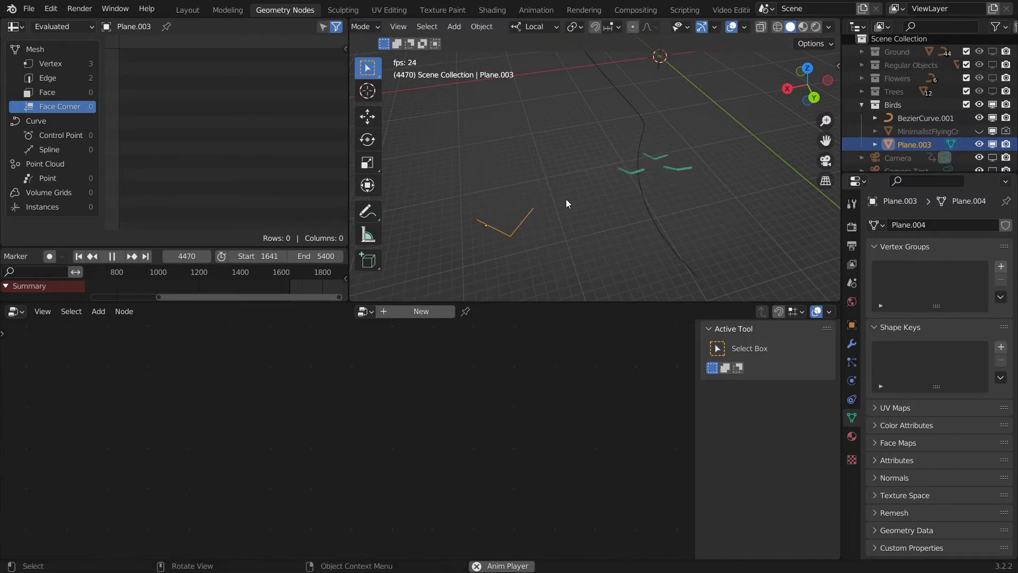
- Reset the wire's rotation, re-rotate it on Z, and shift its vertices level
{"action": "key", "text": "alt+r"}
{"action": "key", "text": "r"}
{"action": "key", "text": "z"}
{"action": "key", "text": "z"}
{"action": "left_click", "coordinate": [514, 239]}
{"action": "key", "text": "Tab"}
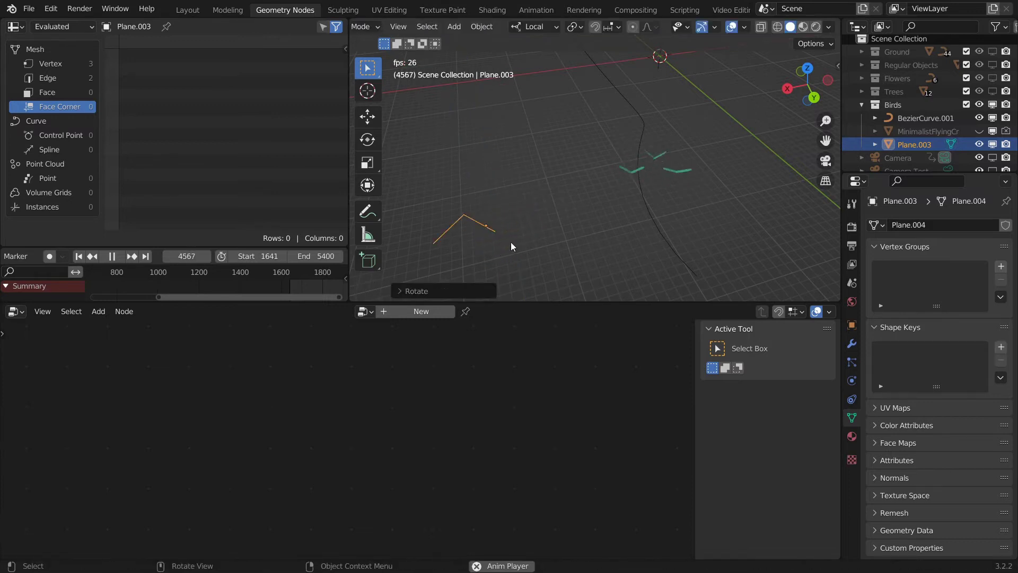
{"action": "key", "text": "g"}
{"action": "key", "text": "shift+z"}
{"action": "key", "text": "shift+z"}
{"action": "left_click", "coordinate": [522, 227]}
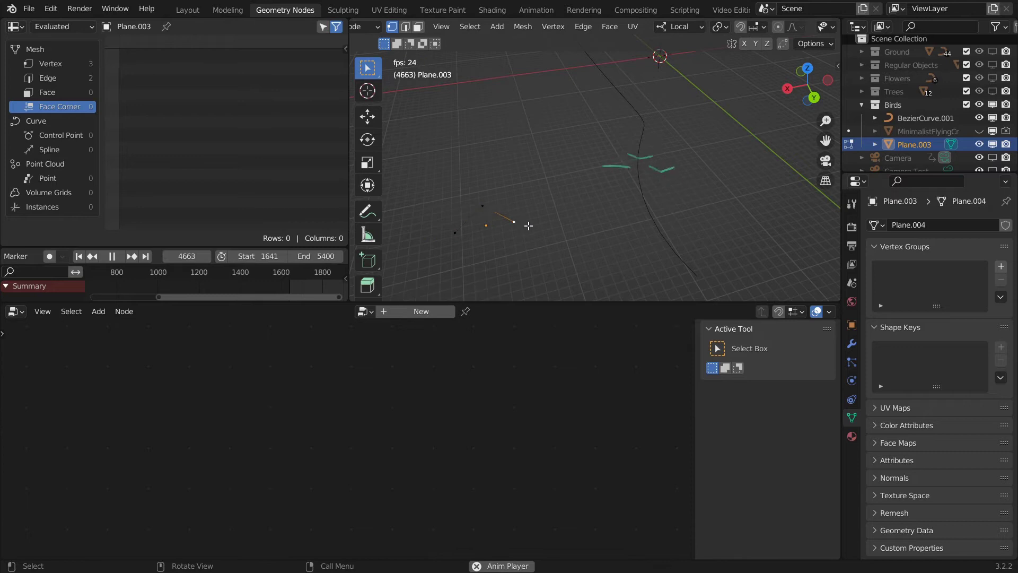
- Reposition the wing tip and neighbouring vertices to shape the wing
{"action": "left_click", "coordinate": [528, 226]}
{"action": "key", "text": "g"}
{"action": "key", "text": "z"}
{"action": "key", "text": "z"}
{"action": "left_click", "coordinate": [440, 235]}
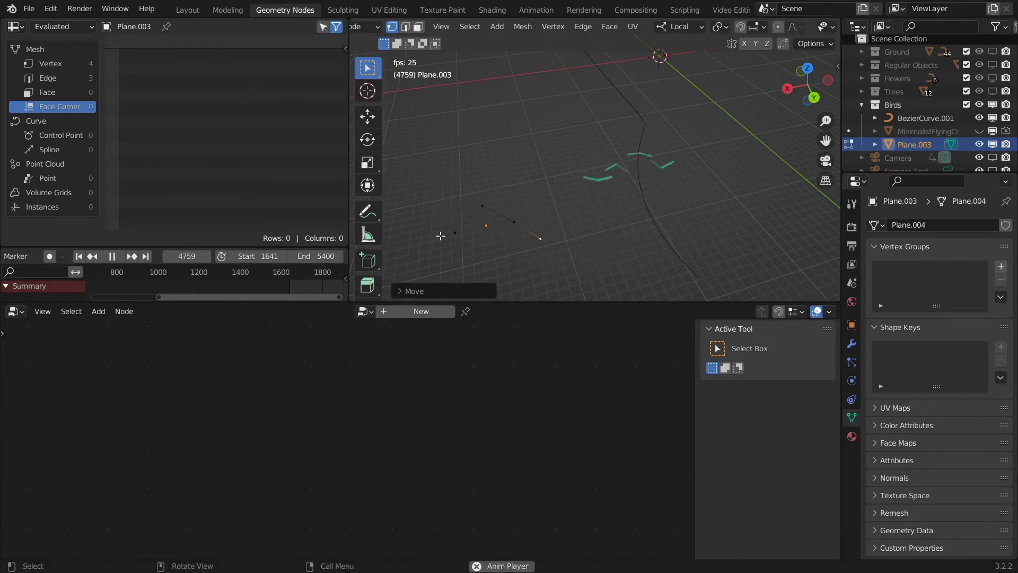
{"action": "key", "text": "g"}
{"action": "left_click", "coordinate": [482, 208]}
{"action": "key", "text": "g"}
{"action": "key", "text": "z"}
{"action": "key", "text": "z"}
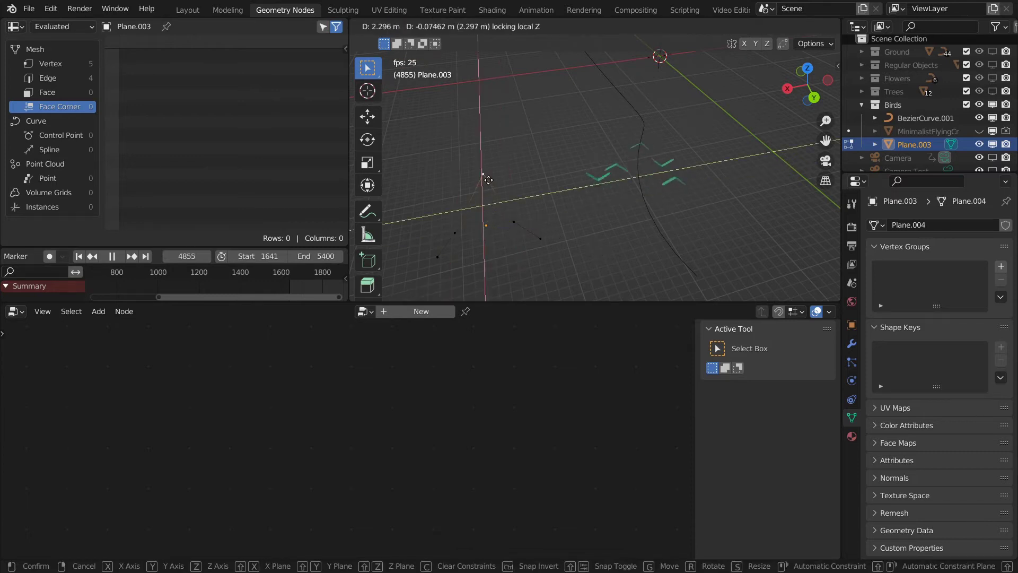
{"action": "left_click", "coordinate": [482, 172]}
{"action": "key", "text": "g"}
{"action": "key", "text": "z"}
{"action": "left_click", "coordinate": [537, 223]}
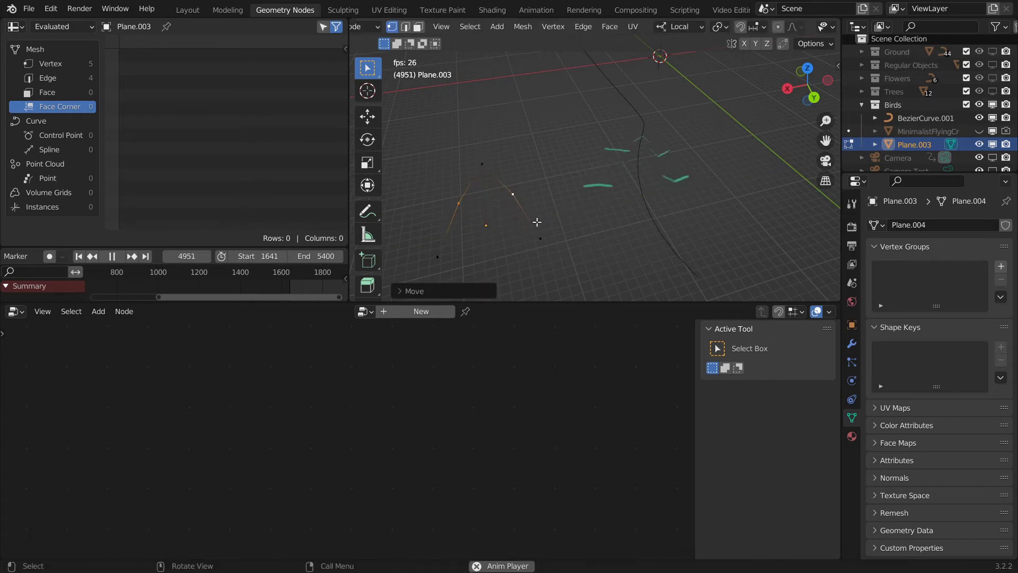
- Duplicate wing vertices into a larger V-shaped outline, then select BezierCurve.001
{"action": "key", "text": "shift+d"}
{"action": "left_click", "coordinate": [539, 161]}
{"action": "key", "text": "shift+d"}
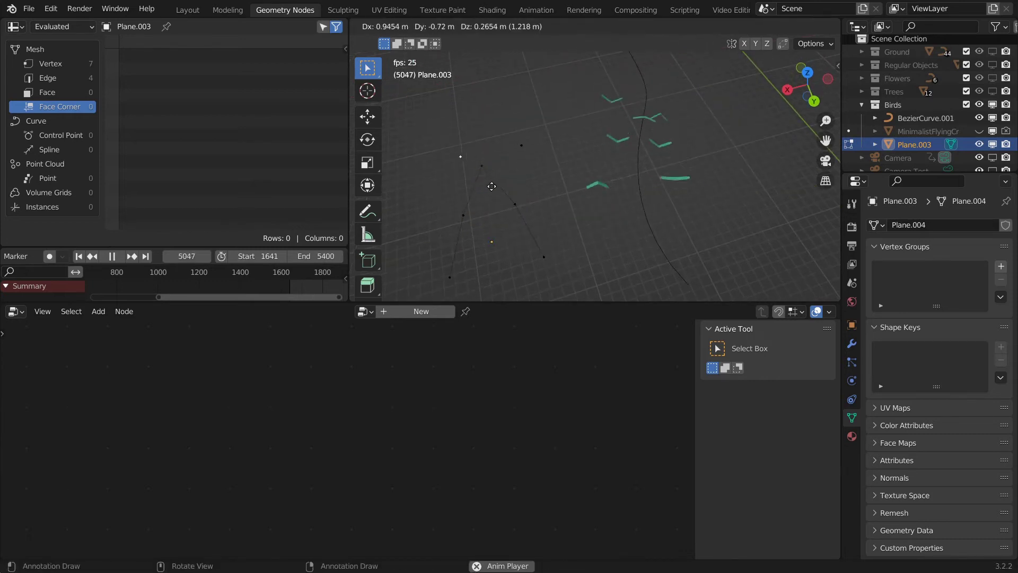
{"action": "left_click", "coordinate": [483, 169]}
{"action": "left_click", "coordinate": [501, 169]}
{"action": "key", "text": "shift+d"}
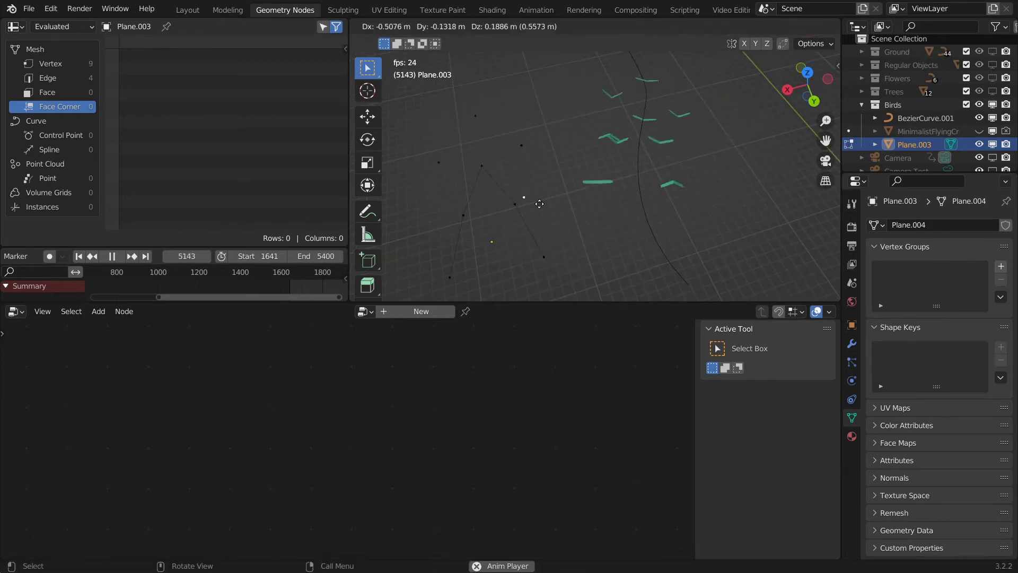
{"action": "left_click", "coordinate": [592, 194]}
{"action": "key", "text": "shift+d"}
{"action": "left_click", "coordinate": [475, 219]}
{"action": "key", "text": "Tab"}
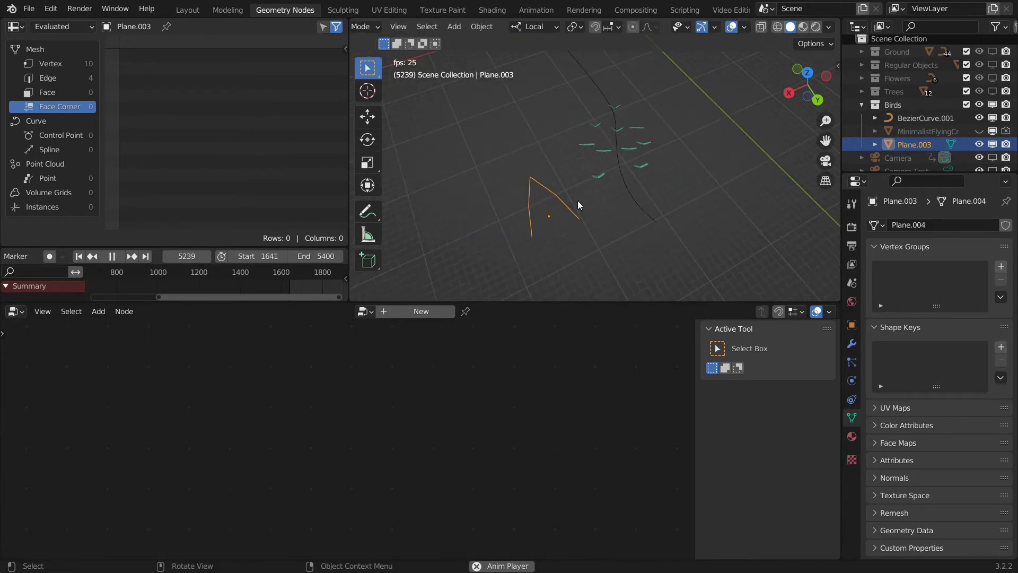
{"action": "left_click", "coordinate": [597, 160]}
- Link the Scene Time seconds output into another bird node
{"action": "scroll", "coordinate": [409, 475], "scroll_direction": "up", "scroll_amount": 1}
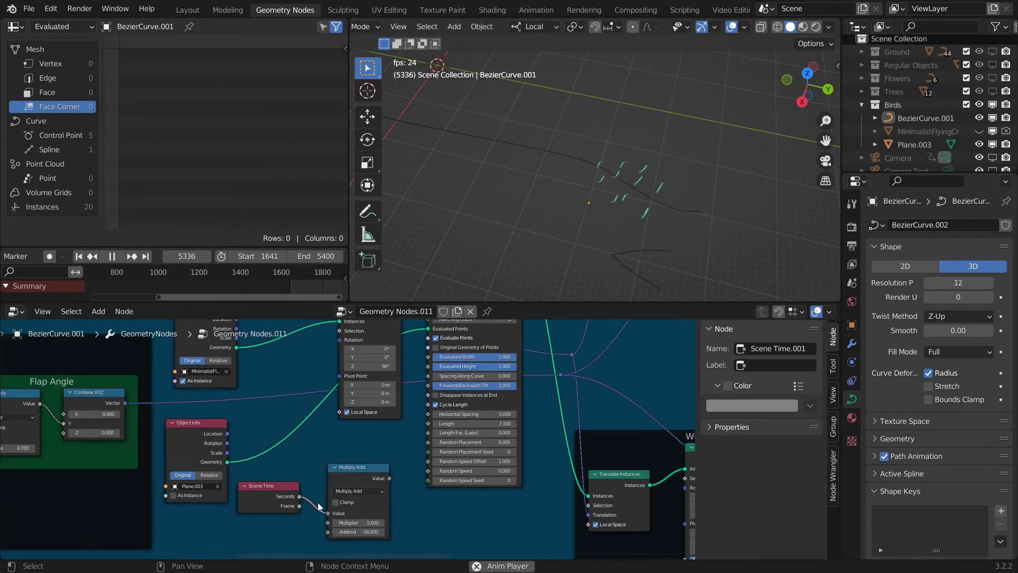
{"action": "left_click_drag", "start_coordinate": [300, 496], "coordinate": [395, 447]}
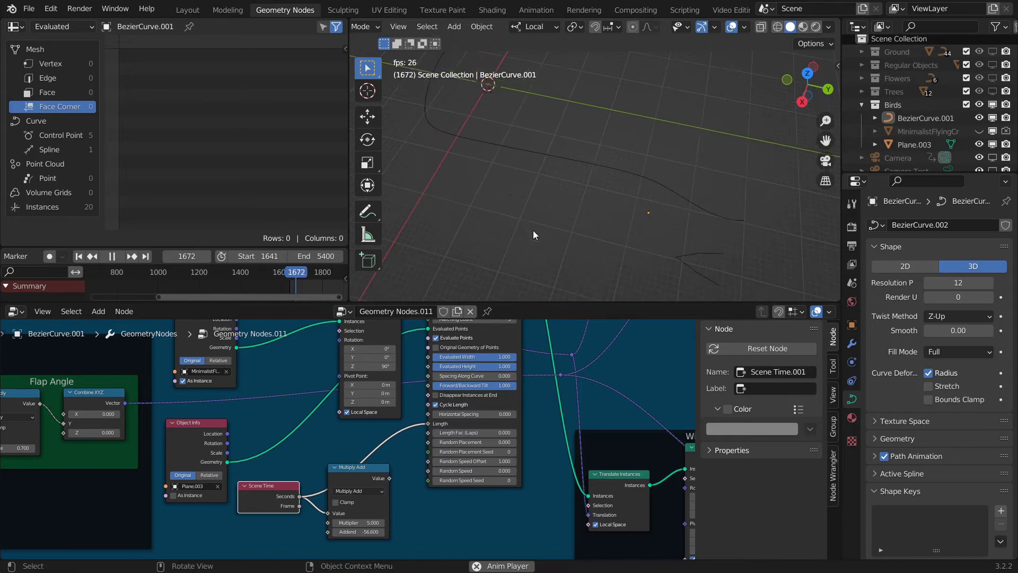
{"action": "left_click", "coordinate": [393, 480]}
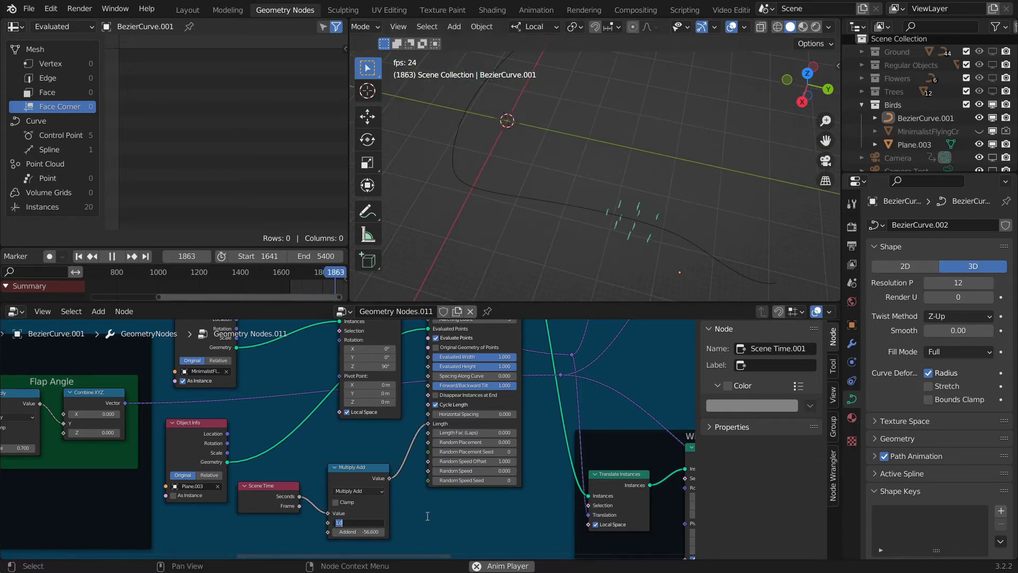
- Orbit the viewport to watch the birds flap around the curve's loop
{"action": "middle_click_drag", "start_coordinate": [500, 264], "coordinate": [610, 209]}
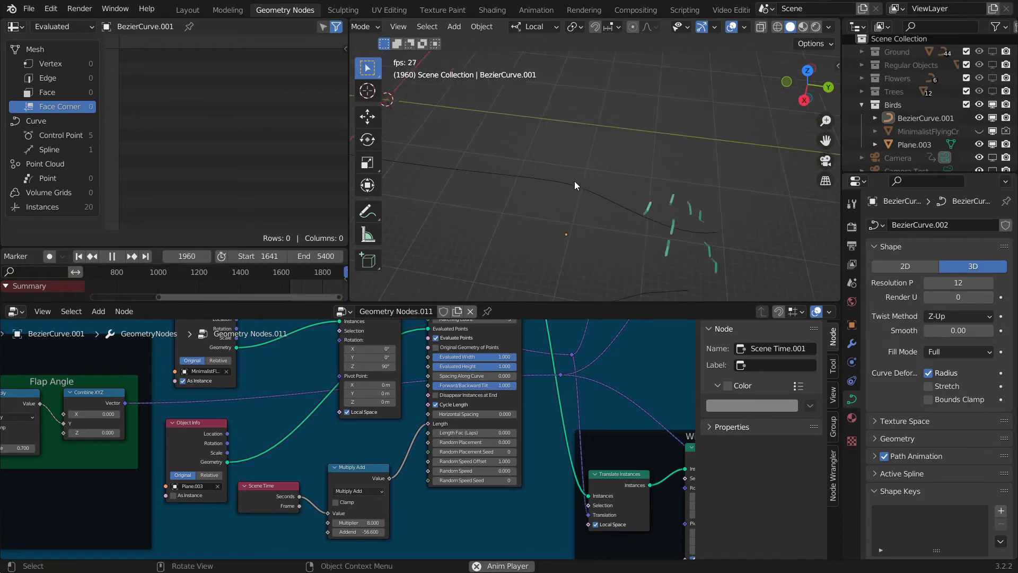
{"action": "middle_click_drag", "start_coordinate": [515, 208], "coordinate": [690, 183]}
{"action": "mouse_move", "coordinate": [607, 216]}
{"action": "middle_mouse_down"}
{"action": "mouse_move", "coordinate": [632, 212]}
{"action": "mouse_move", "coordinate": [657, 157]}
{"action": "mouse_move", "coordinate": [543, 215]}
{"action": "middle_mouse_up"}
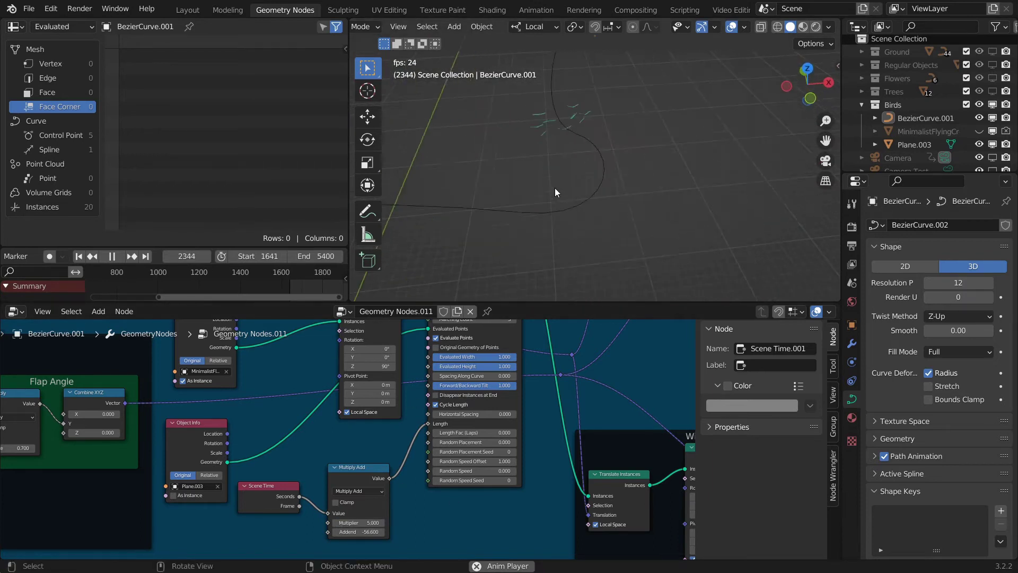
{"action": "mouse_move", "coordinate": [573, 211]}
{"action": "middle_mouse_down"}
{"action": "mouse_move", "coordinate": [517, 231]}
{"action": "mouse_move", "coordinate": [483, 192]}
{"action": "mouse_move", "coordinate": [483, 157]}
{"action": "mouse_move", "coordinate": [577, 198]}
{"action": "mouse_move", "coordinate": [580, 225]}
{"action": "mouse_move", "coordinate": [673, 214]}
{"action": "mouse_move", "coordinate": [575, 231]}
{"action": "mouse_move", "coordinate": [578, 239]}
{"action": "mouse_move", "coordinate": [619, 194]}
{"action": "mouse_move", "coordinate": [616, 177]}
{"action": "middle_mouse_up"}
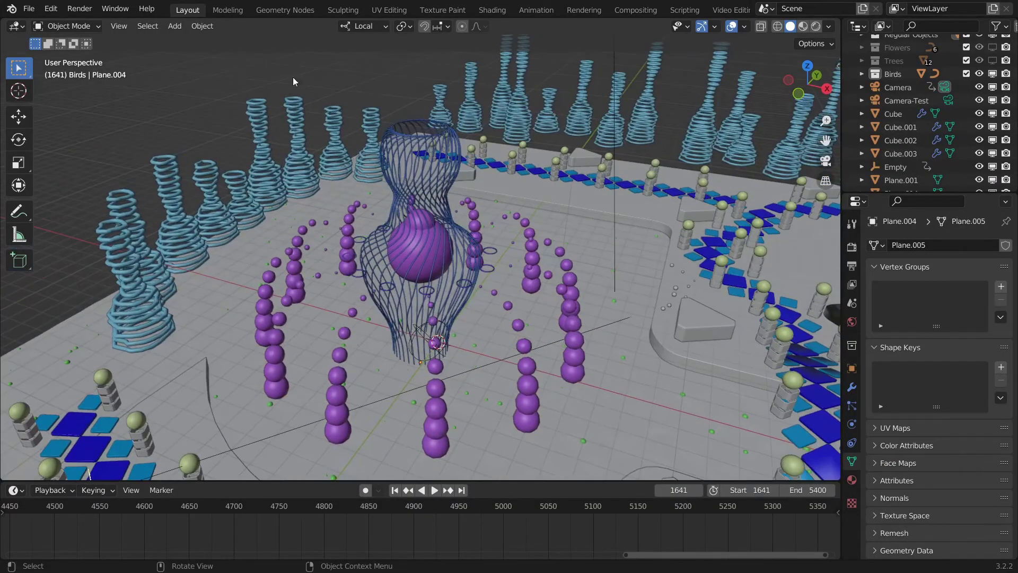
- In the vase cage's geometry nodes, set the Curve Line end Z to 11 m
{"action": "left_click", "coordinate": [286, 10]}
{"action": "scroll", "coordinate": [466, 415], "scroll_direction": "up", "scroll_amount": 2}
{"action": "scroll", "coordinate": [318, 445], "scroll_direction": "up", "scroll_amount": 2}
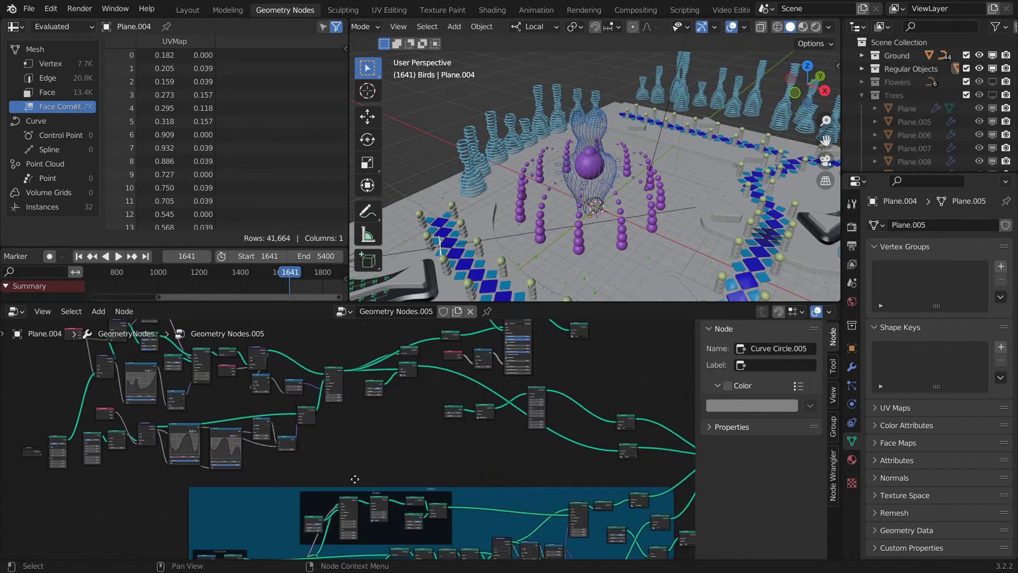
{"action": "scroll", "coordinate": [387, 453], "scroll_direction": "up", "scroll_amount": 1}
{"action": "scroll", "coordinate": [524, 222], "scroll_direction": "up", "scroll_amount": 2}
{"action": "scroll", "coordinate": [536, 205], "scroll_direction": "up", "scroll_amount": 1}
{"action": "scroll", "coordinate": [411, 417], "scroll_direction": "up", "scroll_amount": 2}
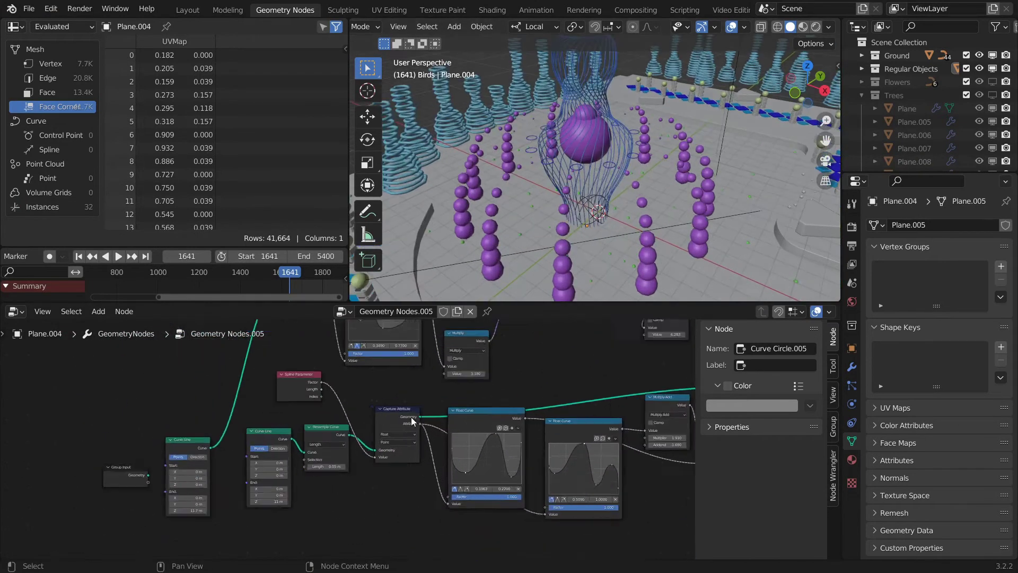
{"action": "scroll", "coordinate": [412, 417], "scroll_direction": "up", "scroll_amount": 1}
{"action": "mouse_move", "coordinate": [263, 513]}
{"action": "left_mouse_down"}
{"action": "mouse_move", "coordinate": [353, 486]}
{"action": "mouse_move", "coordinate": [297, 472]}
{"action": "left_mouse_up"}
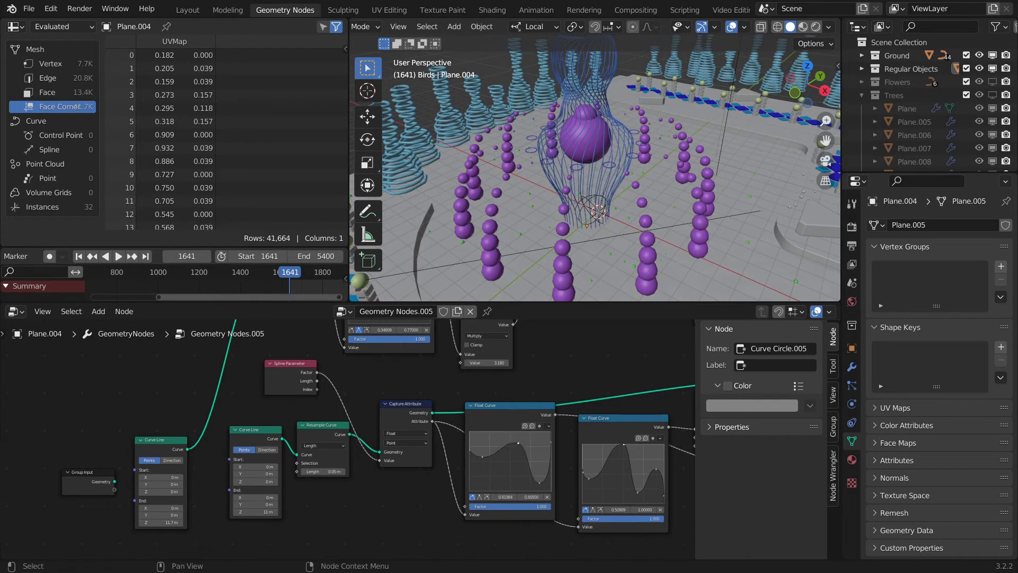
- Lower a Float Curve profile point and reduce Multiply from 3.180 to 2.380
{"action": "left_click_drag", "start_coordinate": [518, 443], "coordinate": [515, 469]}
{"action": "mouse_move", "coordinate": [607, 207]}
{"action": "middle_mouse_down", "text": "shift"}
{"action": "mouse_move", "coordinate": [601, 255]}
{"action": "mouse_move", "coordinate": [575, 161]}
{"action": "middle_mouse_up", "text": "shift"}
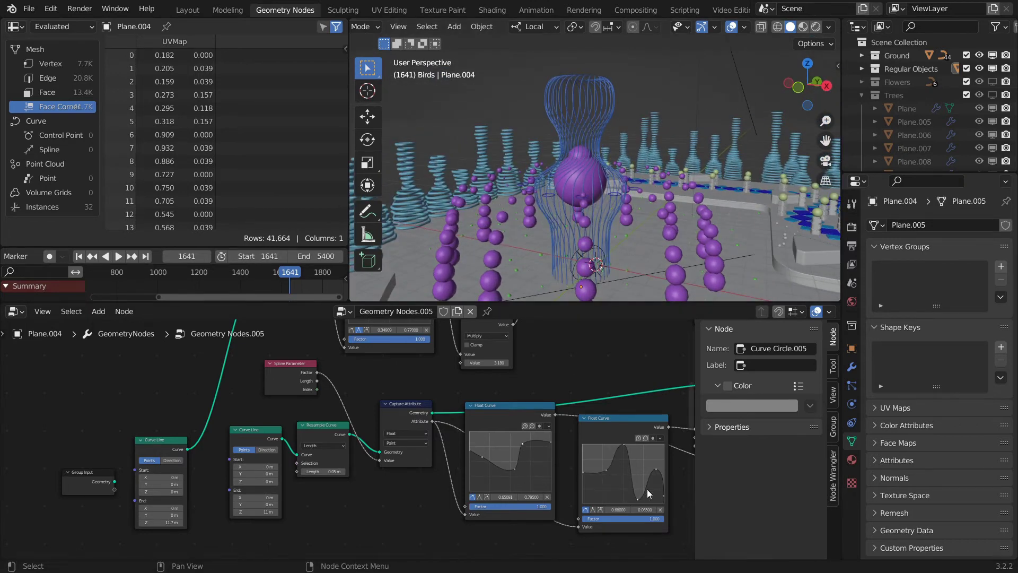
{"action": "scroll", "coordinate": [393, 350], "scroll_direction": "down", "scroll_amount": 1}
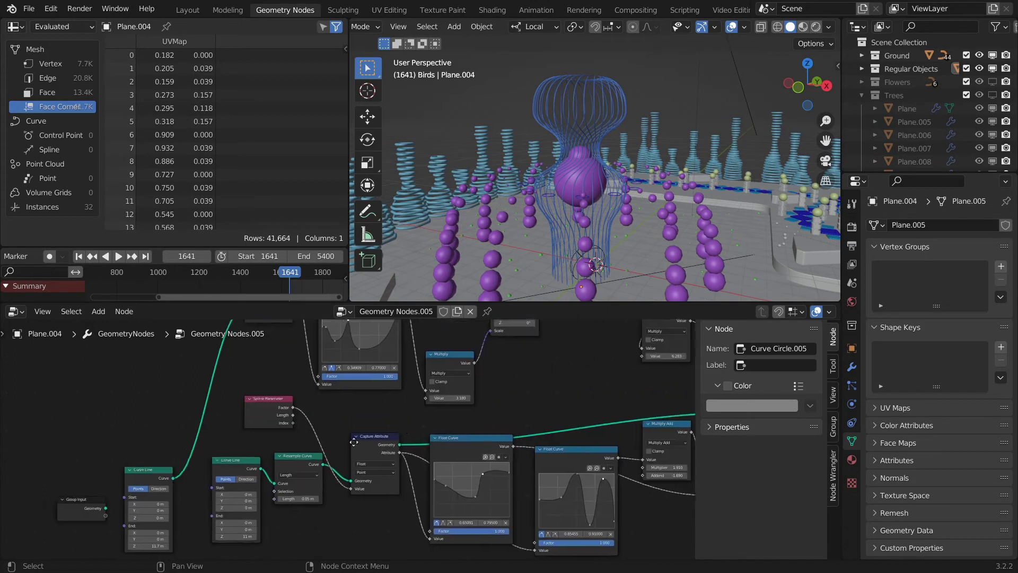
{"action": "middle_click_drag", "start_coordinate": [393, 350], "coordinate": [371, 434]}
{"action": "mouse_move", "coordinate": [371, 430]}
{"action": "left_mouse_down"}
{"action": "mouse_move", "coordinate": [318, 430]}
{"action": "mouse_move", "coordinate": [381, 430]}
{"action": "left_mouse_up"}
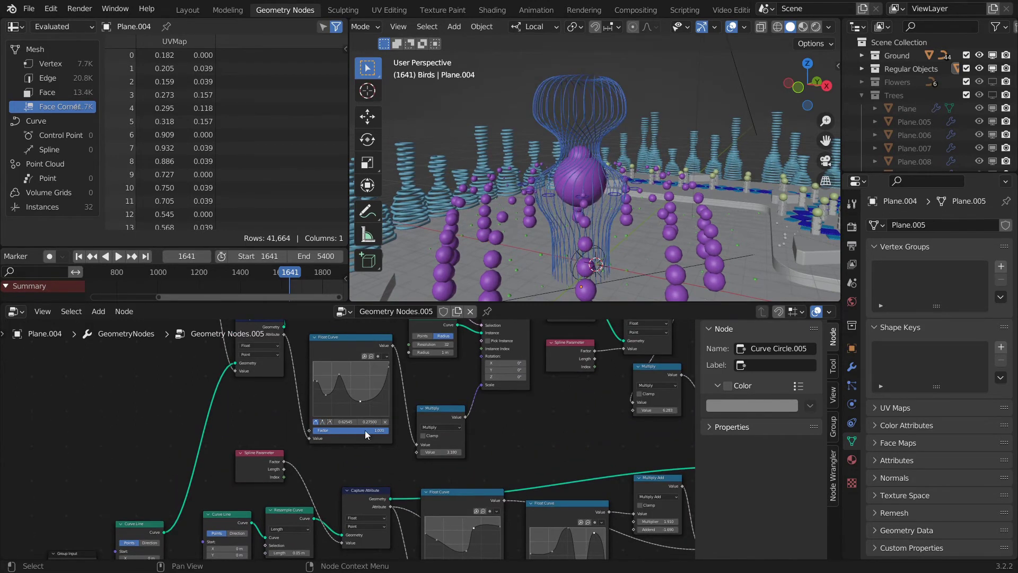
{"action": "mouse_move", "coordinate": [440, 452]}
{"action": "left_mouse_down"}
{"action": "mouse_move", "coordinate": [413, 452]}
{"action": "mouse_move", "coordinate": [440, 451]}
{"action": "left_mouse_up"}
{"action": "scroll", "coordinate": [490, 400], "scroll_direction": "down", "scroll_amount": 2}
{"action": "scroll", "coordinate": [476, 408], "scroll_direction": "down", "scroll_amount": 2}
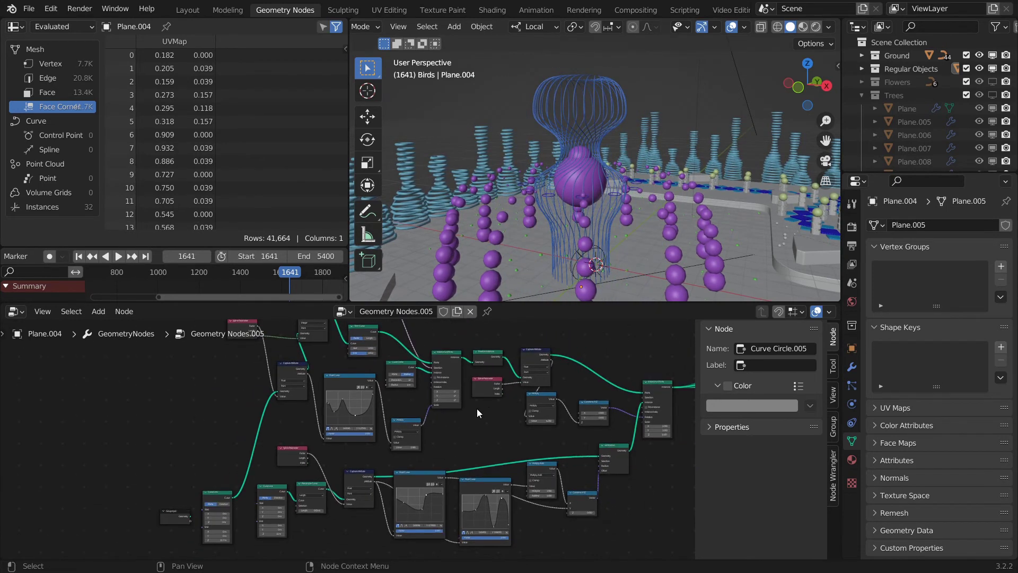
{"action": "scroll", "coordinate": [432, 440], "scroll_direction": "down", "scroll_amount": 2}
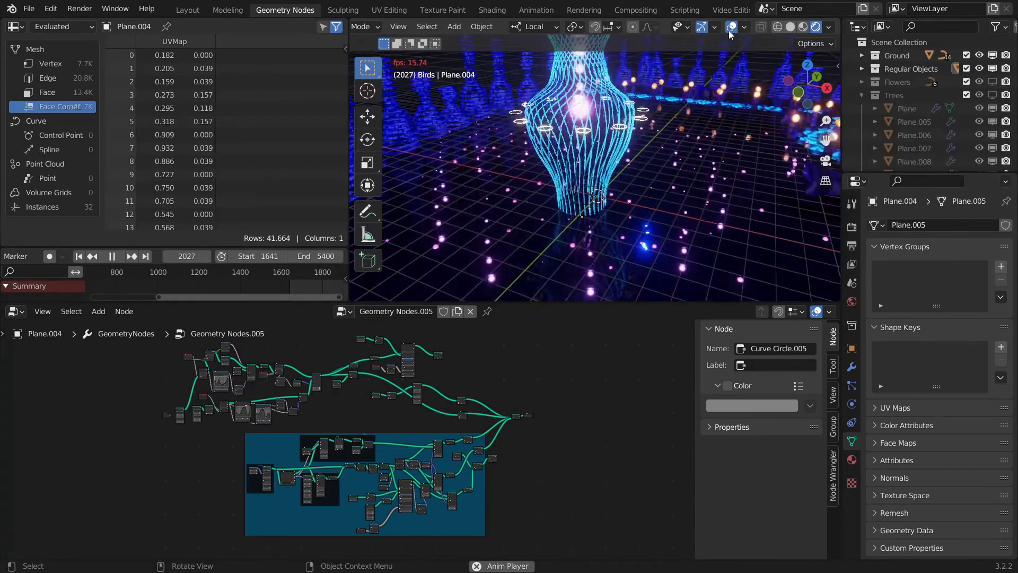
{"action": "scroll", "coordinate": [366, 429], "scroll_direction": "up", "scroll_amount": 2}
{"action": "scroll", "coordinate": [439, 454], "scroll_direction": "up", "scroll_amount": 2}
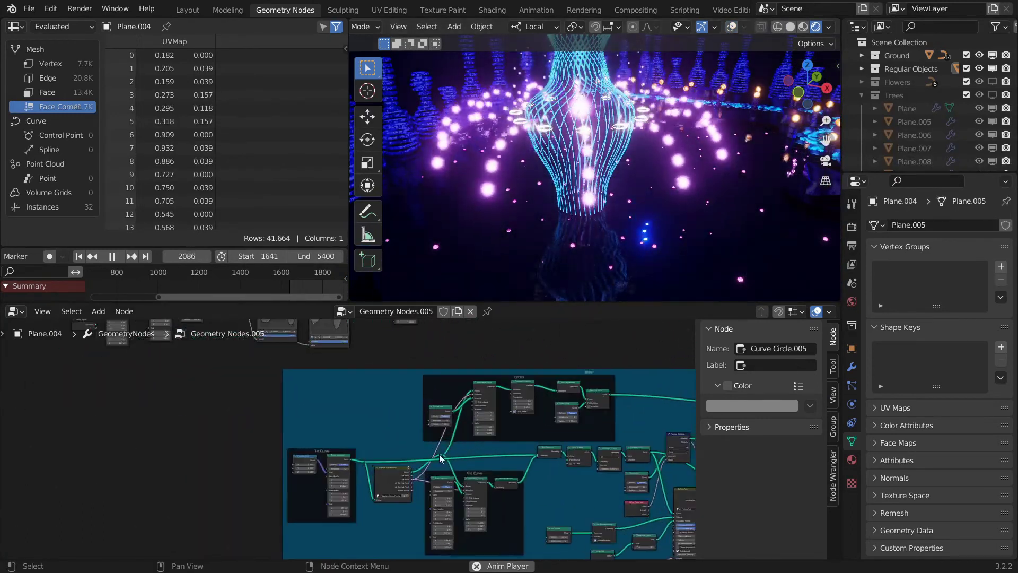
{"action": "scroll", "coordinate": [427, 443], "scroll_direction": "up", "scroll_amount": 2}
{"action": "scroll", "coordinate": [409, 441], "scroll_direction": "up", "scroll_amount": 2}
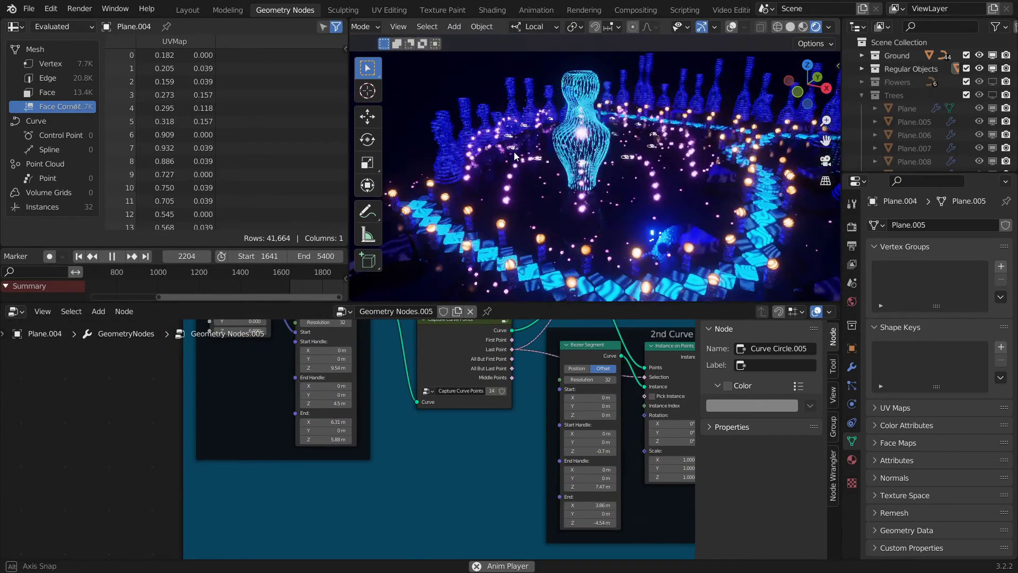
{"action": "mouse_move", "coordinate": [497, 412]}
{"action": "middle_mouse_down"}
{"action": "mouse_move", "coordinate": [364, 325]}
{"action": "mouse_move", "coordinate": [481, 449]}
{"action": "middle_mouse_up"}
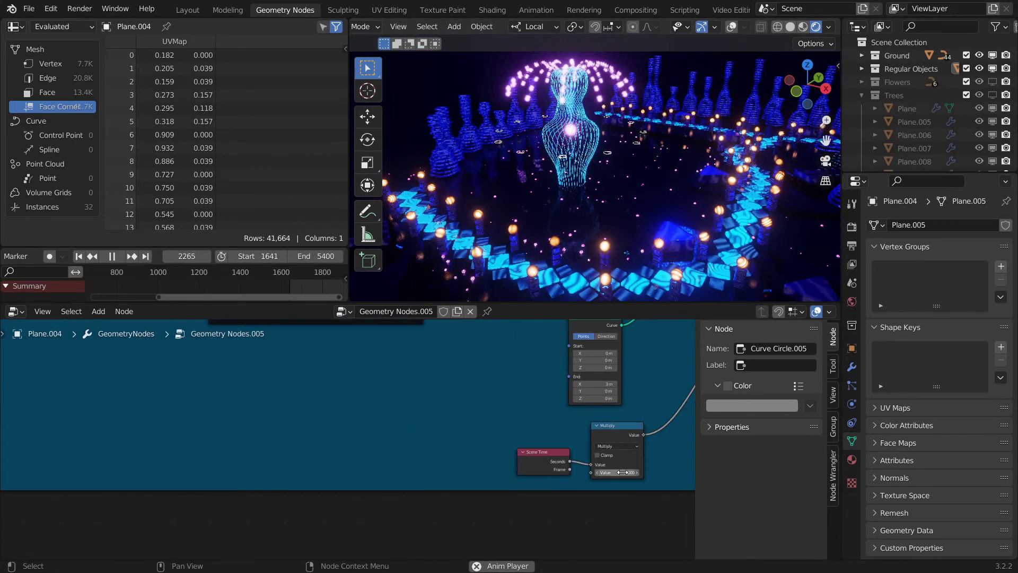
{"action": "middle_click_drag", "start_coordinate": [621, 472], "coordinate": [421, 513]}
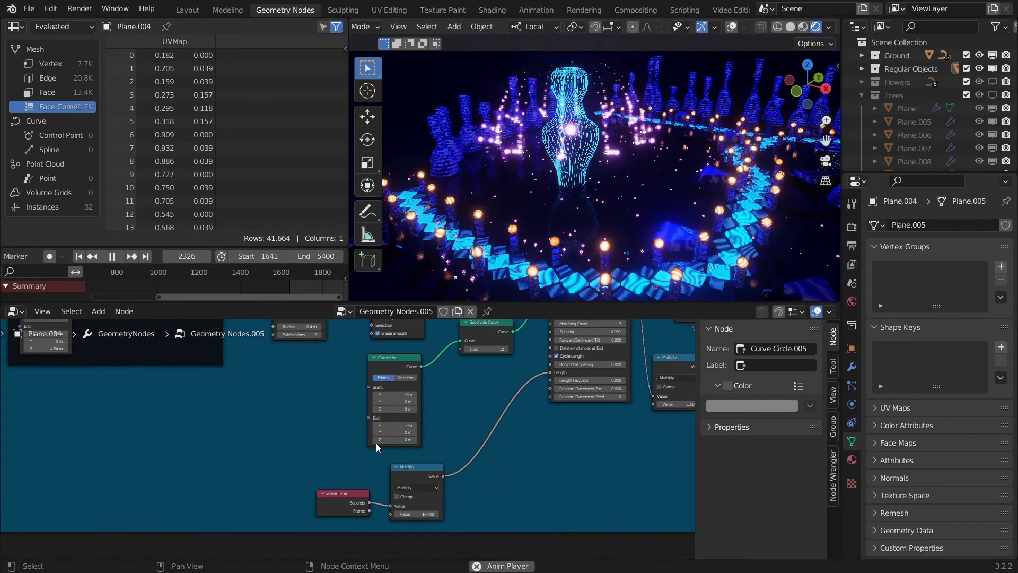
{"action": "middle_click_drag", "start_coordinate": [377, 447], "coordinate": [318, 455]}
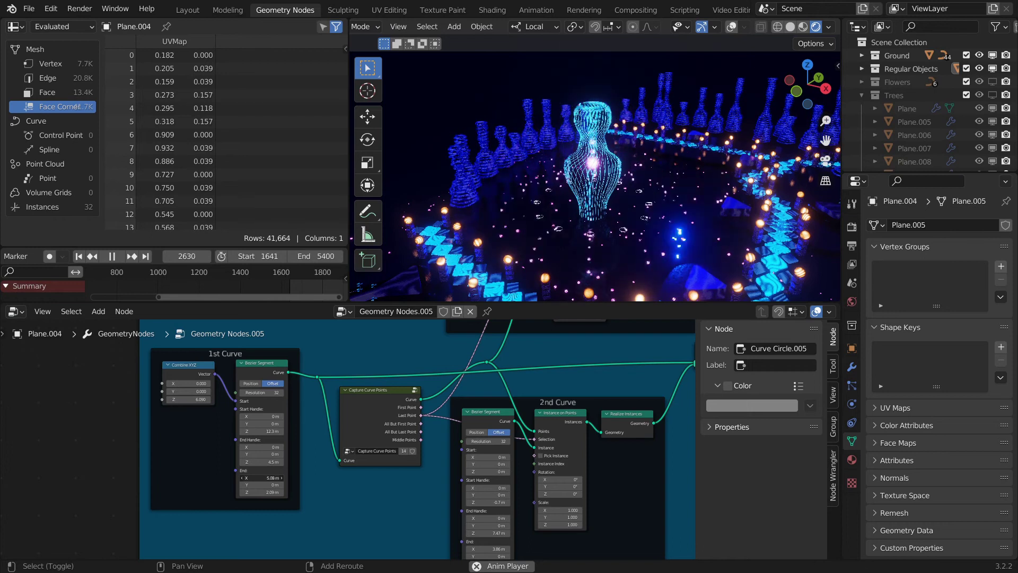
- Push the 1st Curve Bezier Segment end X from 3.54 m to 4.63 m
{"action": "middle_click_drag", "start_coordinate": [530, 371], "coordinate": [699, 470]}
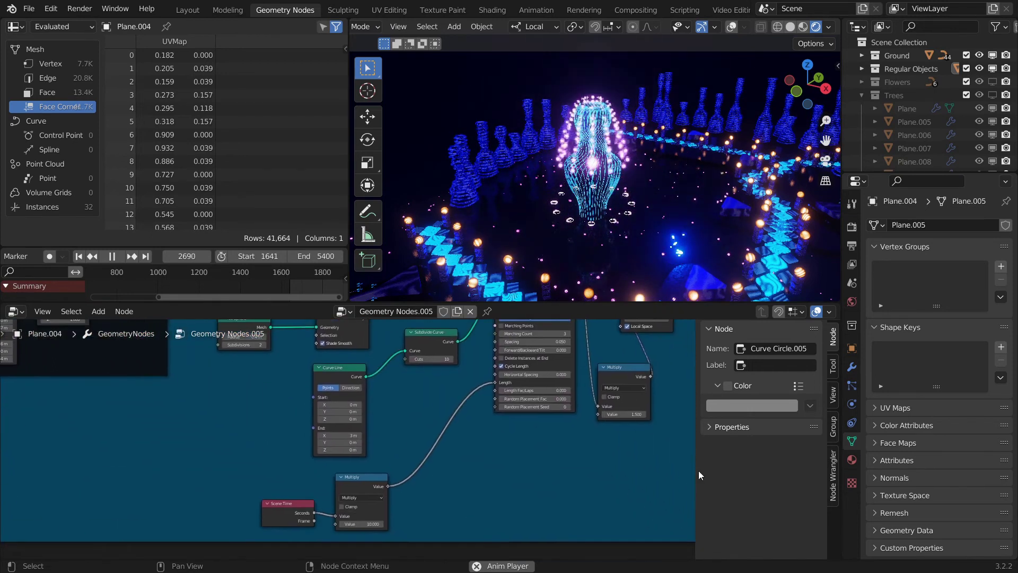
{"action": "scroll", "coordinate": [663, 403], "scroll_direction": "up", "scroll_amount": 1}
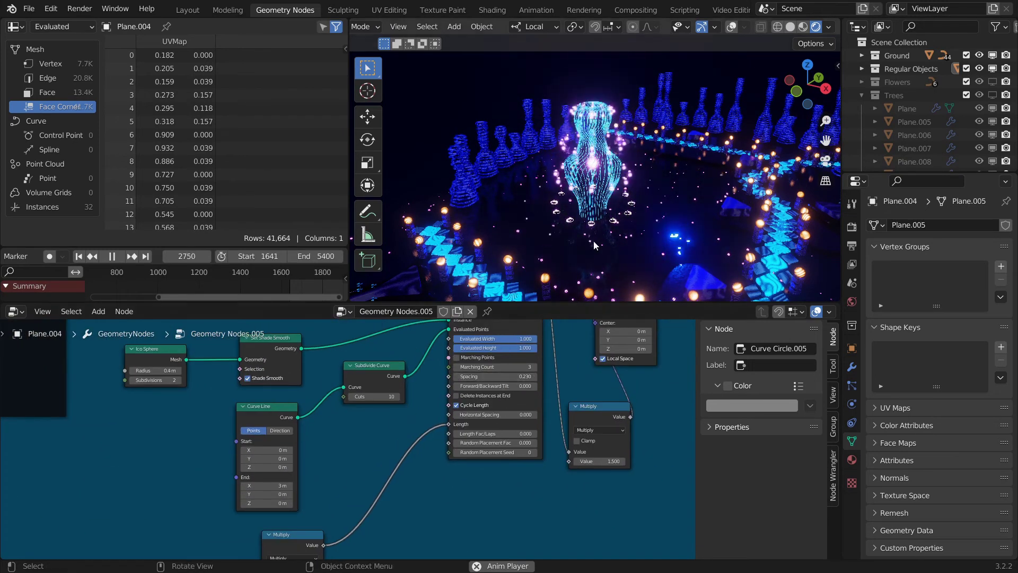
{"action": "mouse_move", "coordinate": [589, 232]}
{"action": "middle_mouse_down"}
{"action": "mouse_move", "coordinate": [568, 199]}
{"action": "mouse_move", "coordinate": [577, 205]}
{"action": "middle_mouse_up"}
{"action": "mouse_move", "coordinate": [297, 428]}
{"action": "middle_mouse_down"}
{"action": "mouse_move", "coordinate": [390, 435]}
{"action": "mouse_move", "coordinate": [496, 479]}
{"action": "middle_mouse_up"}
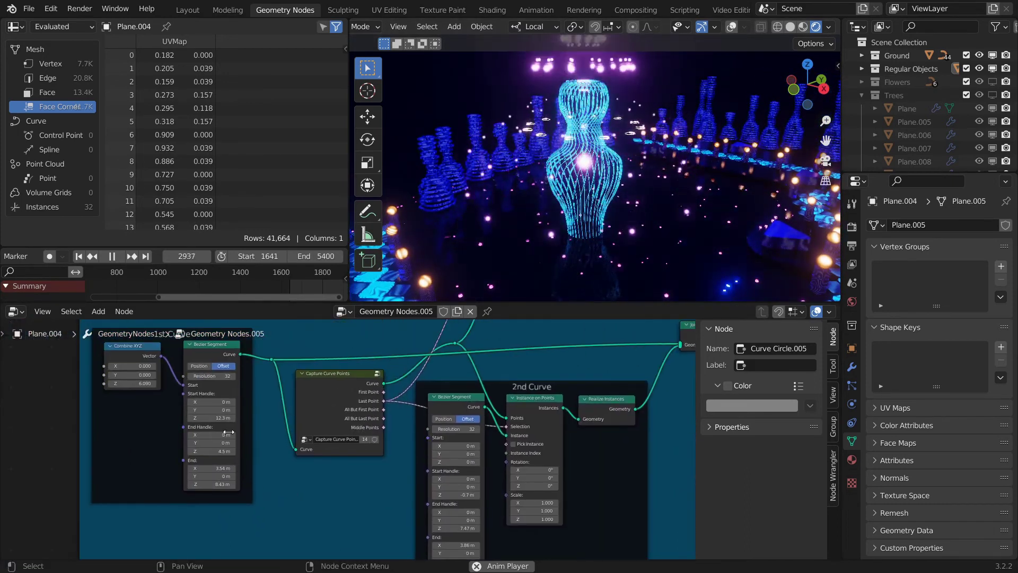
{"action": "left_click_drag", "start_coordinate": [220, 468], "coordinate": [251, 470]}
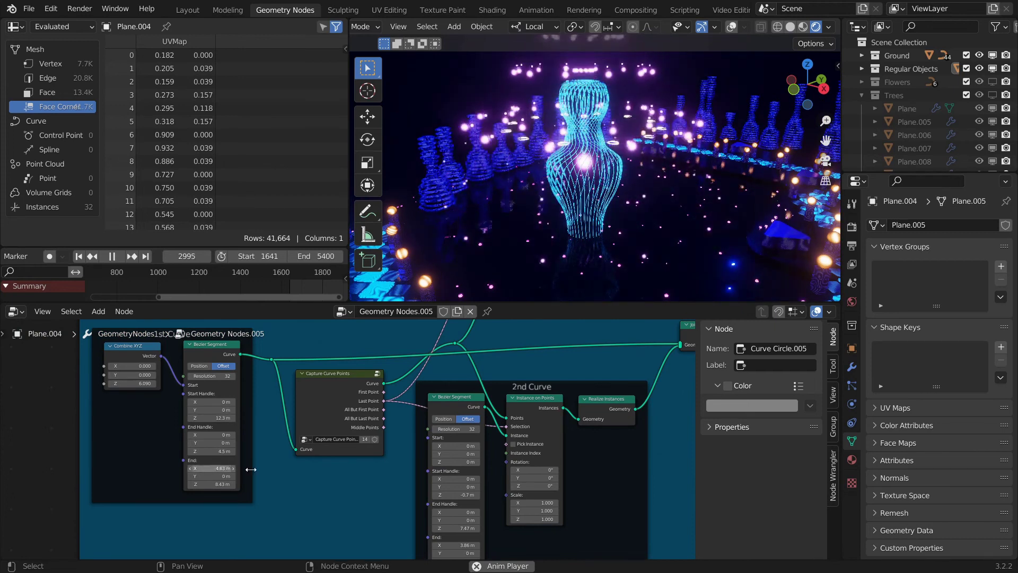
{"action": "middle_click_drag", "start_coordinate": [492, 441], "coordinate": [387, 414]}
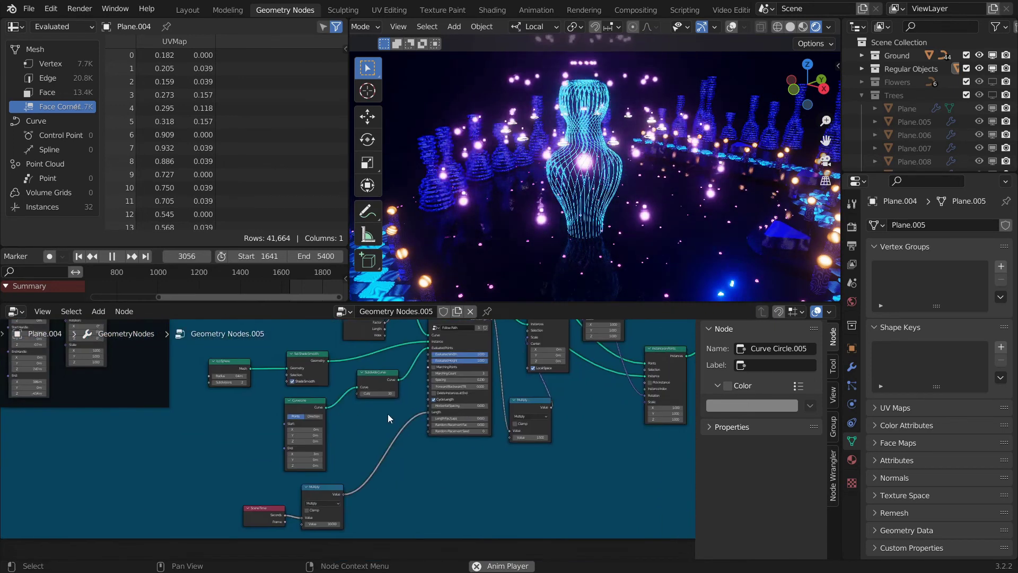
{"action": "scroll", "coordinate": [387, 414], "scroll_direction": "up", "scroll_amount": 2}
- Set the Follow Path spacing to 0.280 after briefly dropping it to 0.030
{"action": "middle_click_drag", "start_coordinate": [317, 481], "coordinate": [212, 541]}
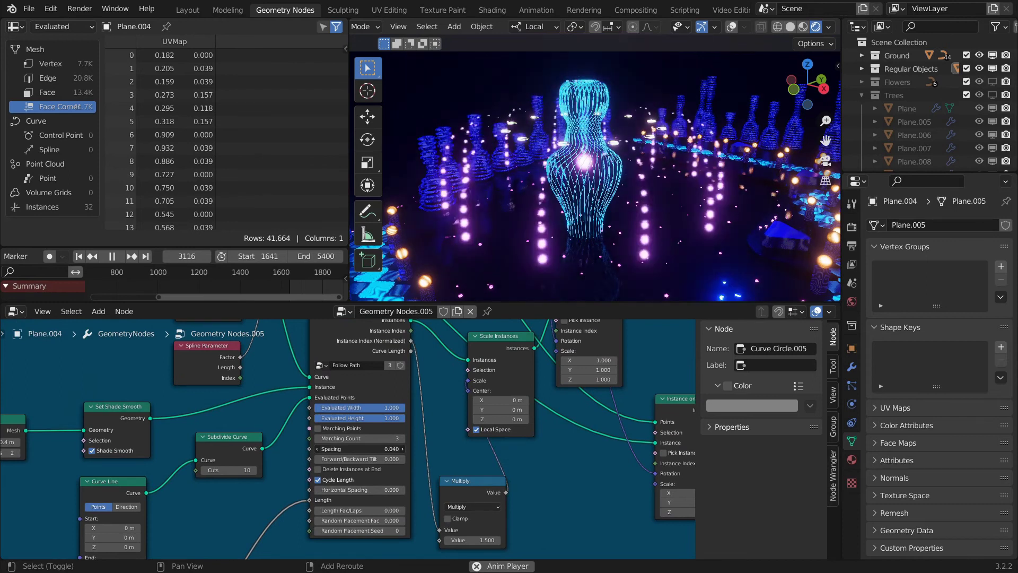
{"action": "left_click", "coordinate": [317, 449]}
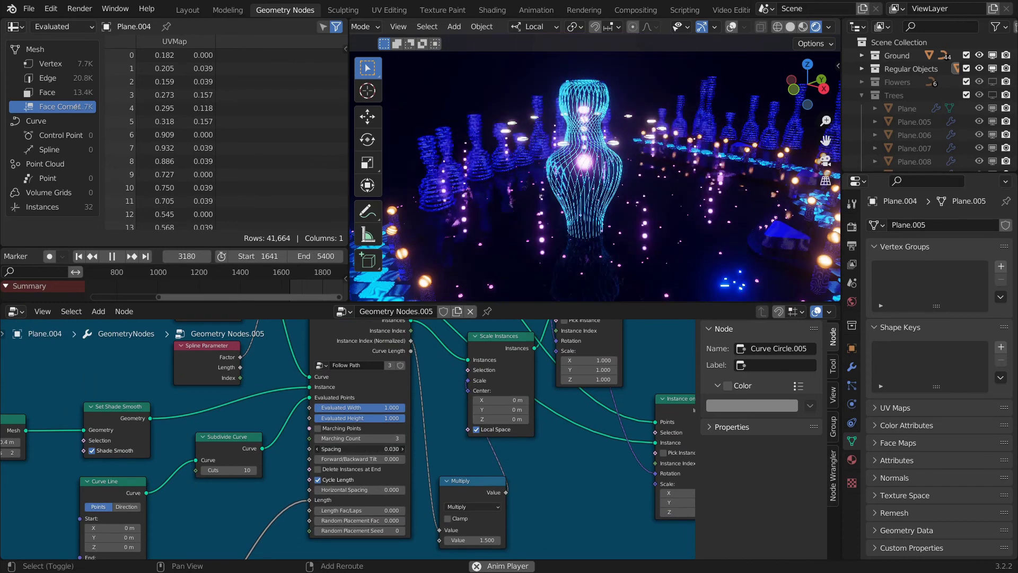
{"action": "left_click_drag", "start_coordinate": [360, 449], "coordinate": [382, 448]}
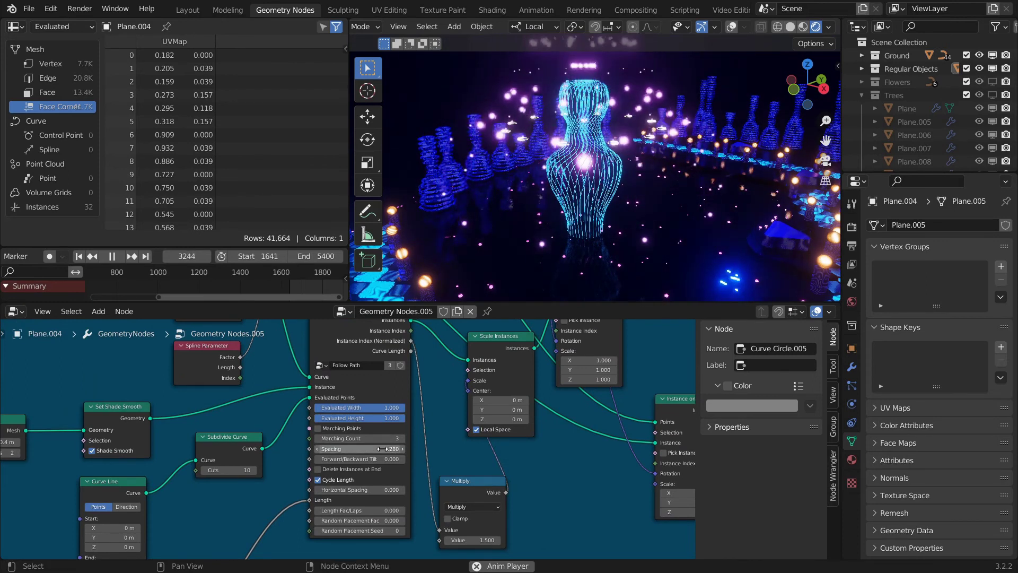